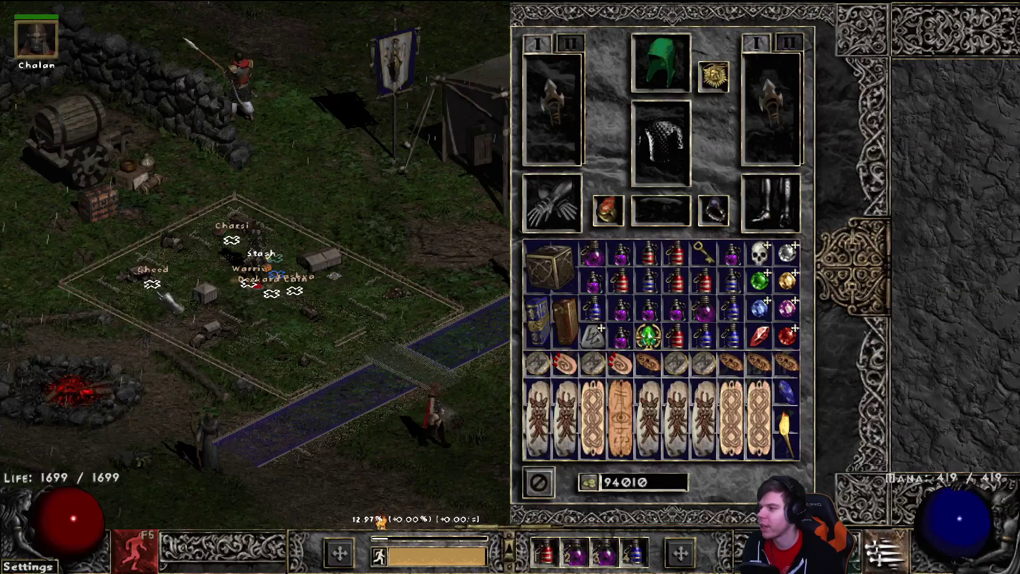
- Switch from the game to the Project Diablo 2 website in Chrome and open its trade page
mouse_move(705, 444)
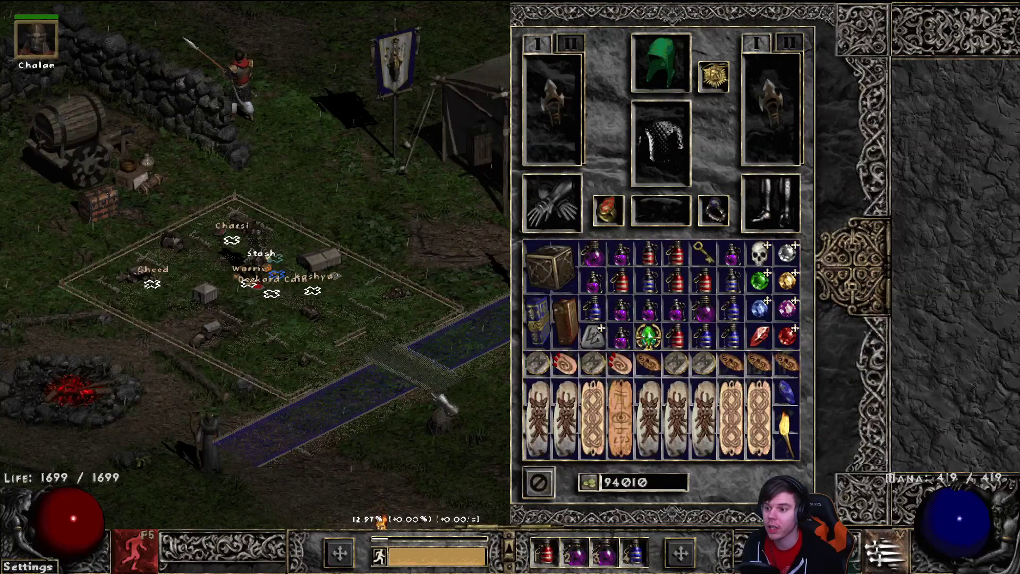
key(super)
key(super)
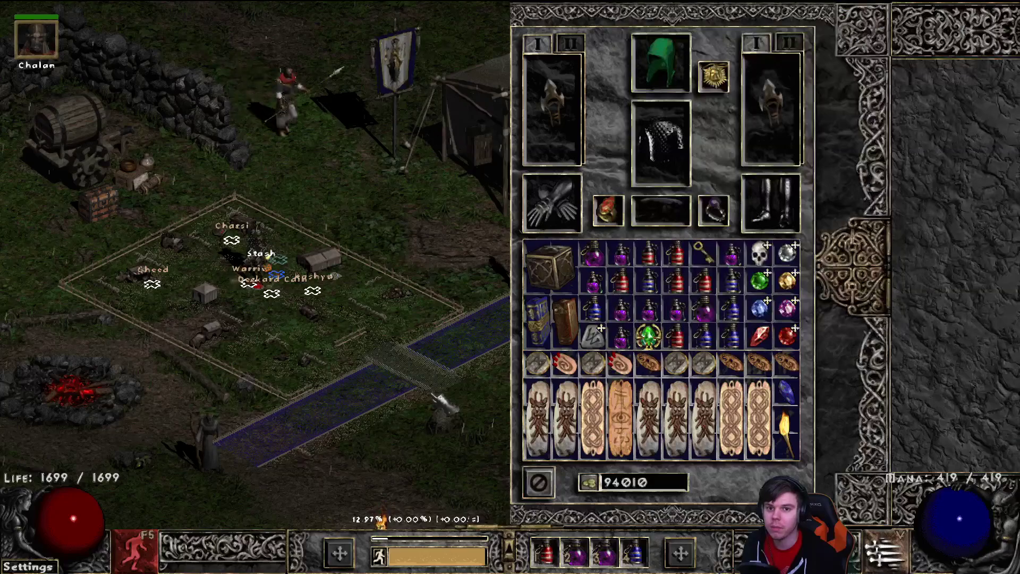
key(alt+Tab)
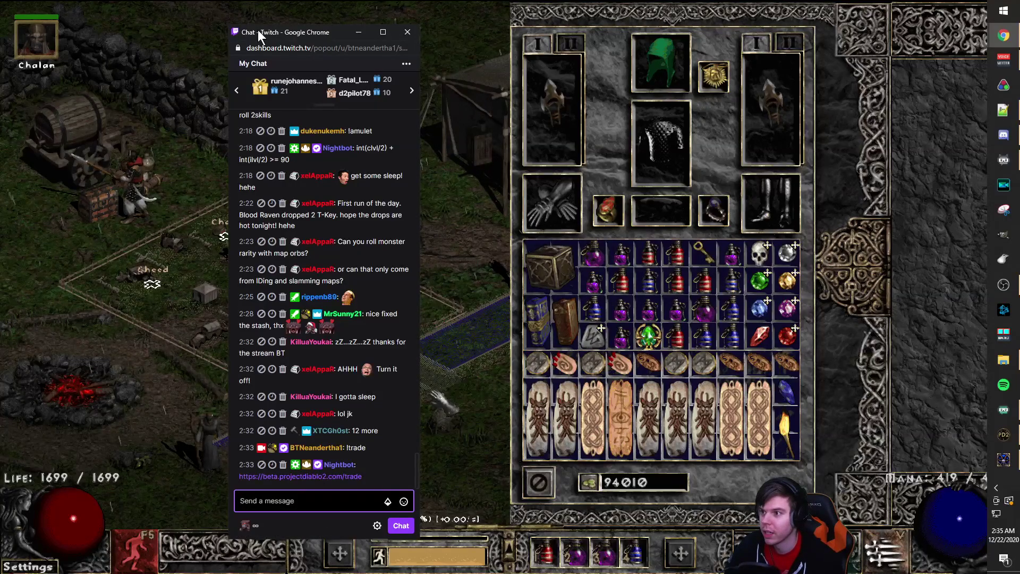
key(alt+Tab)
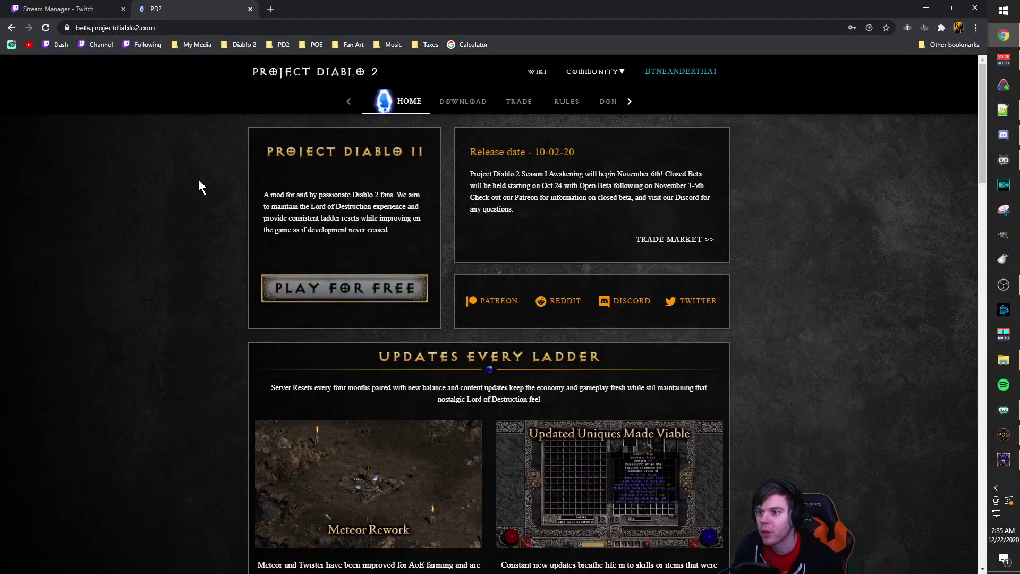
click(523, 109)
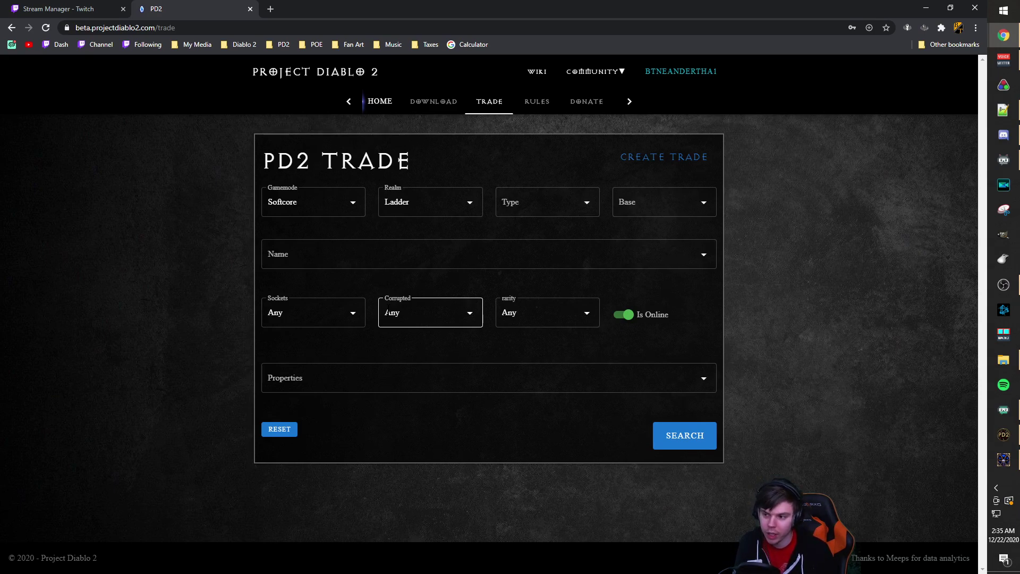
- Set the trade search's item type to Jewelery and base to Ring, leaving the name filter empty
click(531, 211)
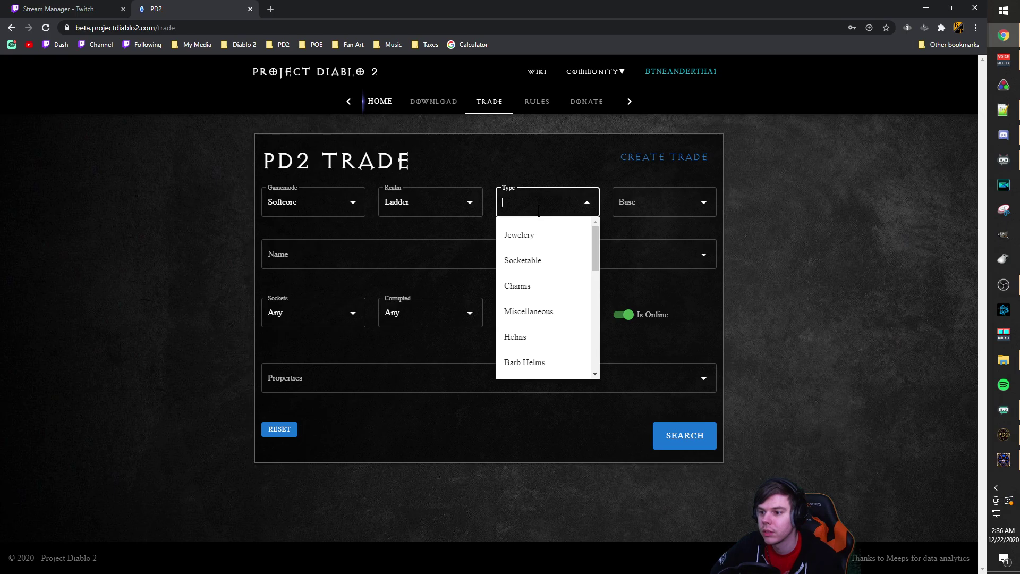
click(535, 245)
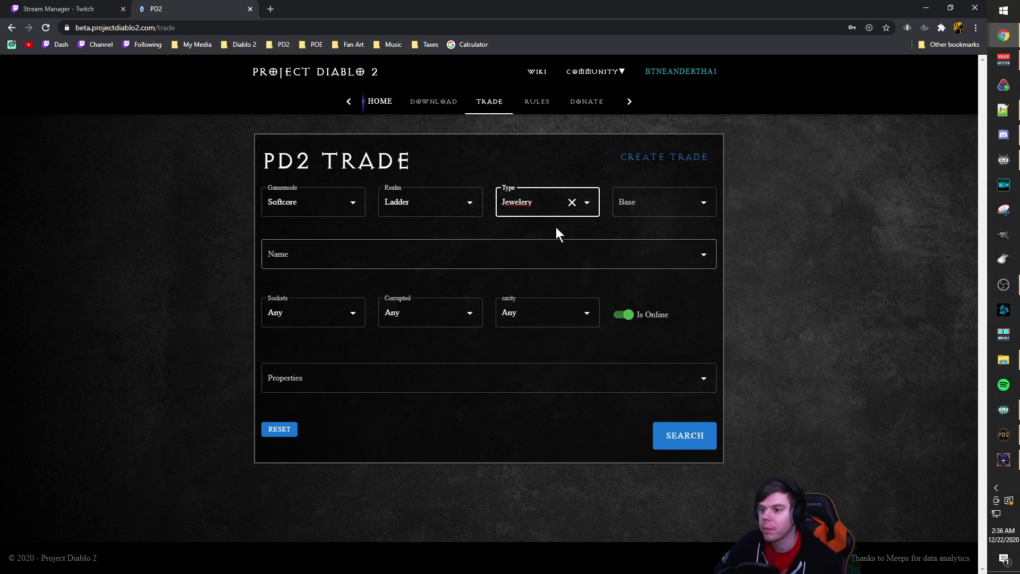
click(638, 202)
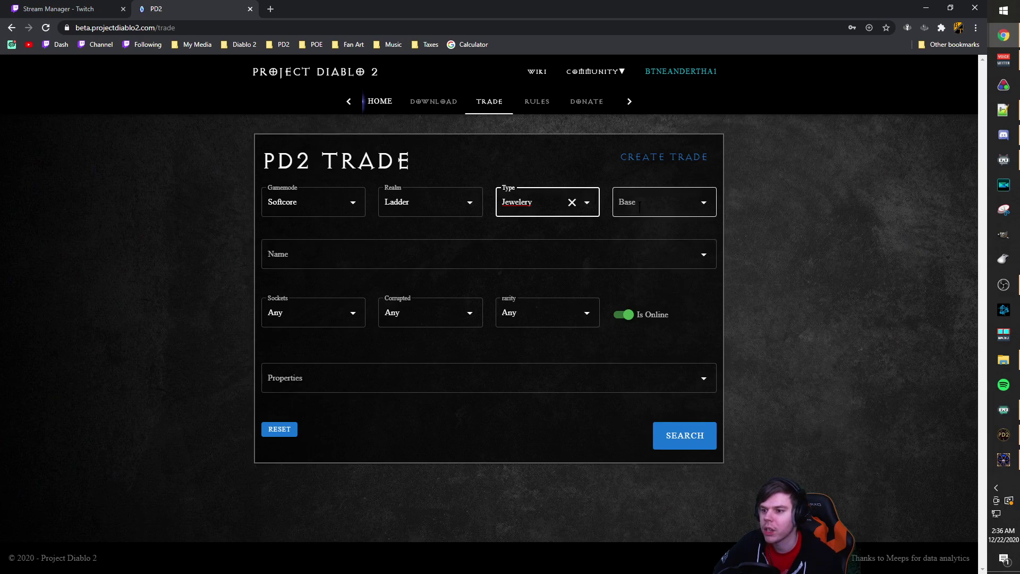
click(636, 254)
click(356, 264)
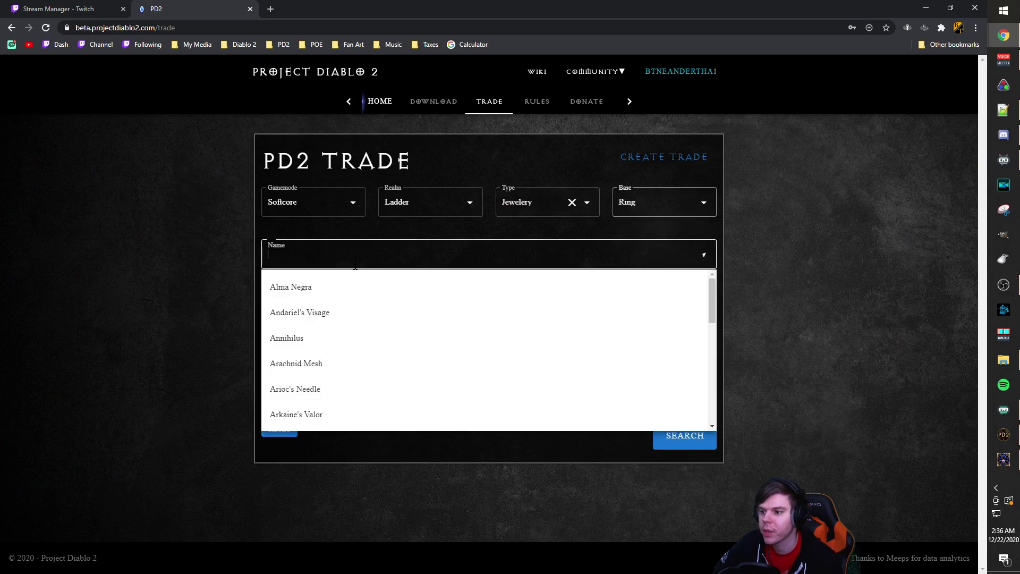
click(748, 243)
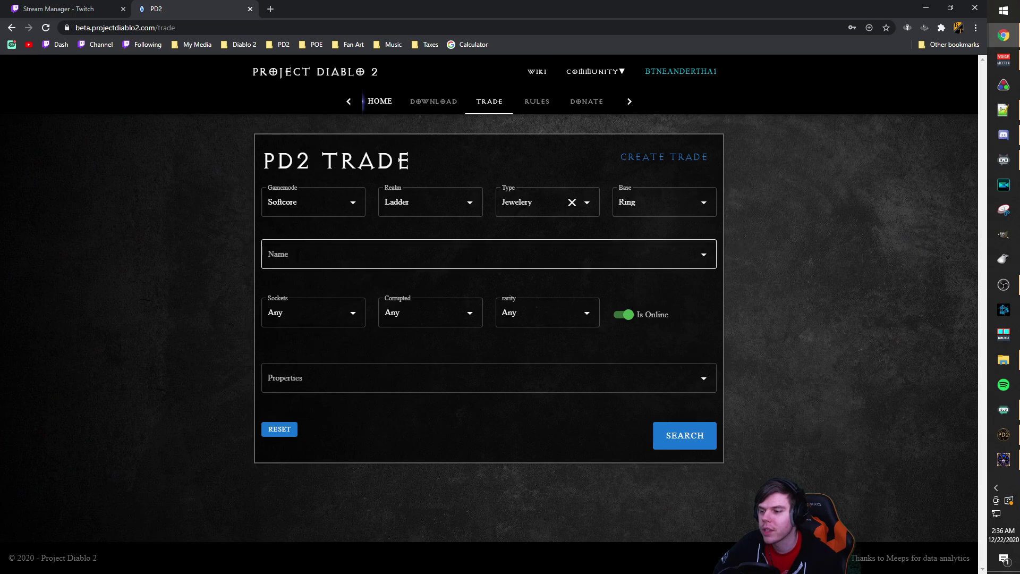
- Clear the item type filter and look through the available item types
click(572, 203)
scroll(534, 370, down, 5)
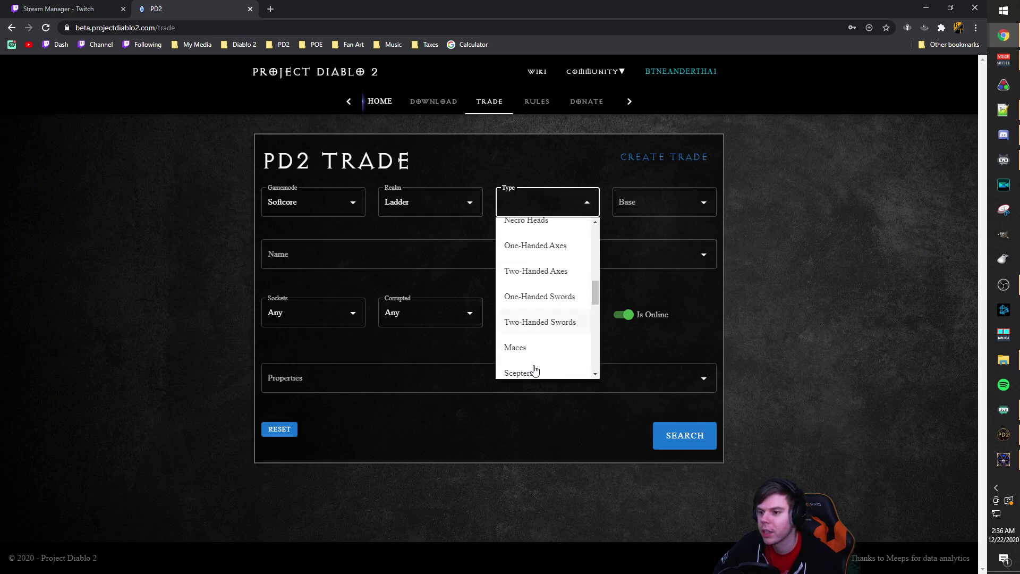
scroll(534, 366, up, 5)
scroll(531, 258, down, 5)
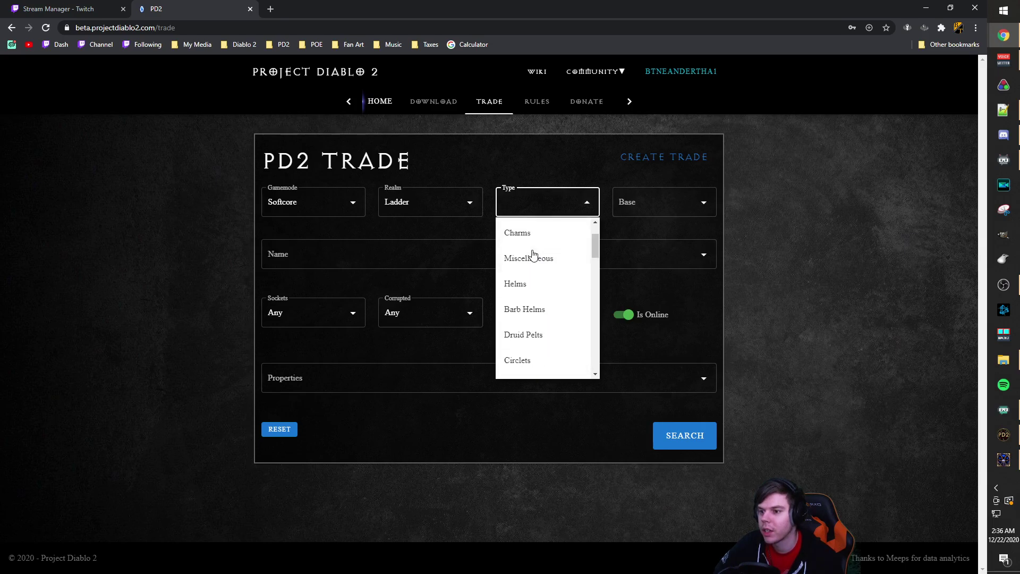
scroll(534, 270, up, 5)
scroll(541, 257, down, 10)
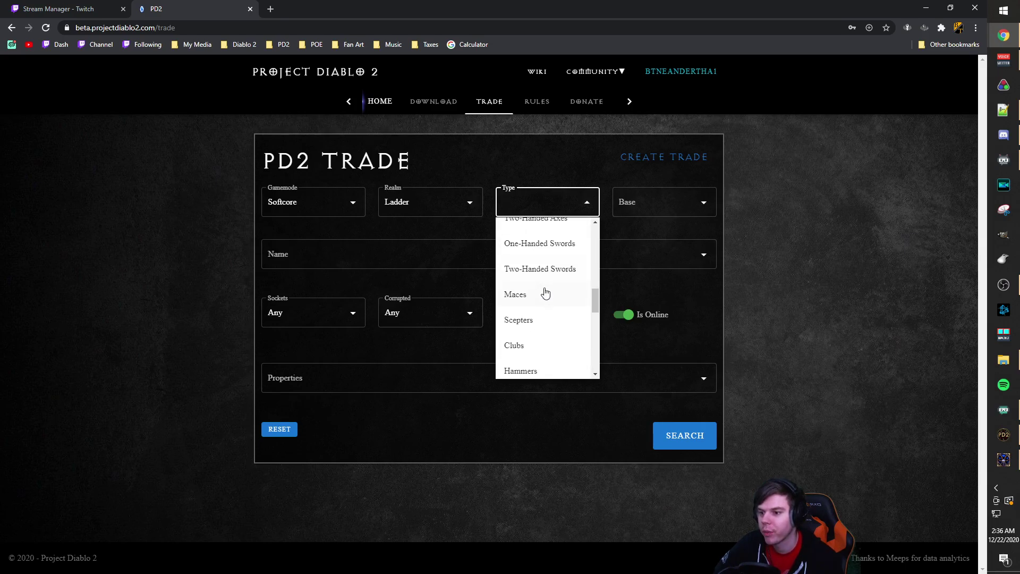
scroll(537, 298, up, 8)
scroll(528, 315, up, 3)
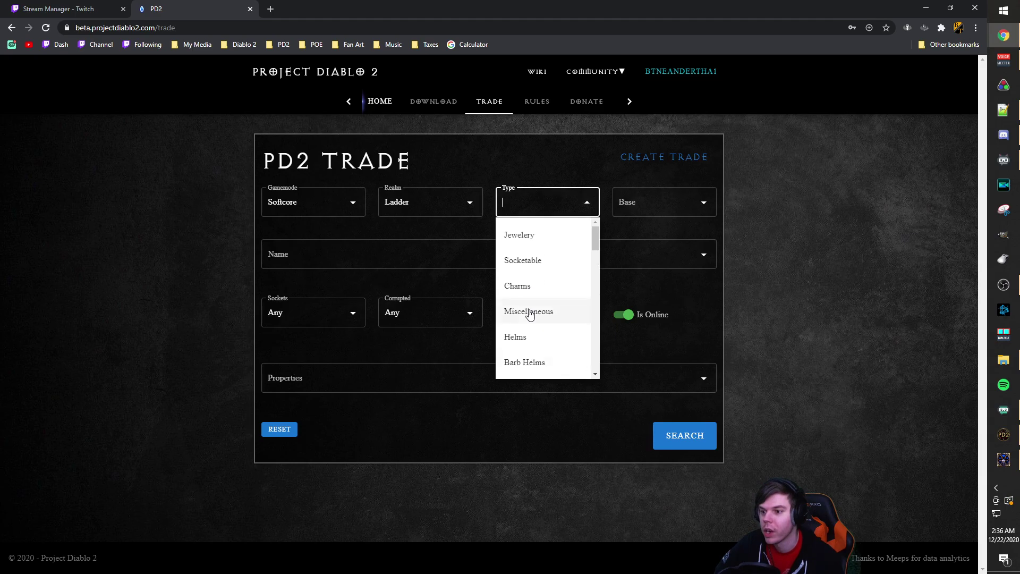
scroll(527, 333, down, 10)
scroll(526, 333, up, 4)
scroll(527, 333, up, 5)
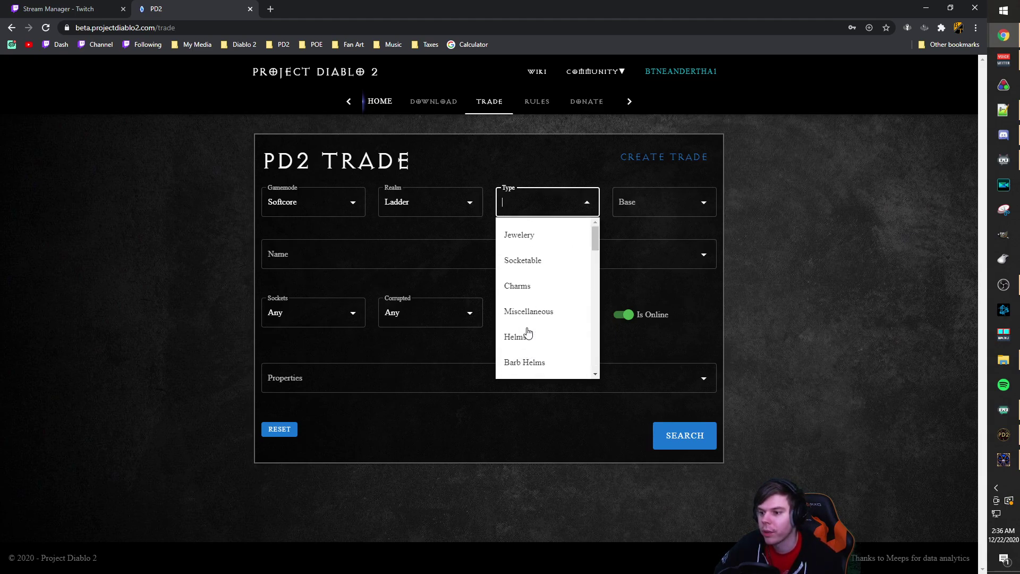
- Choose Jewelery as the item type and Ring as the base
click(526, 241)
click(638, 205)
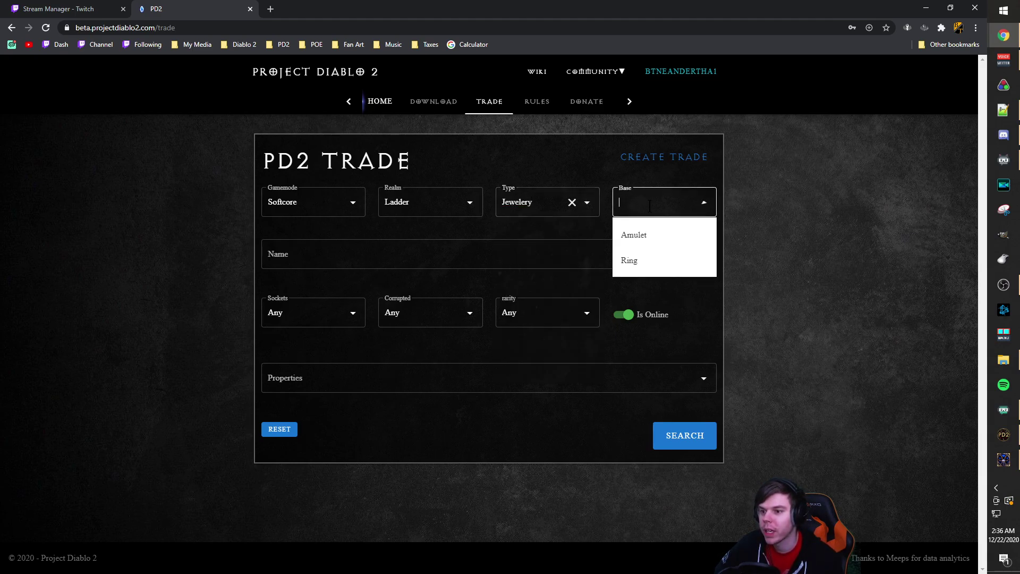
click(646, 265)
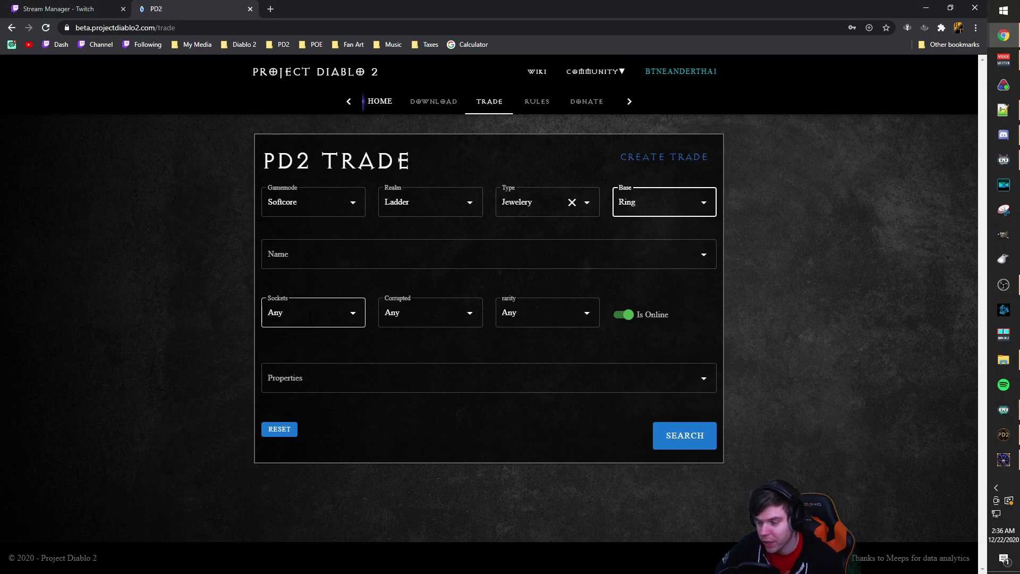
- Check the corrupted filter's options without changing them and set the rarity filter to Rare
click(448, 318)
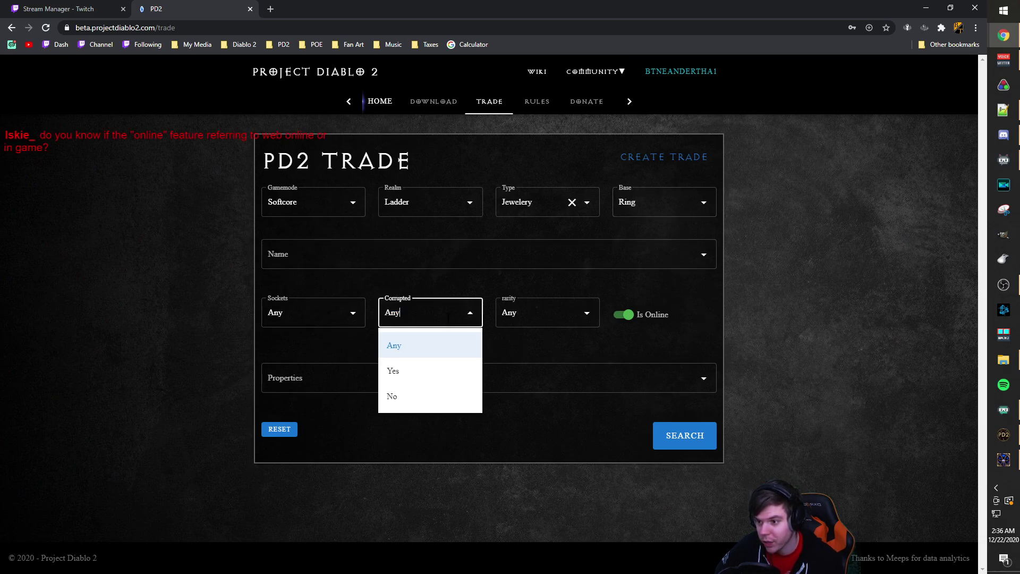
click(555, 313)
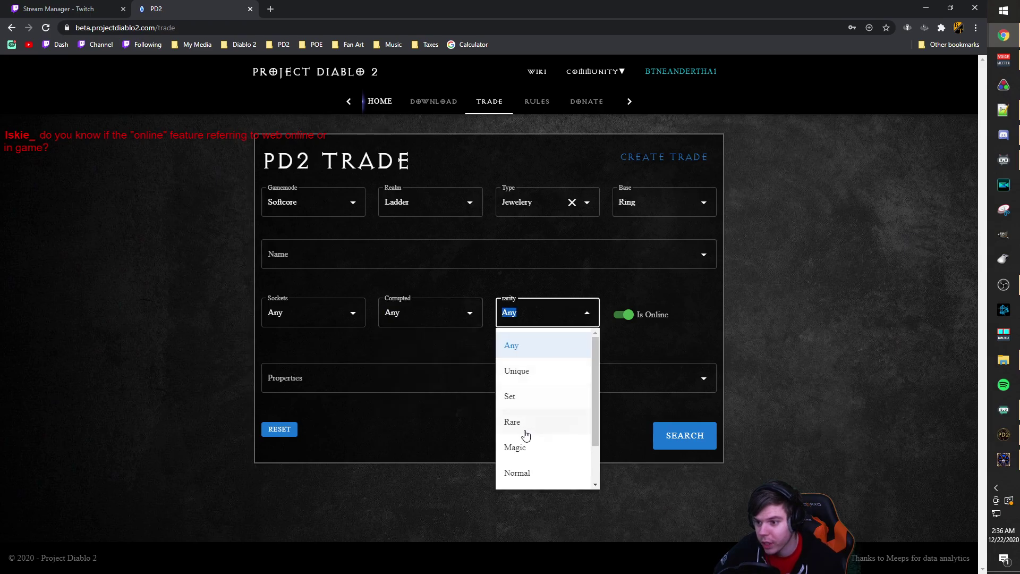
click(518, 423)
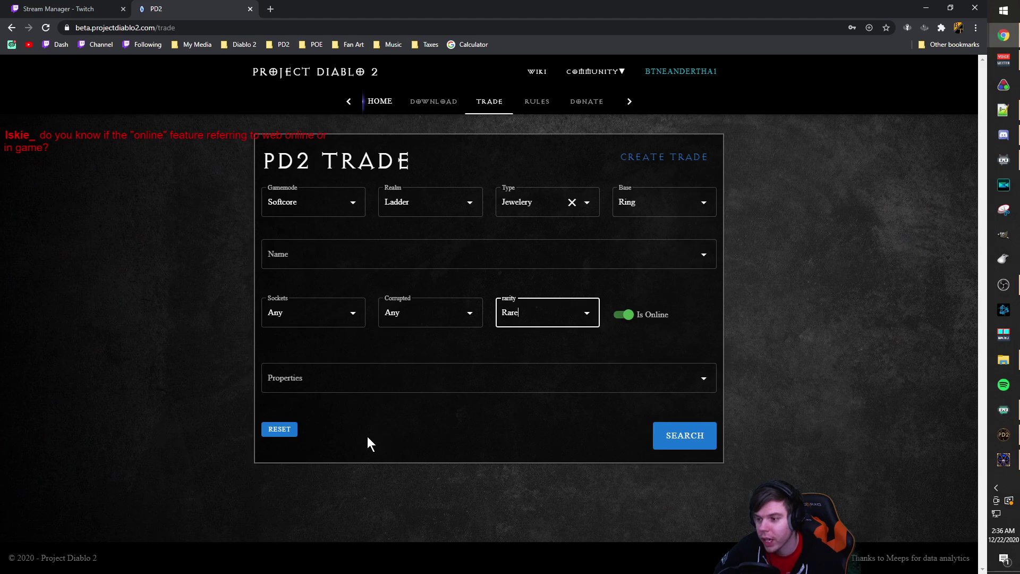
- Find "faster cast" among the item properties and add the +{X}% Faster Cast Rate property to the filters
click(379, 378)
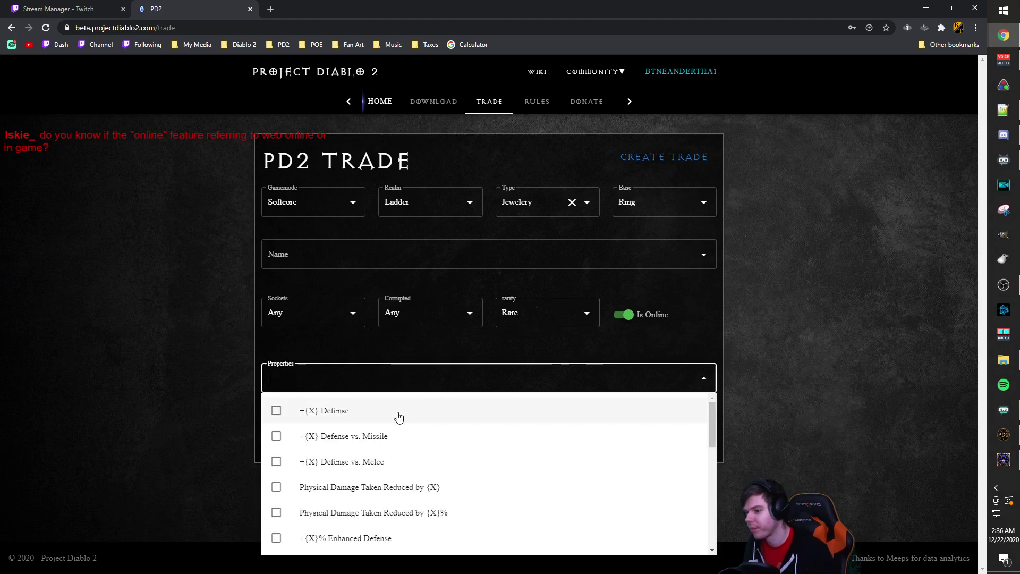
text(fast)
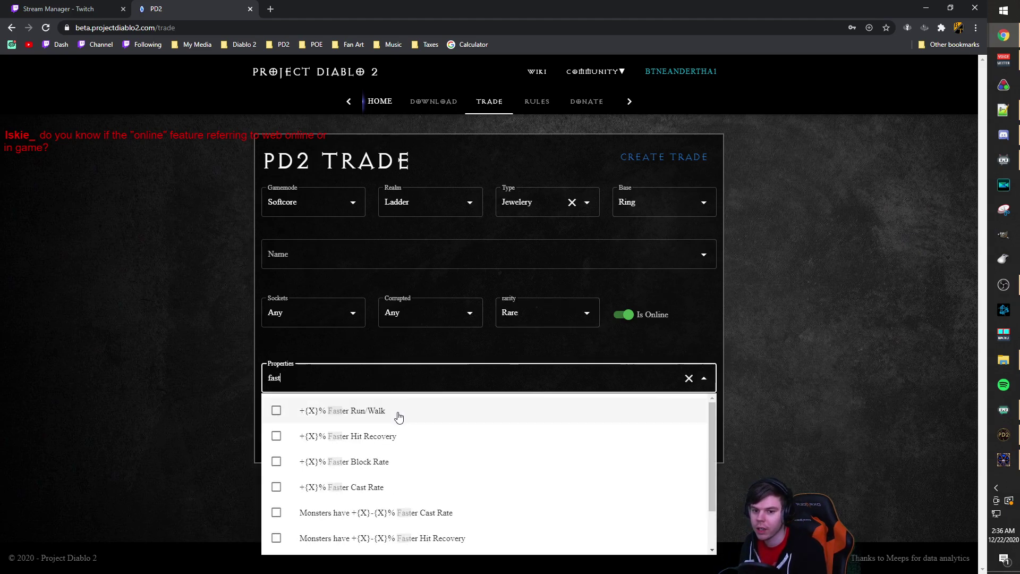
text(er cast)
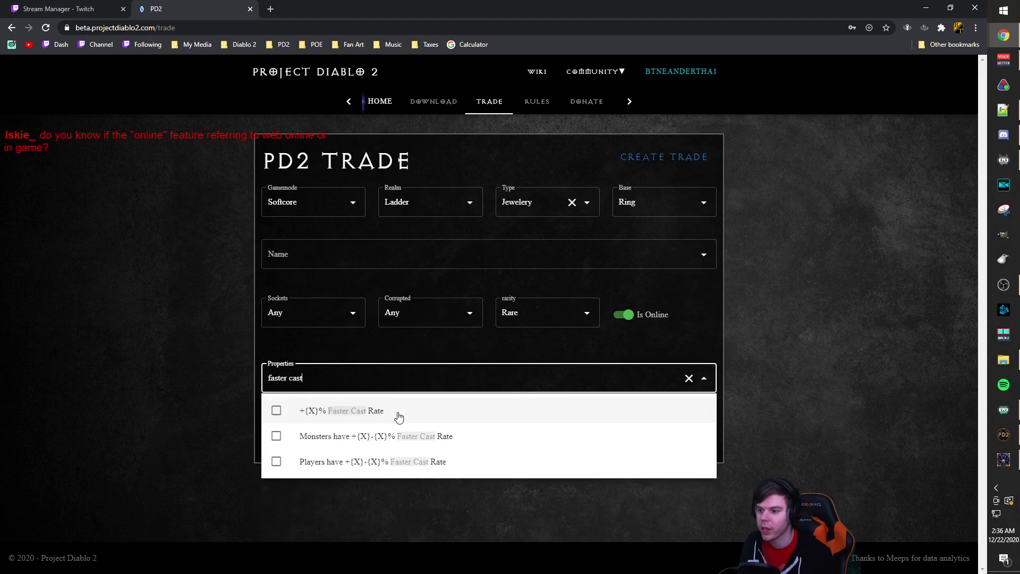
click(399, 417)
click(770, 364)
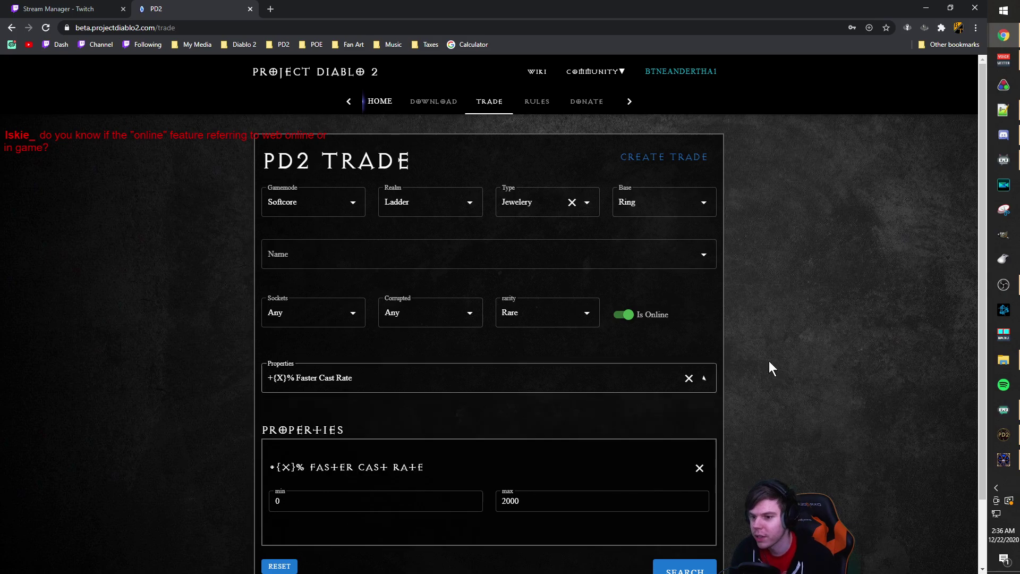
- Set the Faster Cast Rate minimum to 10 and run the trade search
scroll(319, 349, down, 1)
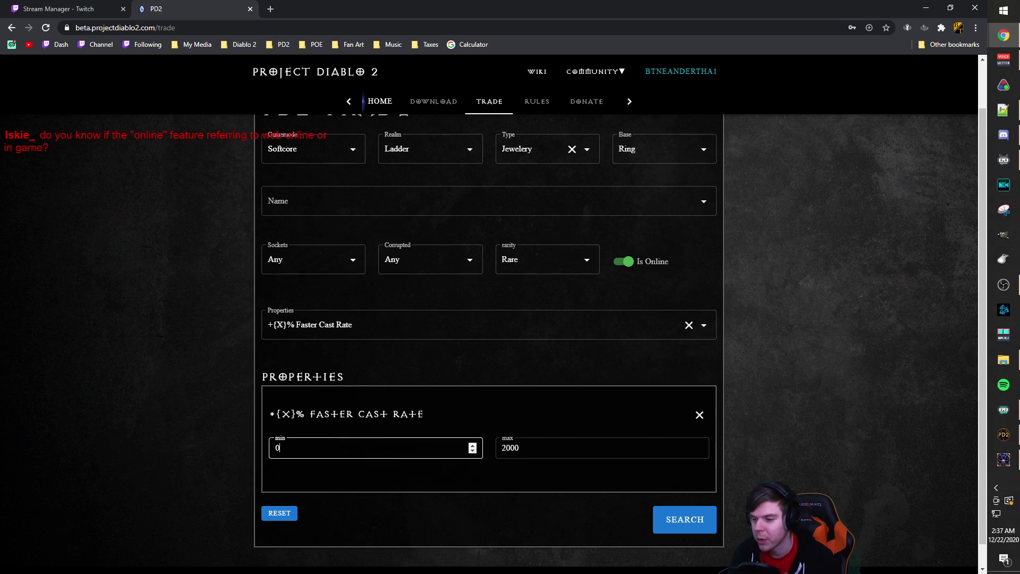
key(BackSpace)
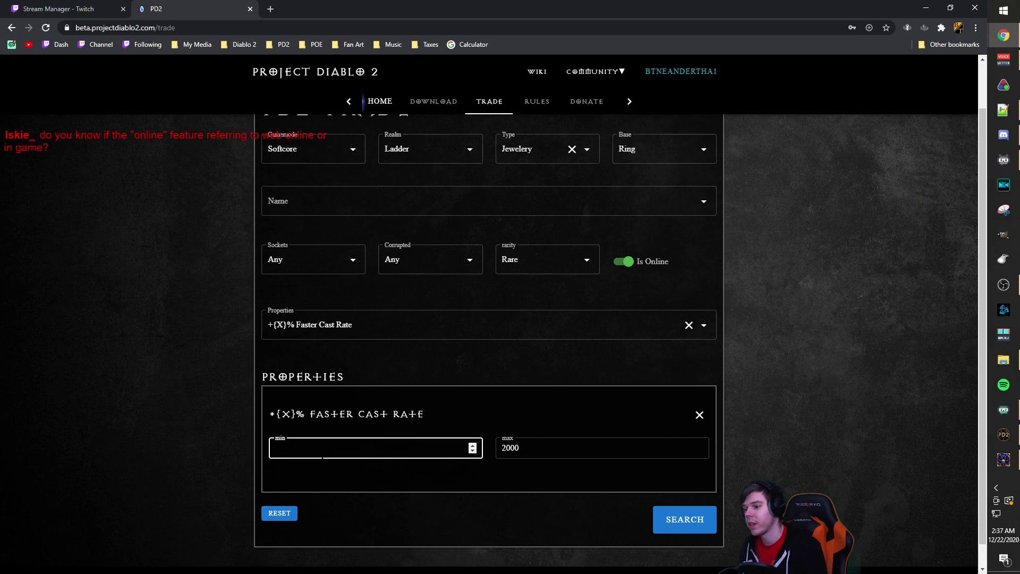
text(20)
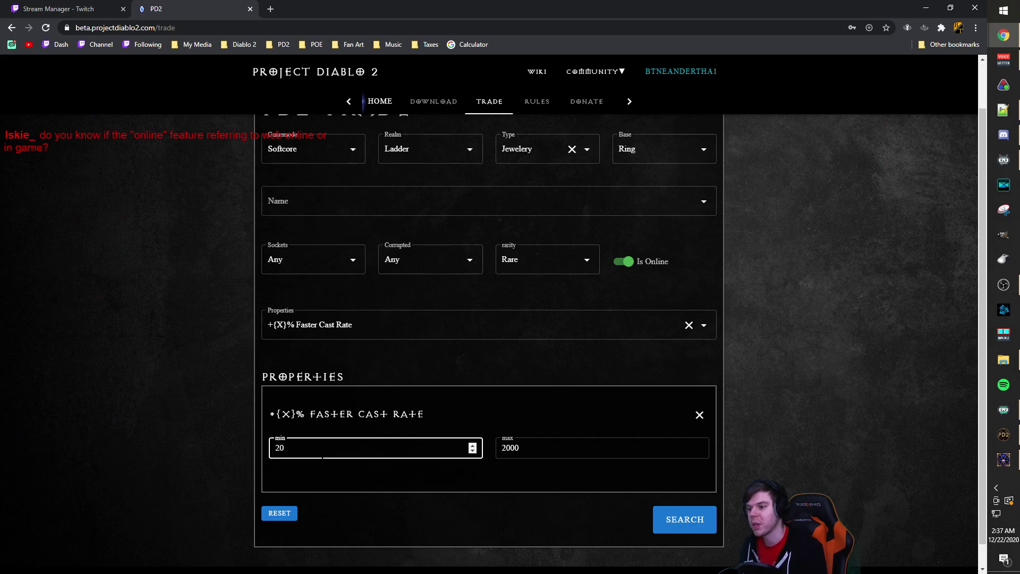
key(BackSpace)
key(BackSpace)
text(10)
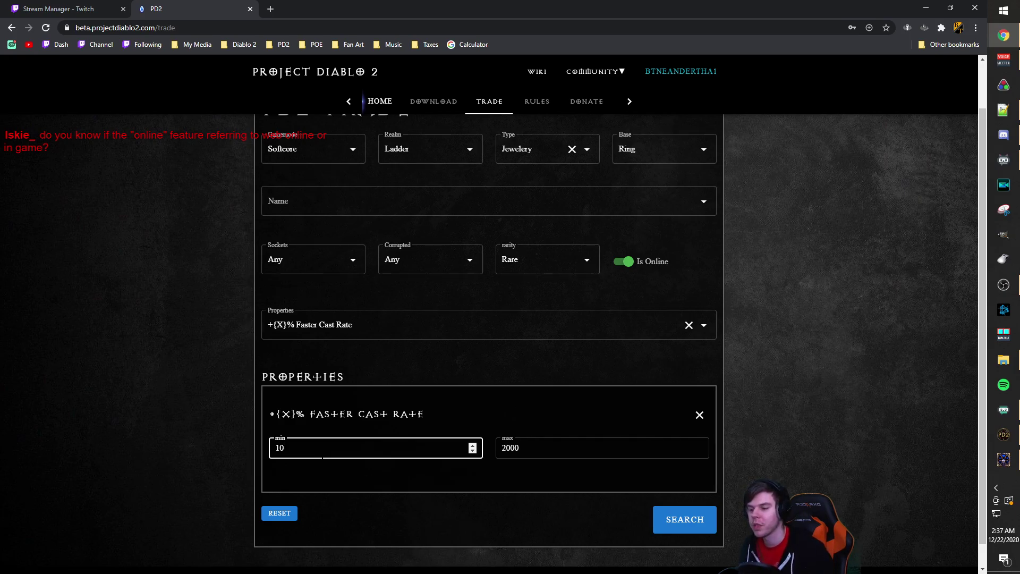
click(690, 529)
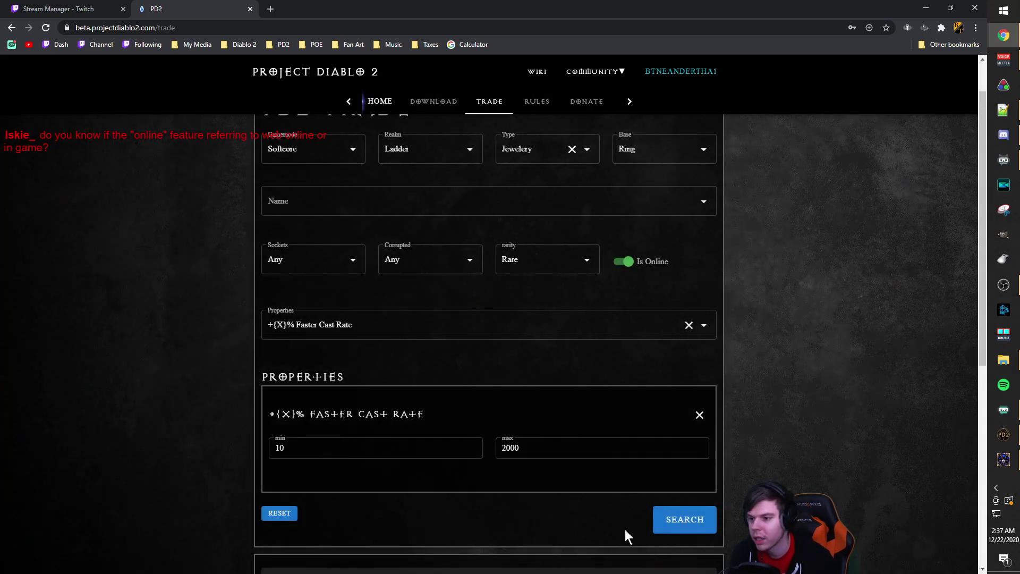
- Review the ring listings found, examining the stats and asking price of the FCR Ring + MF offer
scroll(565, 472, down, 7)
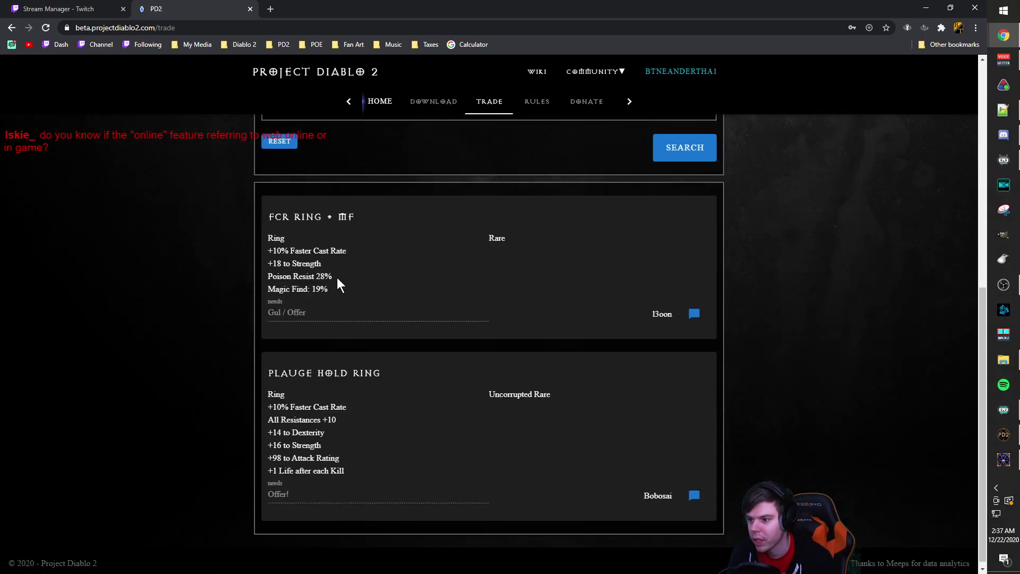
scroll(743, 435, up, 1)
scroll(742, 428, up, 7)
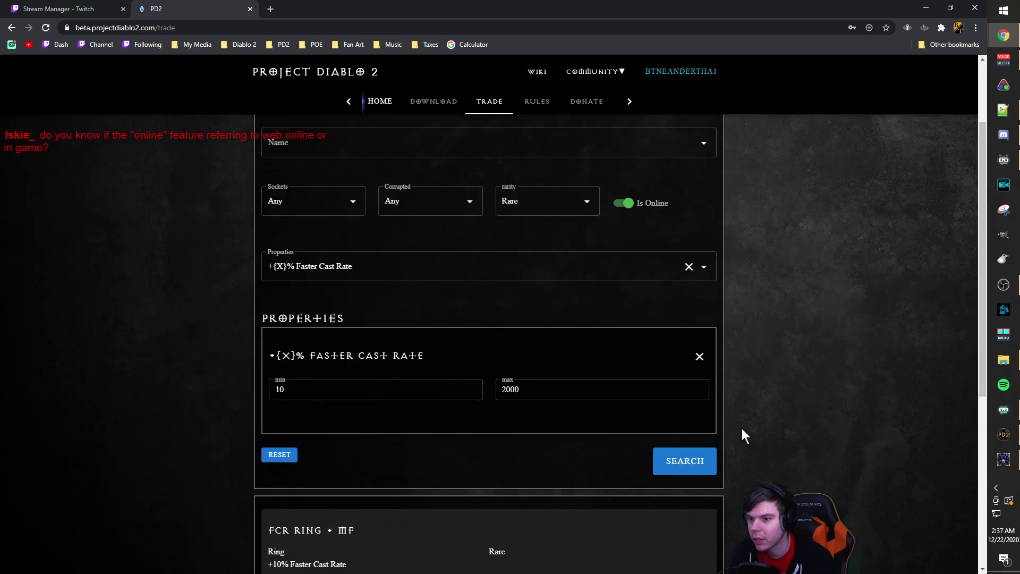
scroll(741, 428, down, 8)
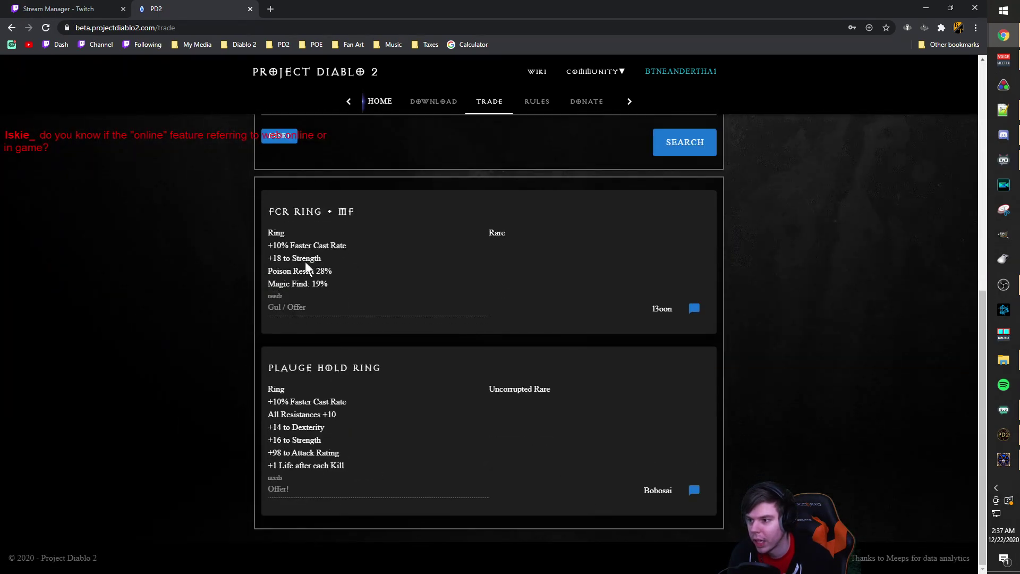
drag(266, 260, 336, 260)
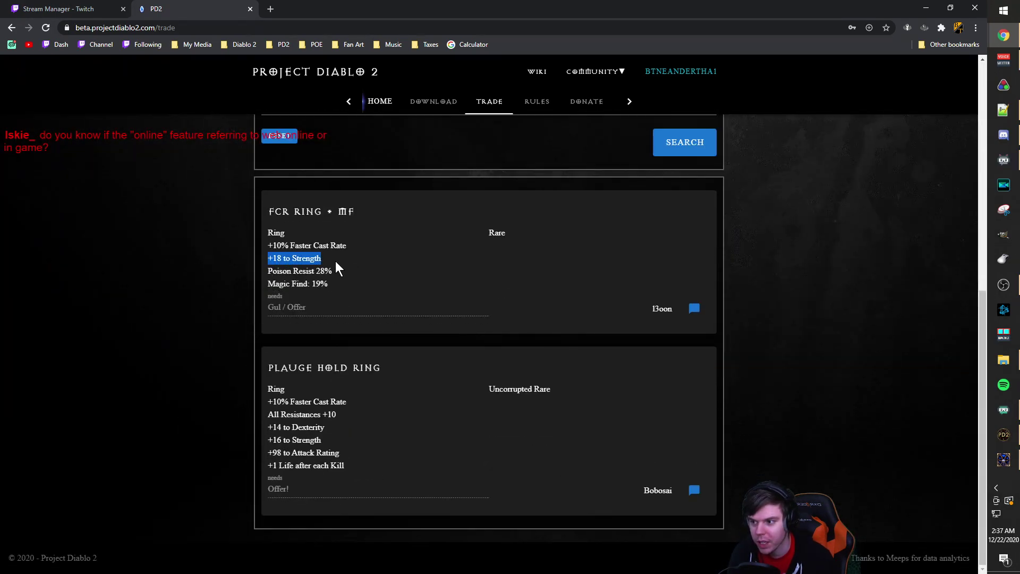
click(325, 277)
mouse_move(266, 270)
mouse_down()
mouse_move(340, 273)
mouse_move(267, 282)
mouse_up()
click(339, 289)
drag(339, 289, 268, 245)
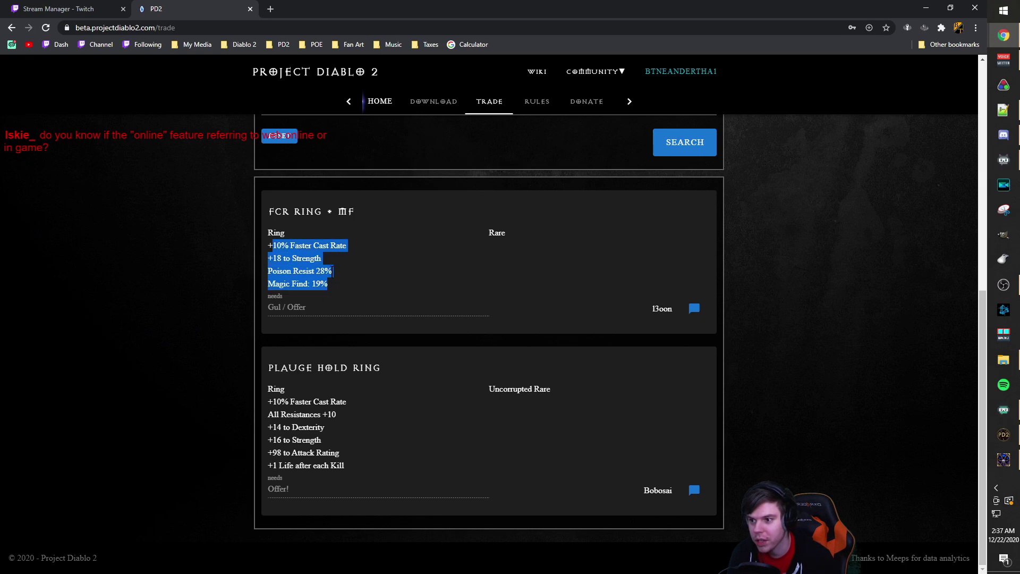
click(311, 305)
drag(276, 309, 289, 311)
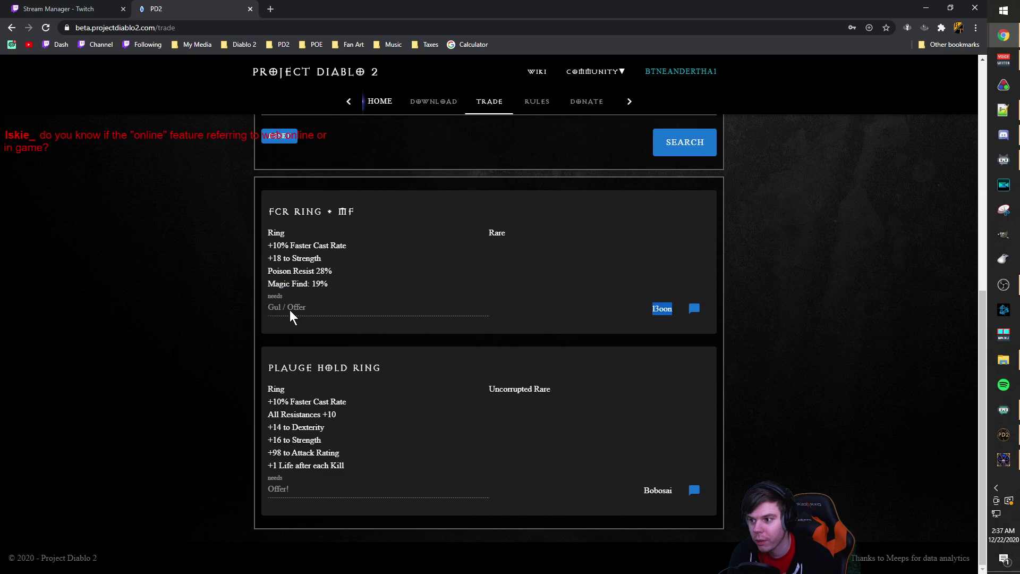
- Examine the stats and asking price of the Plauge Hold Ring listing
click(336, 309)
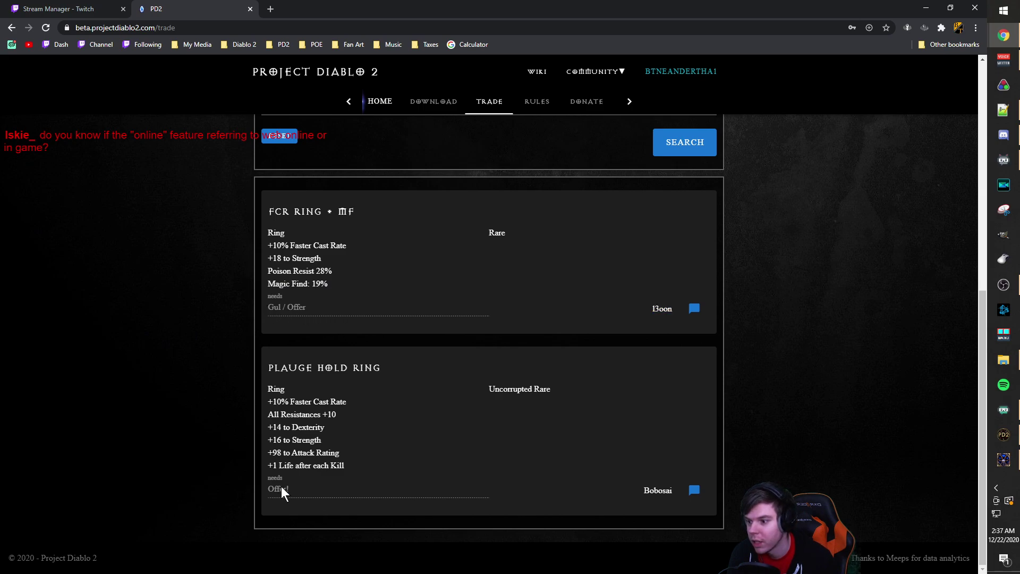
drag(332, 439, 255, 405)
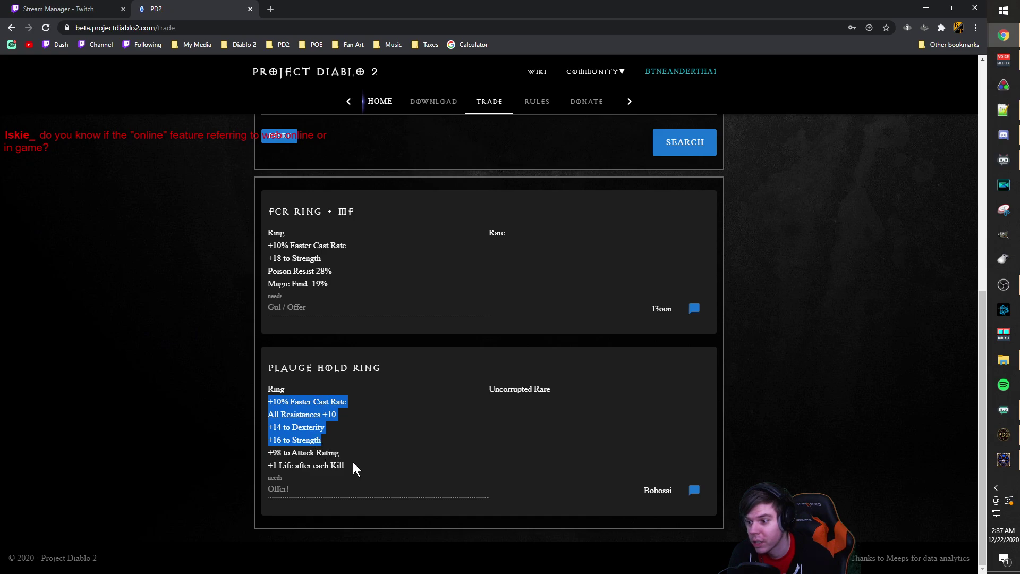
drag(293, 490, 266, 487)
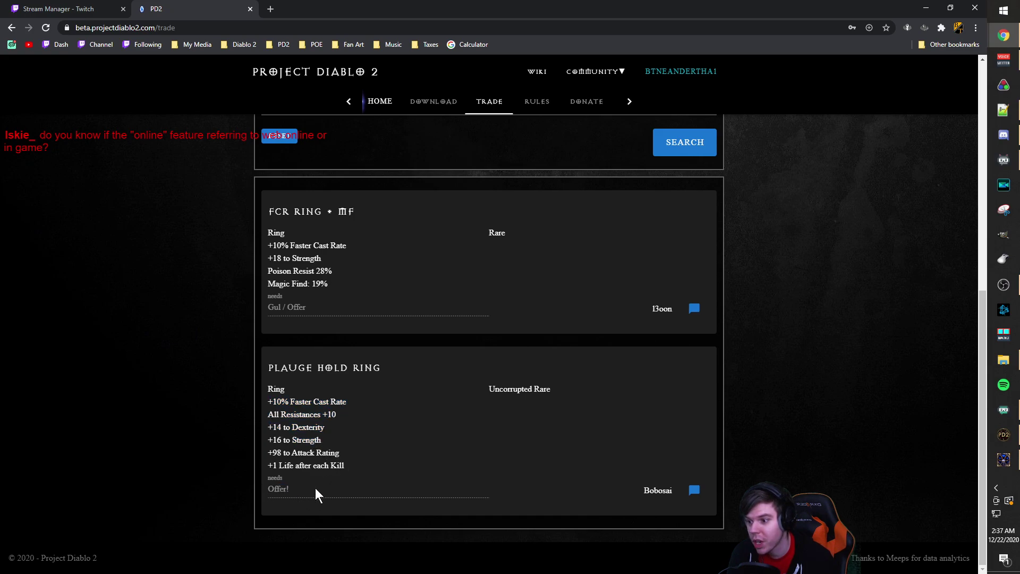
drag(350, 468, 265, 403)
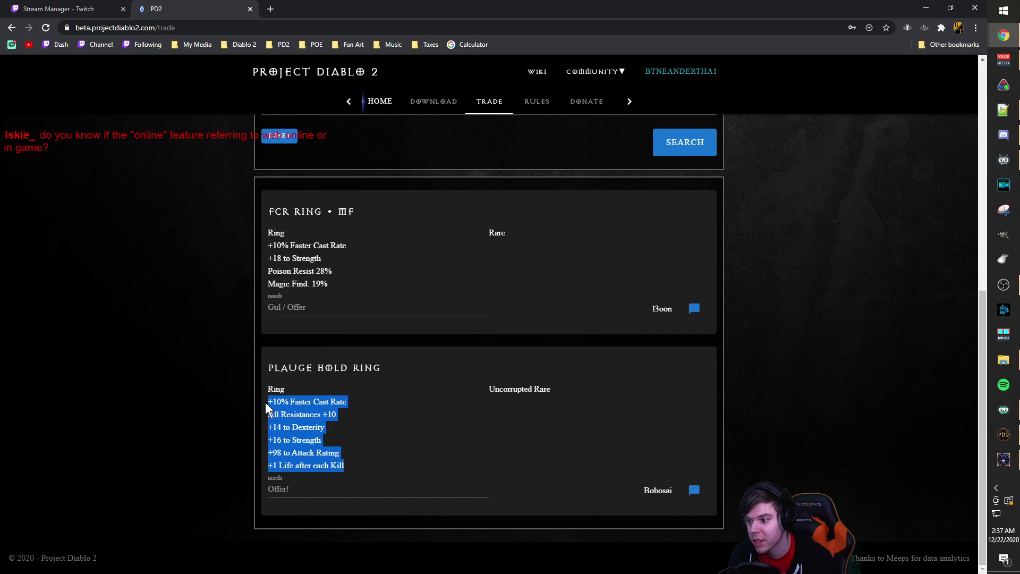
click(383, 445)
- Turn off the Is Online filter and run the ring search again to include offline sellers
scroll(383, 443, up, 8)
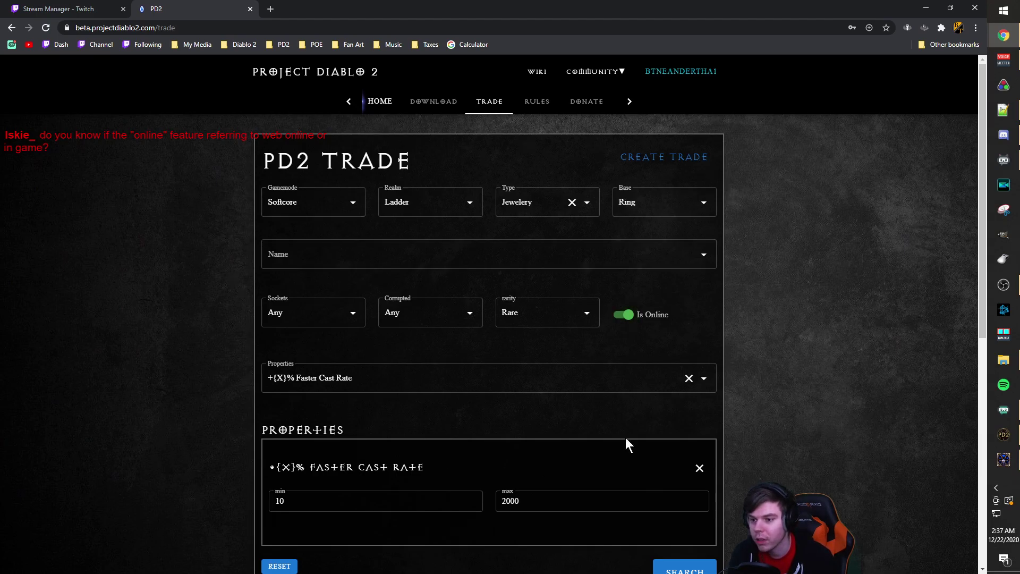
click(617, 319)
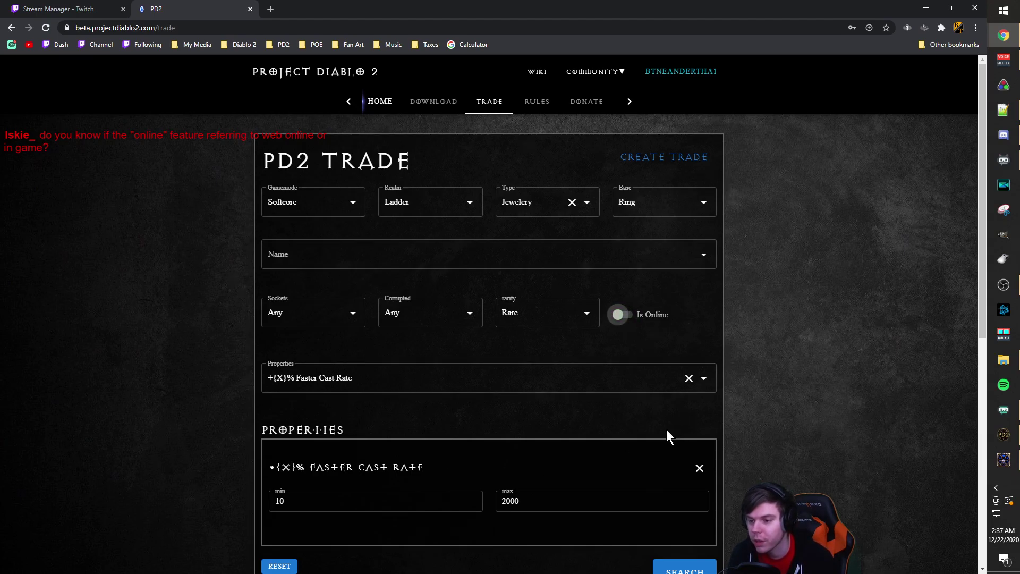
click(627, 318)
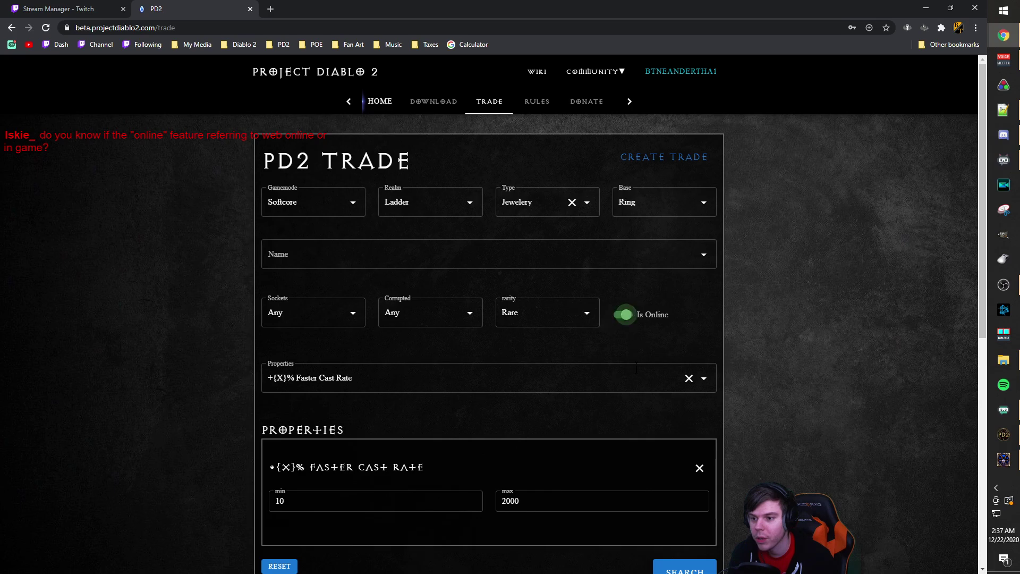
scroll(655, 451, down, 8)
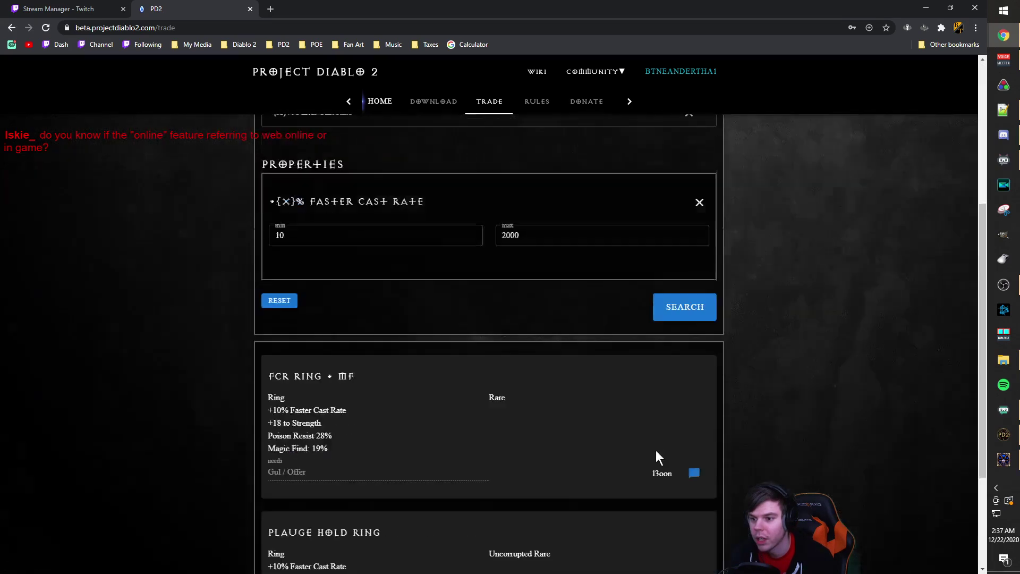
click(682, 158)
- Review the wider ring results, comparing the stats and asking prices of the Skull Spiral, the 20 FCR ring and the unnamed Cannot Be Frozen ring
scroll(537, 336, down, 10)
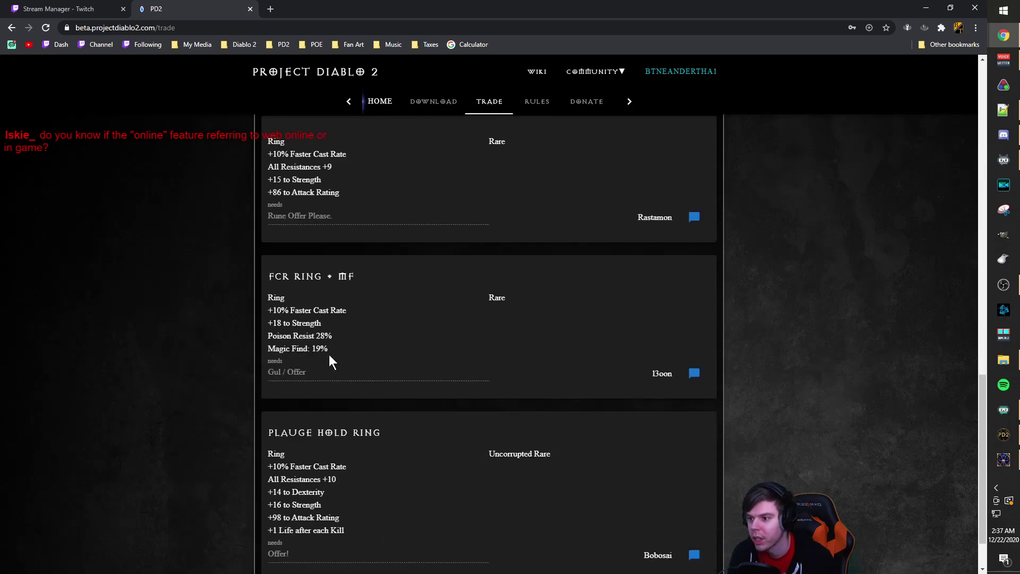
scroll(329, 361, down, 2)
scroll(410, 444, up, 9)
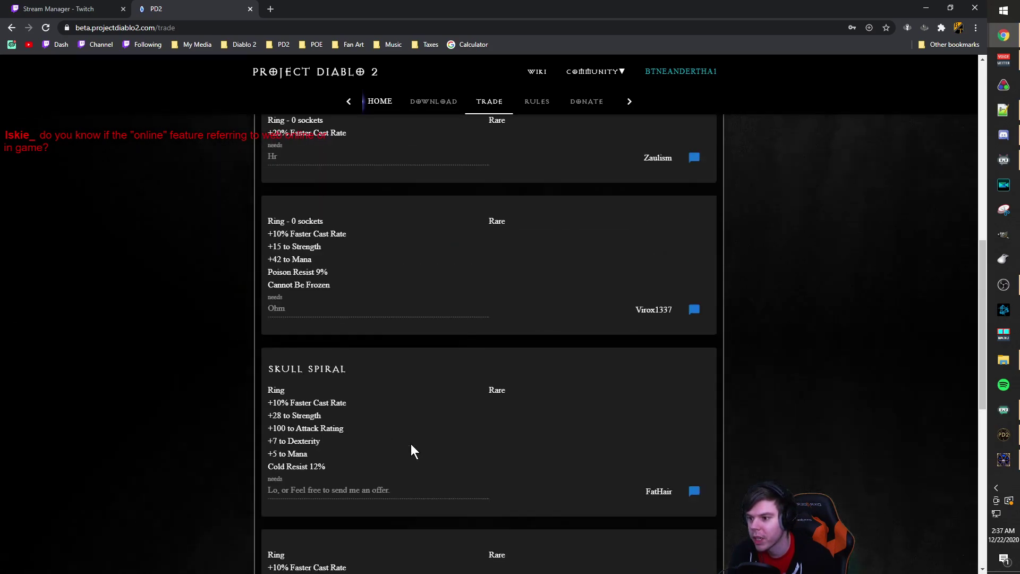
drag(339, 489, 327, 460)
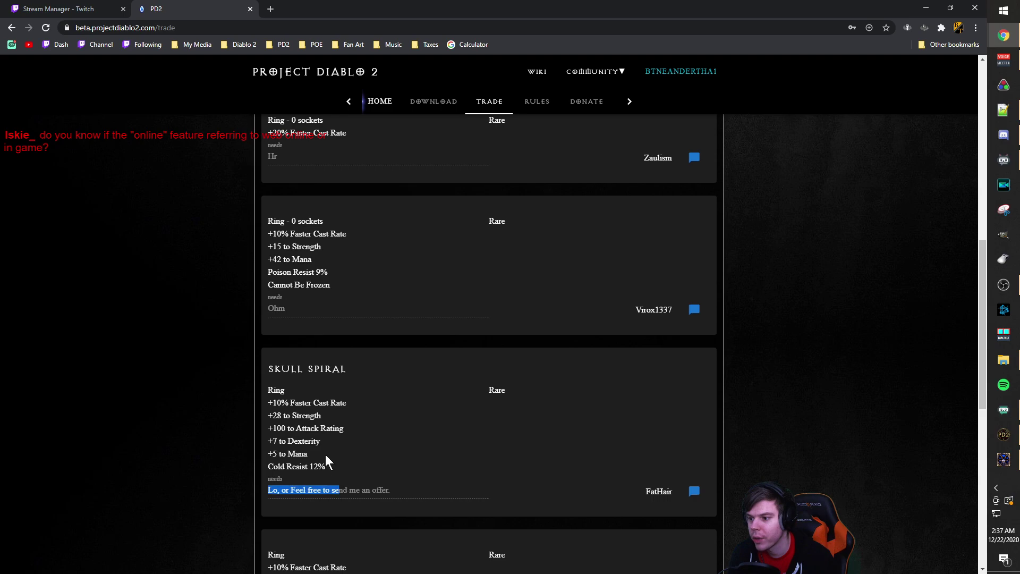
scroll(368, 458, up, 6)
scroll(368, 458, down, 3)
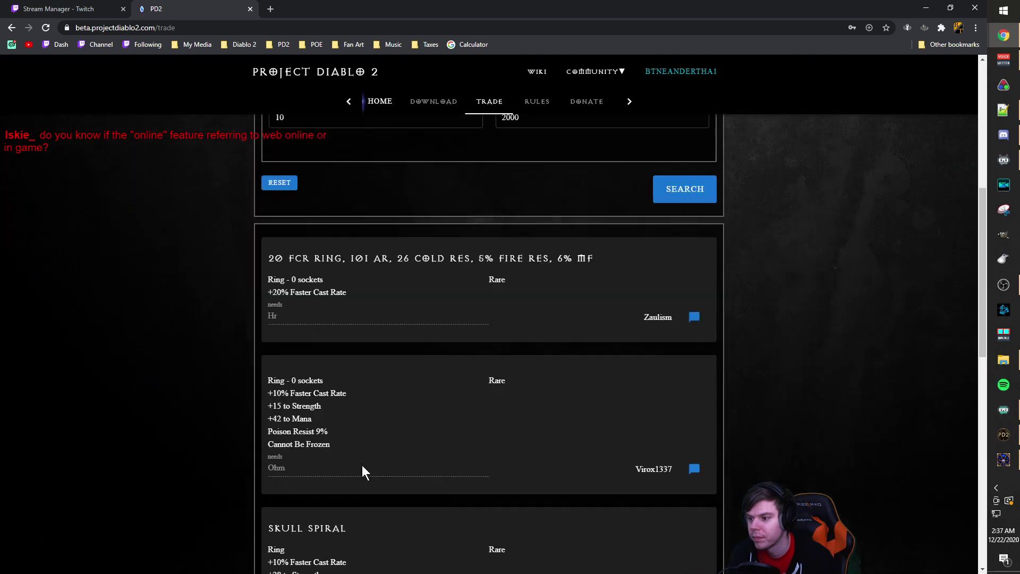
drag(347, 292, 272, 292)
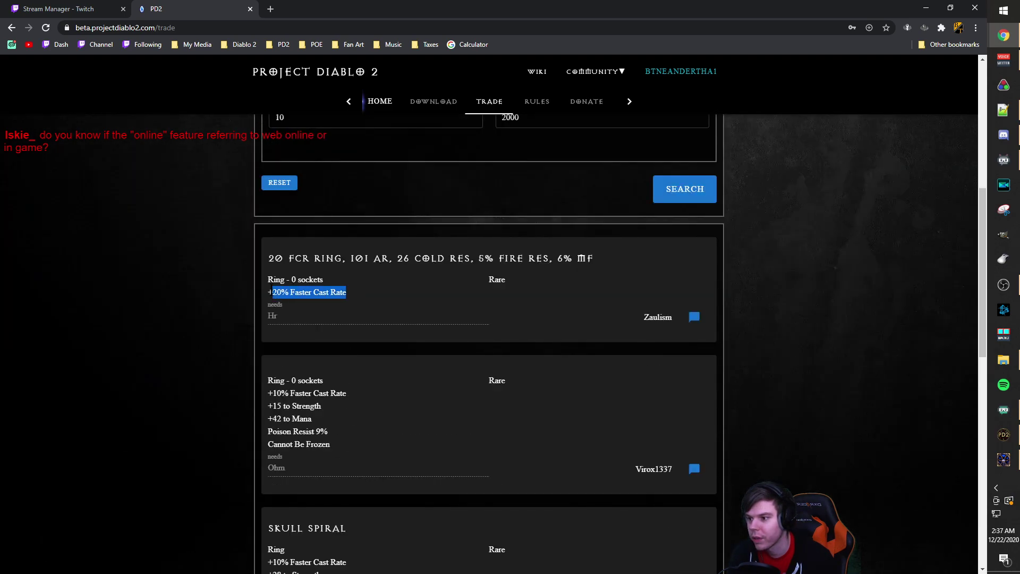
click(361, 313)
triple_click(349, 293)
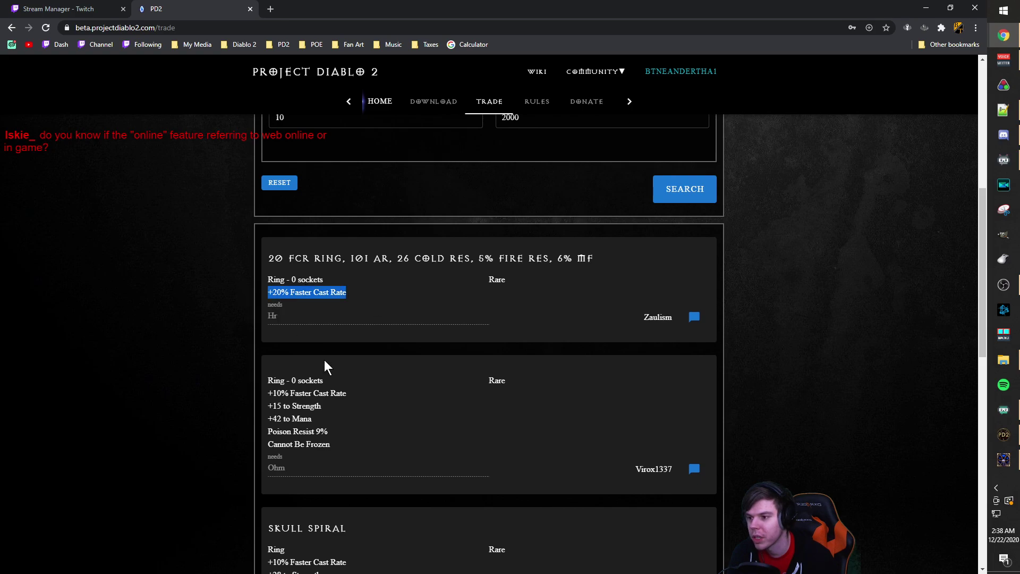
scroll(545, 454, up, 7)
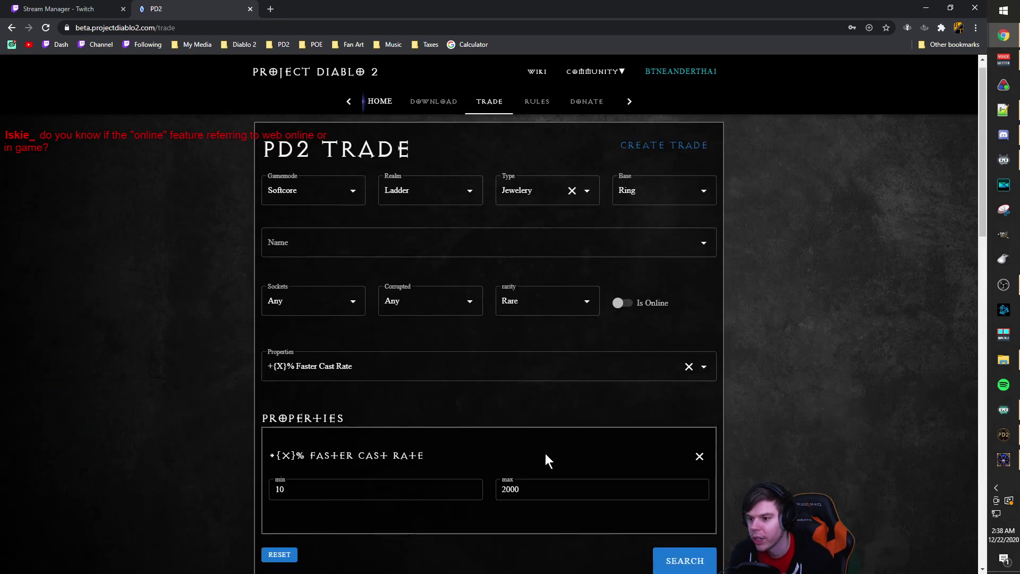
scroll(532, 453, down, 7)
drag(338, 450, 253, 406)
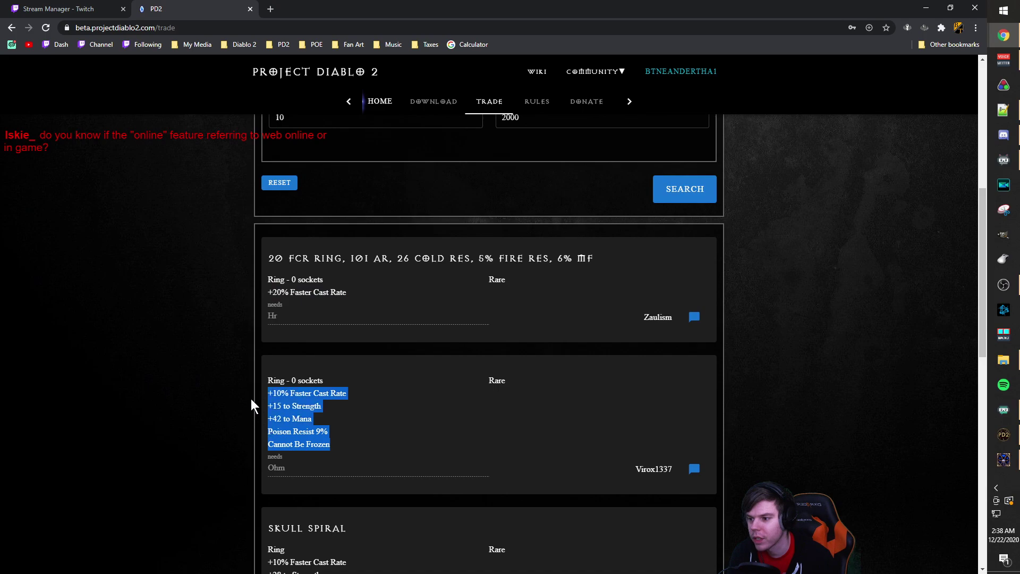
- Switch the item type to Charms, reset the search filters and reopen the item type choices
scroll(442, 420, up, 7)
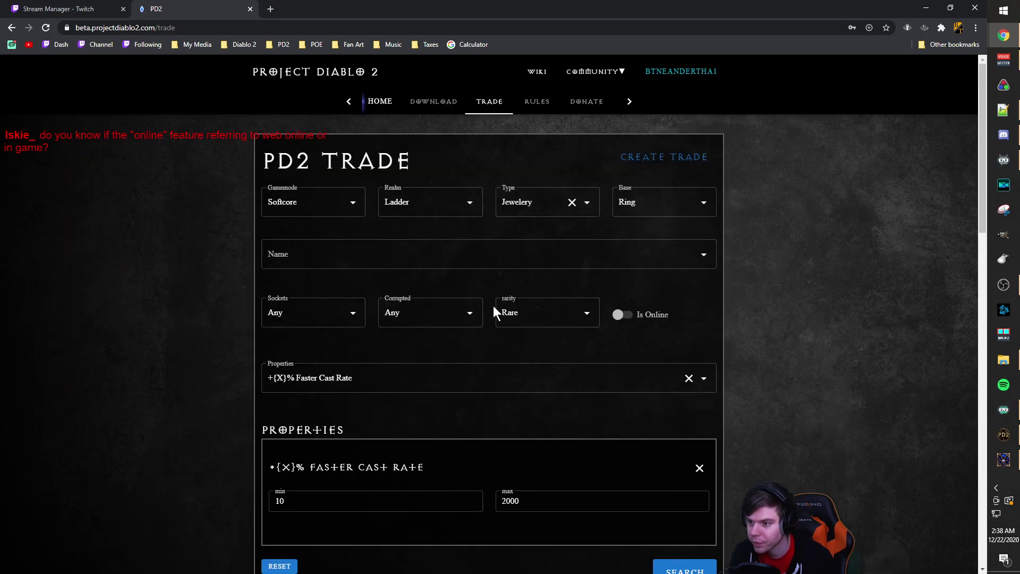
click(571, 202)
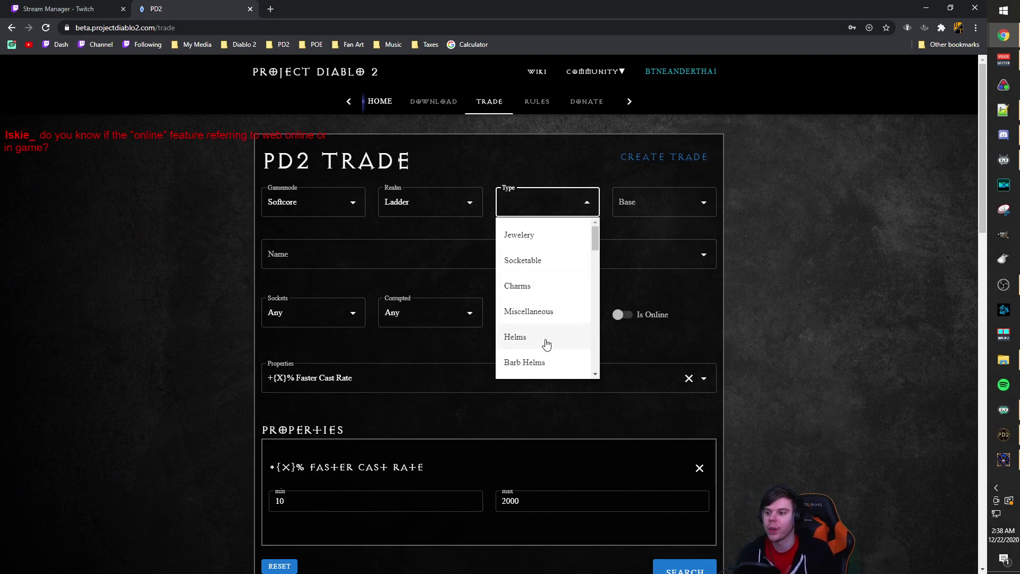
click(517, 286)
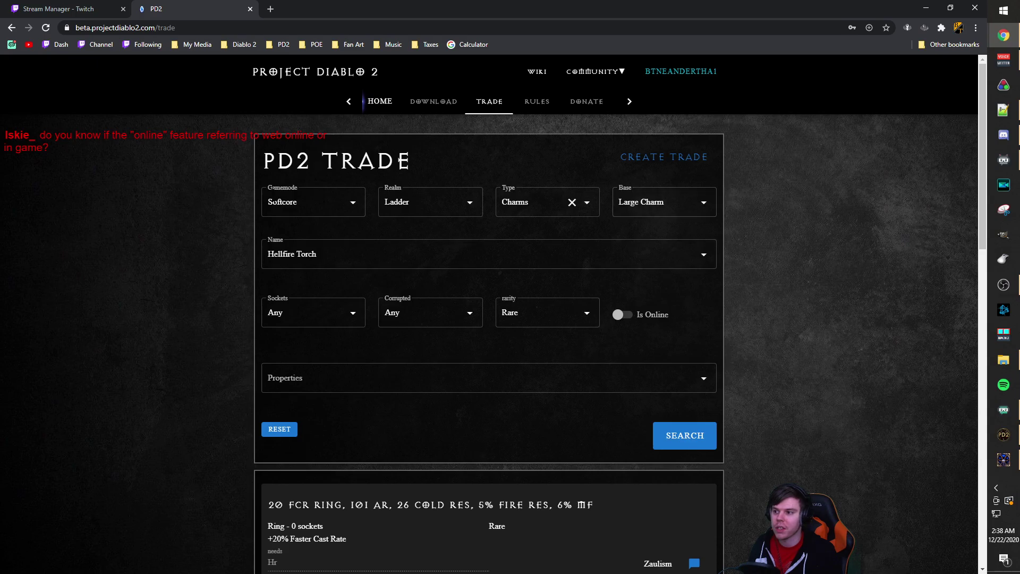
click(286, 432)
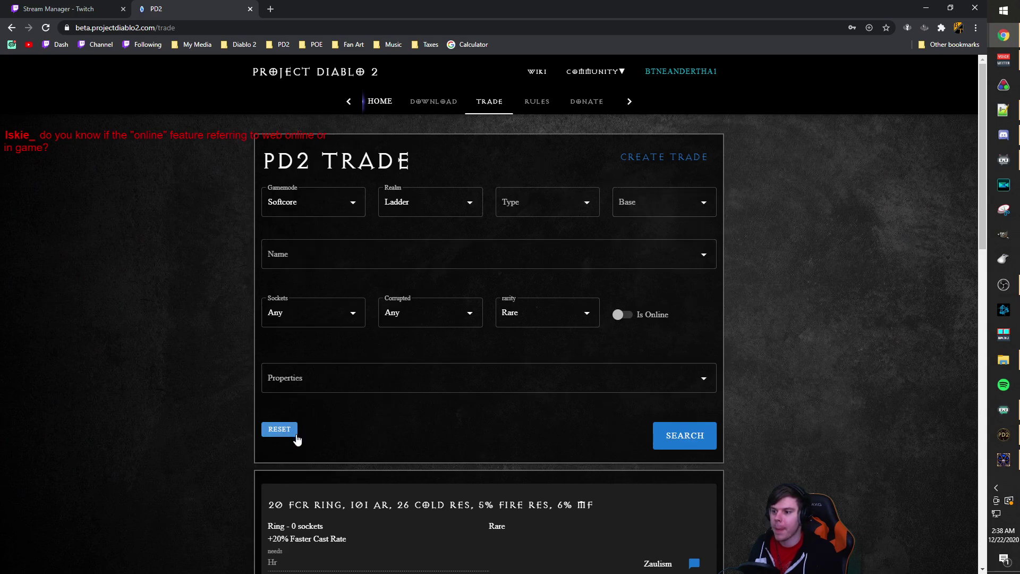
click(618, 315)
click(548, 202)
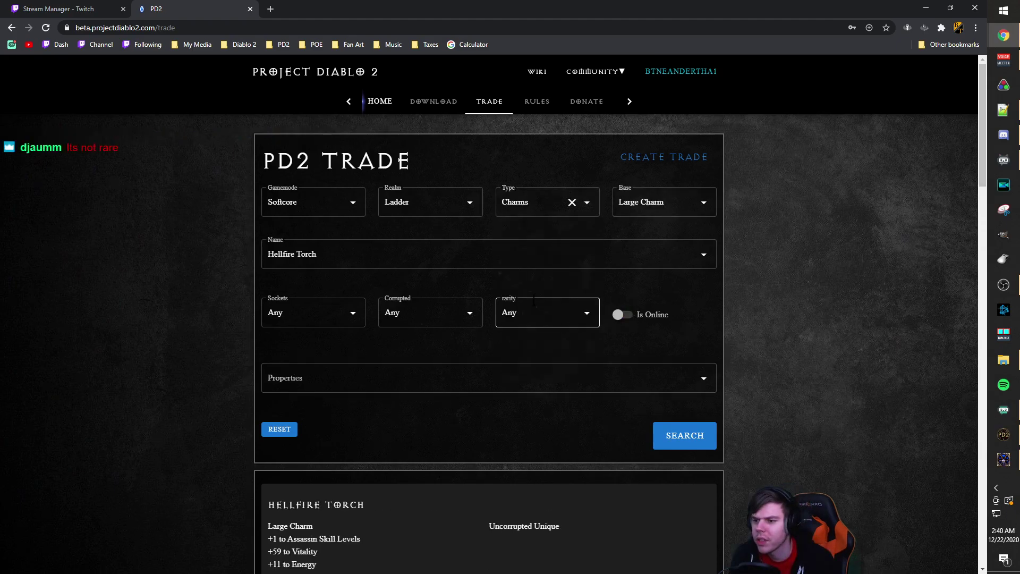
- Set the rarity filter to Unique and reset the item search fields
click(535, 301)
click(523, 370)
click(286, 431)
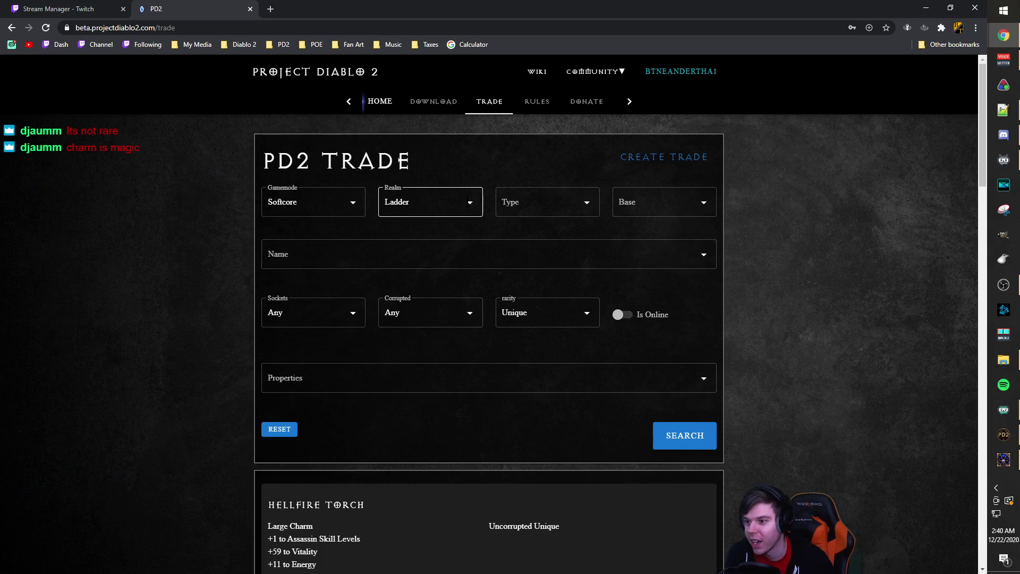
- Browse the available item types, set the type to Charms and choose Large Charm as the base
click(551, 198)
scroll(527, 313, down, 3)
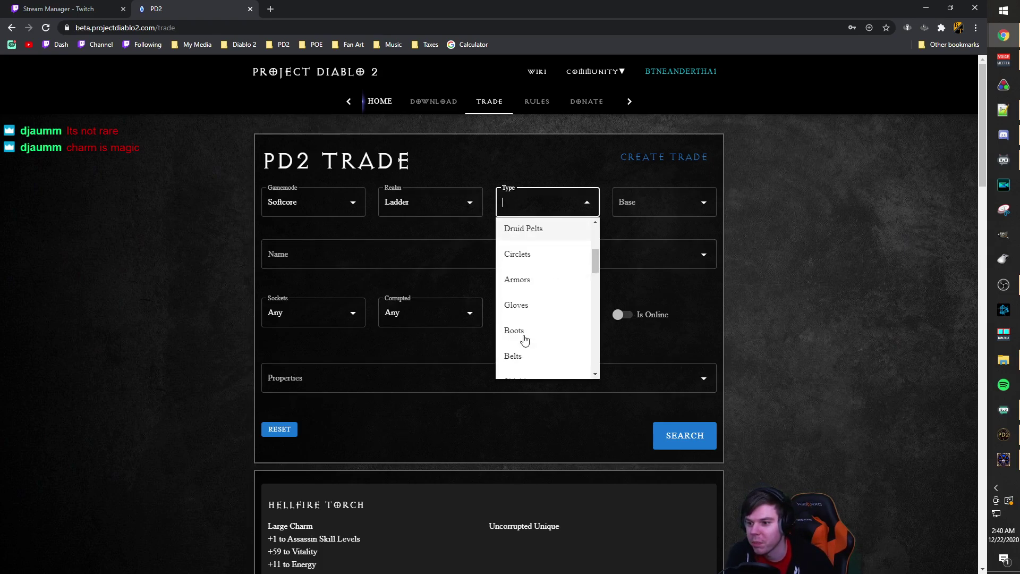
scroll(543, 287, down, 5)
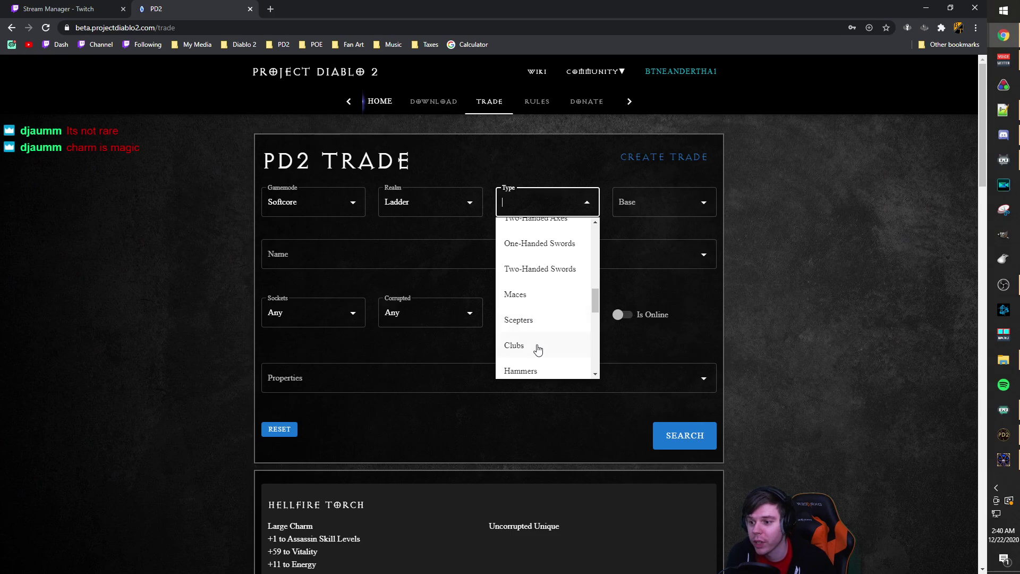
scroll(538, 349, up, 8)
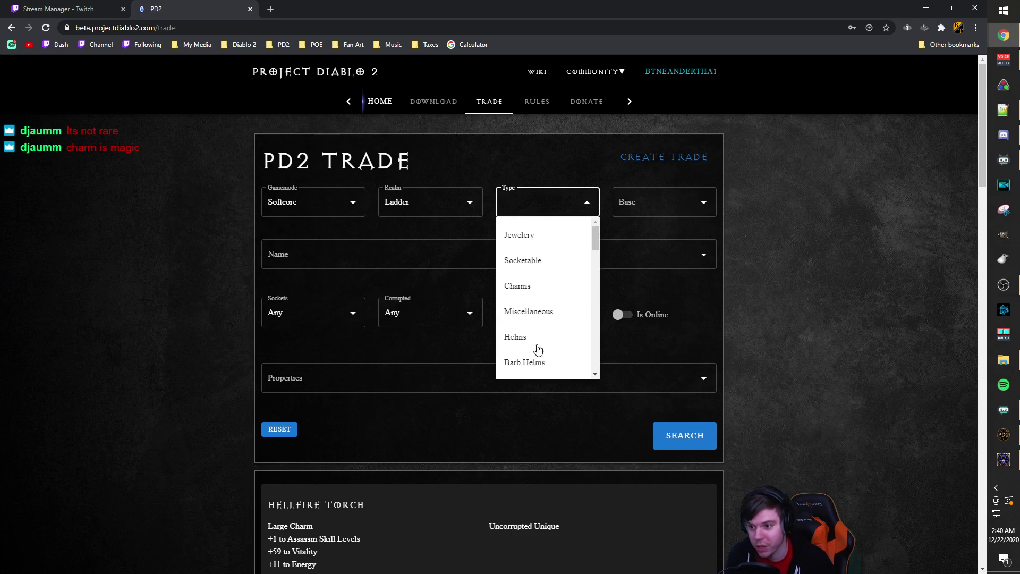
click(550, 289)
click(659, 203)
click(659, 265)
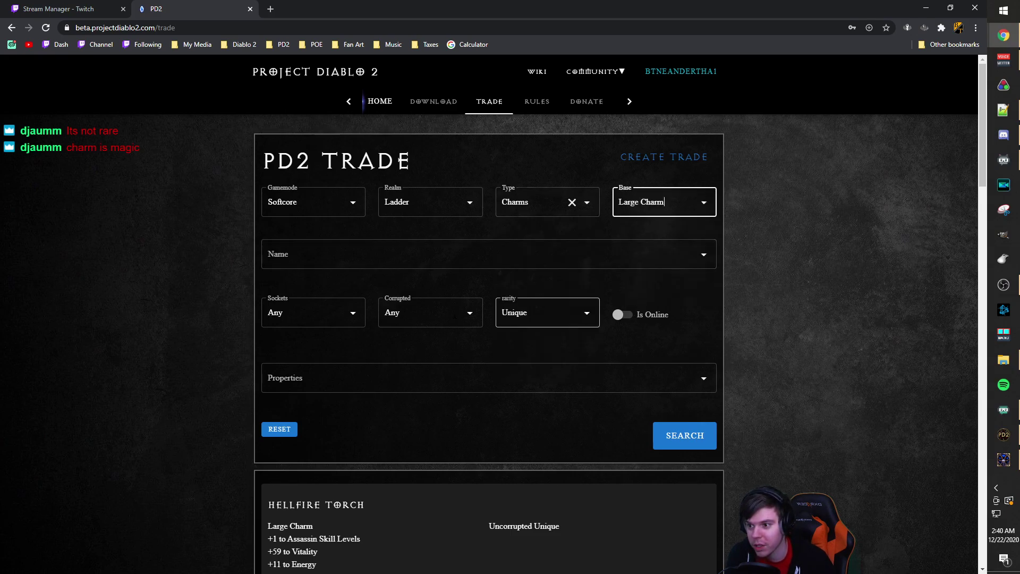
- Find "hellfire" among the item names, select Hellfire Torch and set the rarity filter to Any
click(558, 257)
text(hellfire)
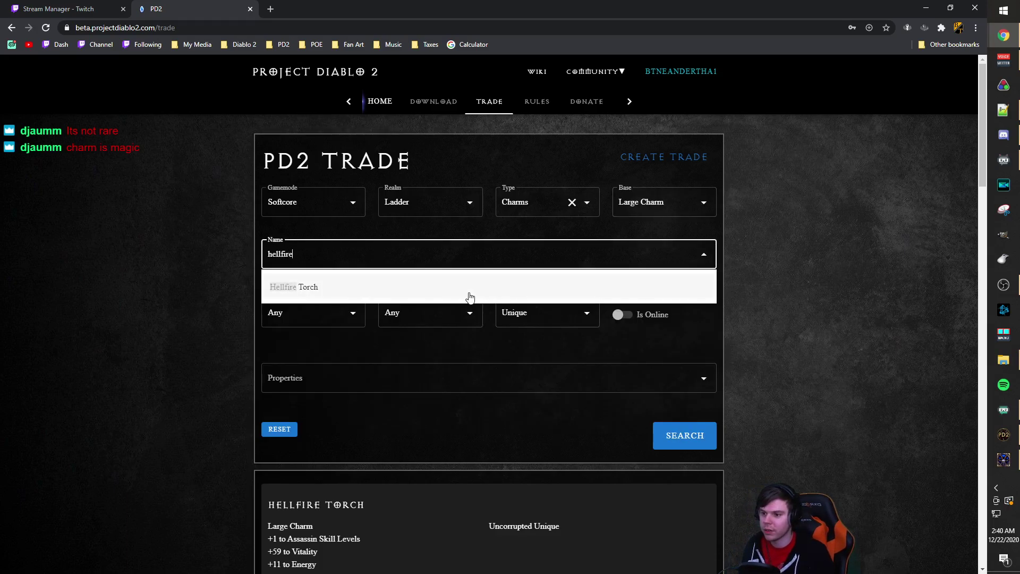
click(469, 290)
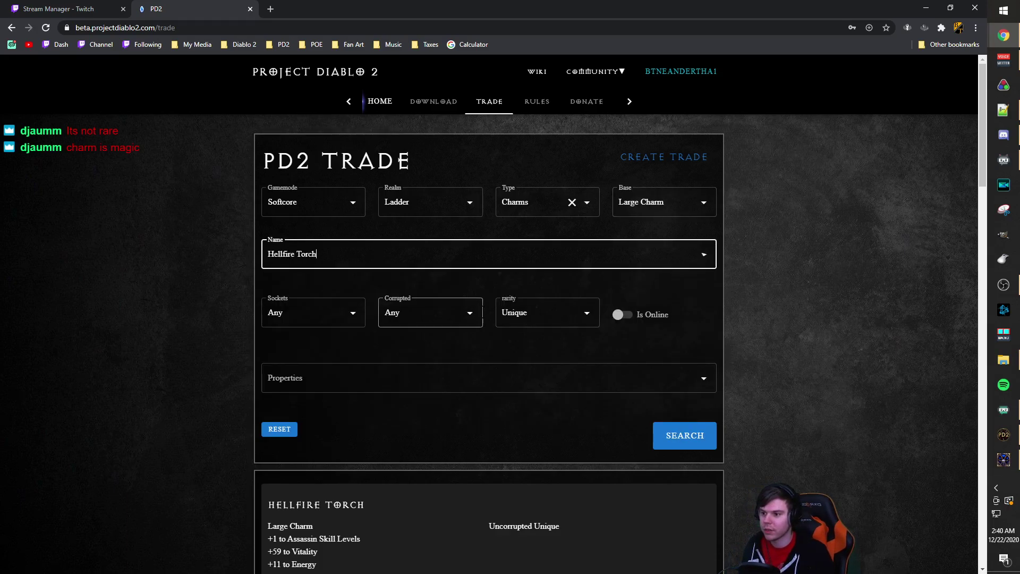
click(542, 313)
click(540, 346)
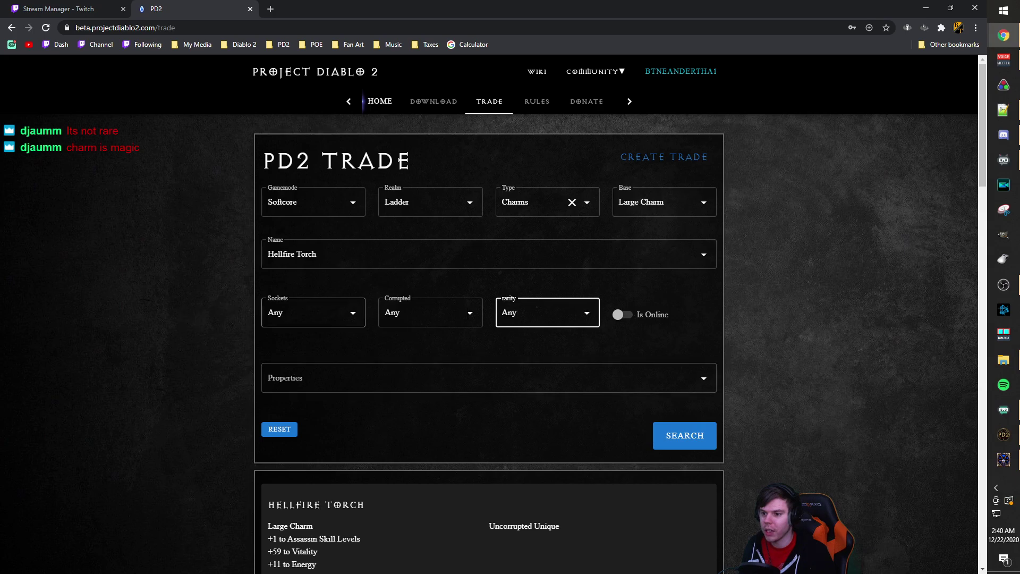
- Find "paladin" among the item properties and add the +{X} to Paladin Skill Levels property to the filters
click(326, 384)
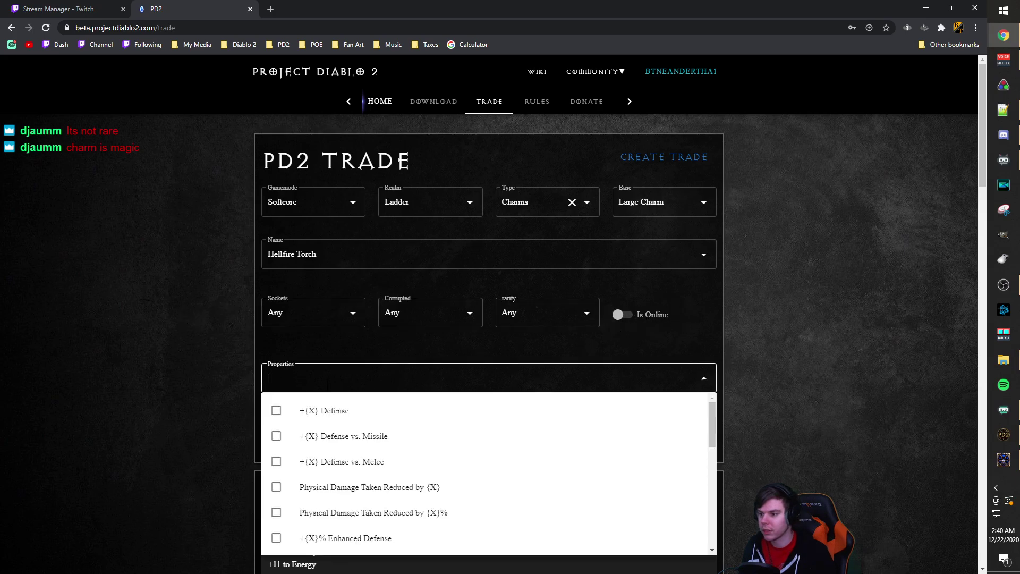
text(paladin)
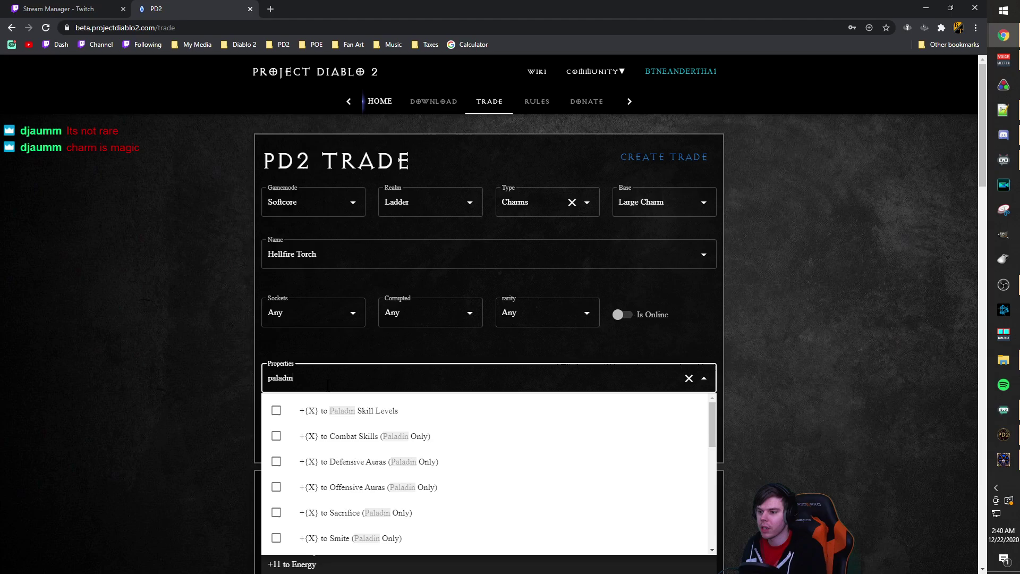
click(428, 410)
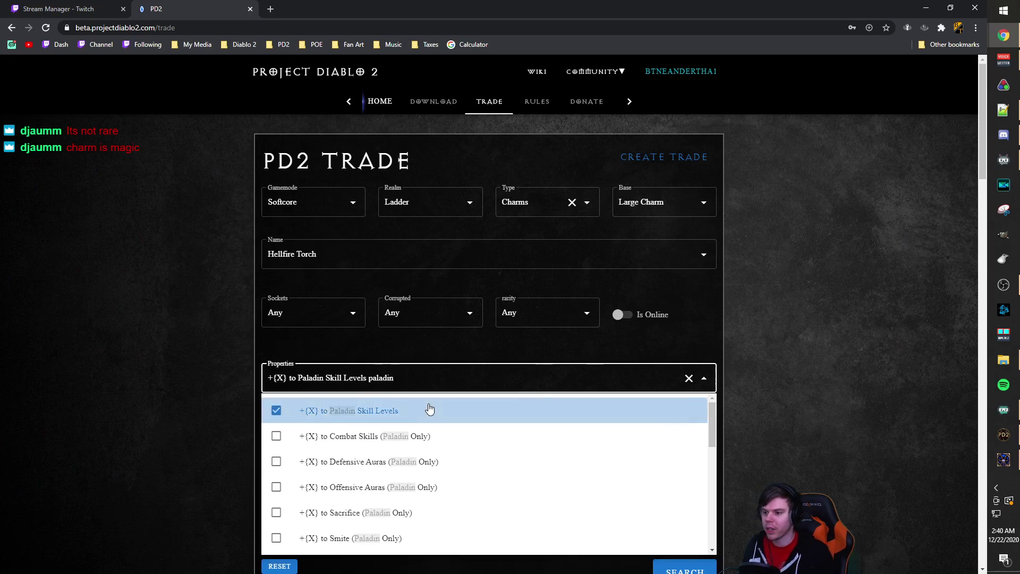
click(760, 421)
- Run the Hellfire Torch search and examine the Paladin skill and attribute stats of the listings
scroll(714, 429, down, 4)
click(678, 367)
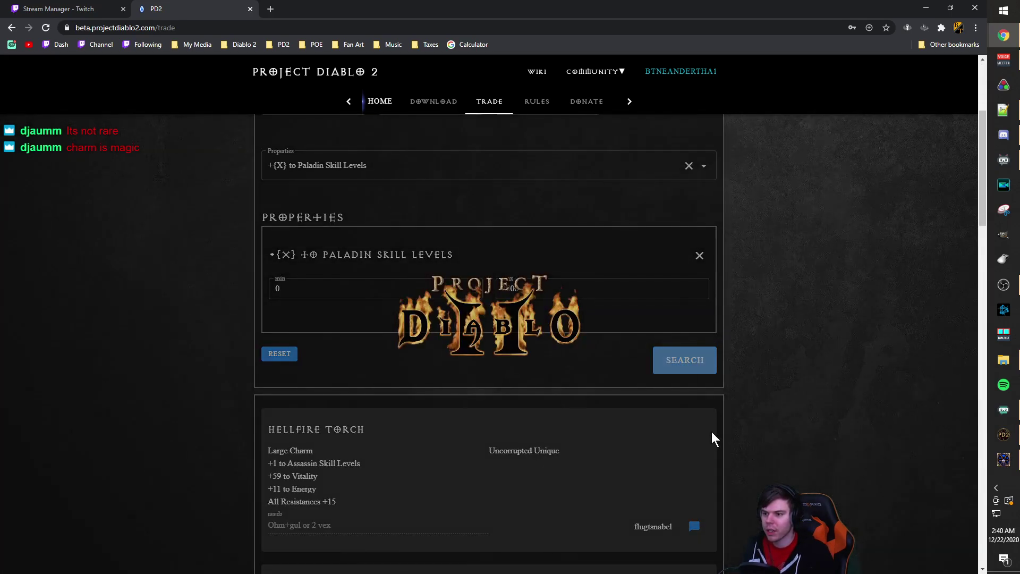
scroll(731, 489, down, 6)
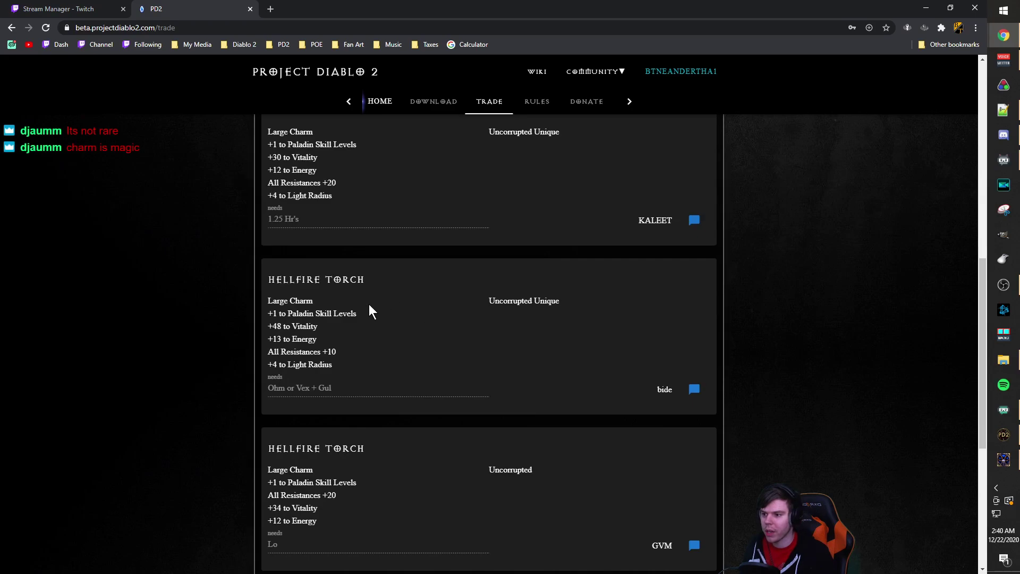
drag(351, 313, 269, 324)
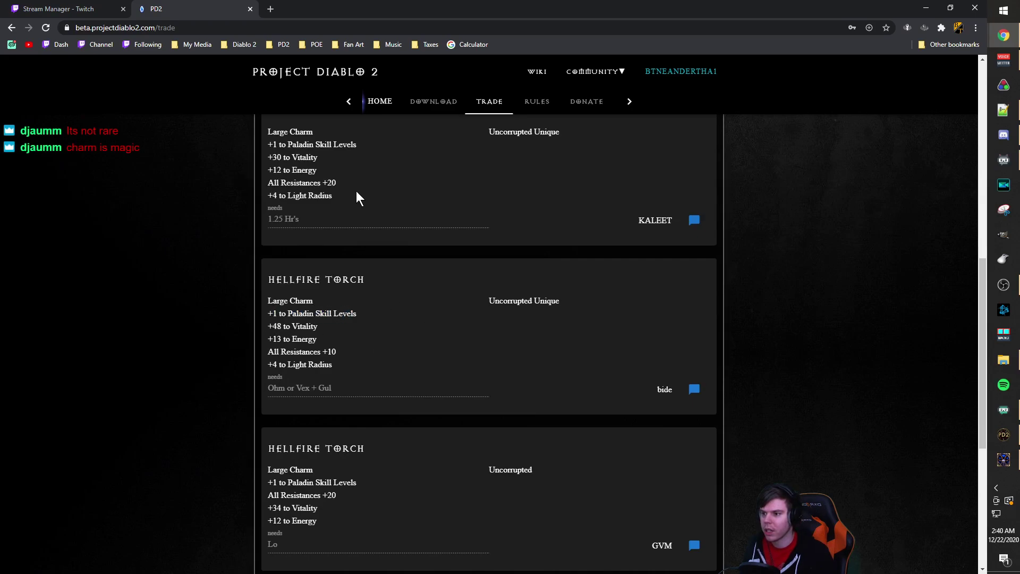
- Compare the attribute, resistance and asking-price details of the Paladin Hellfire Torch listings
drag(356, 192, 242, 142)
click(307, 219)
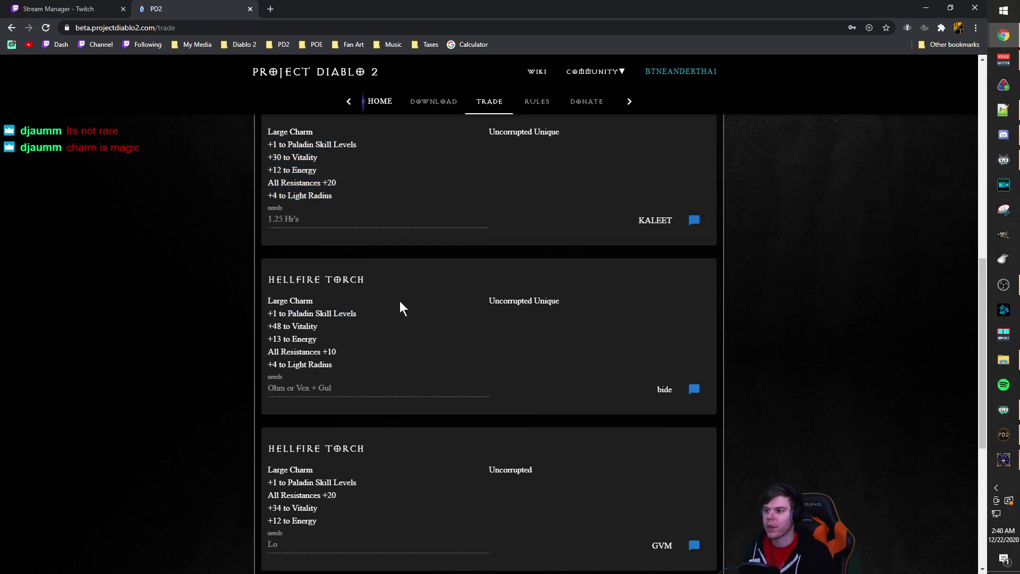
scroll(399, 300, down, 5)
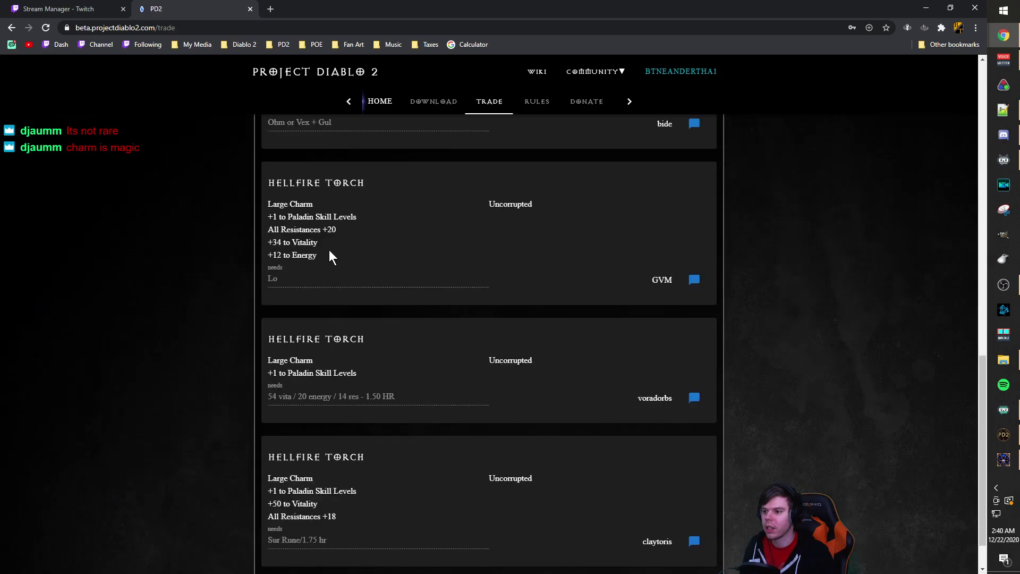
drag(329, 257, 261, 207)
click(384, 298)
scroll(426, 356, down, 1)
scroll(474, 366, up, 6)
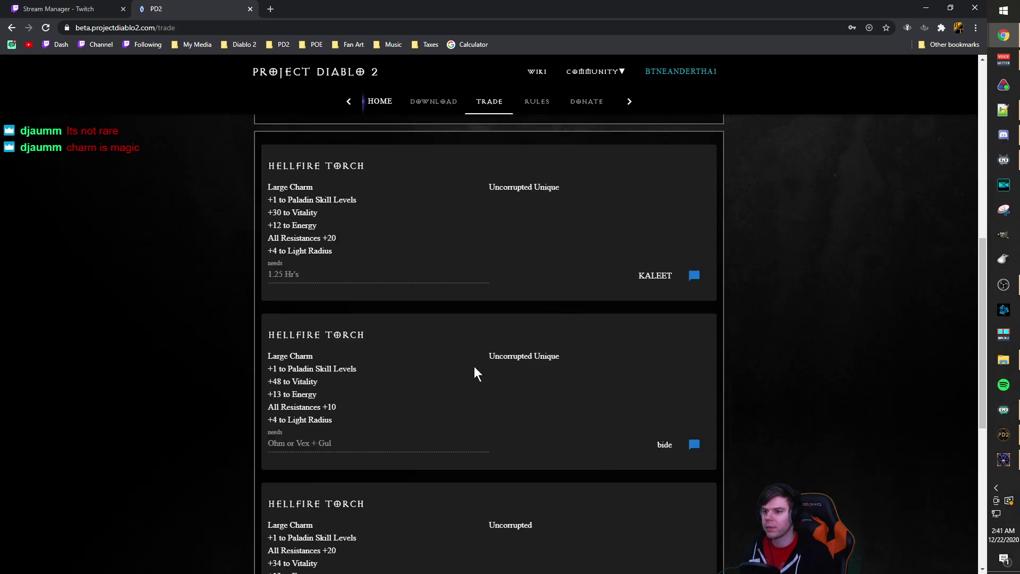
scroll(471, 368, up, 10)
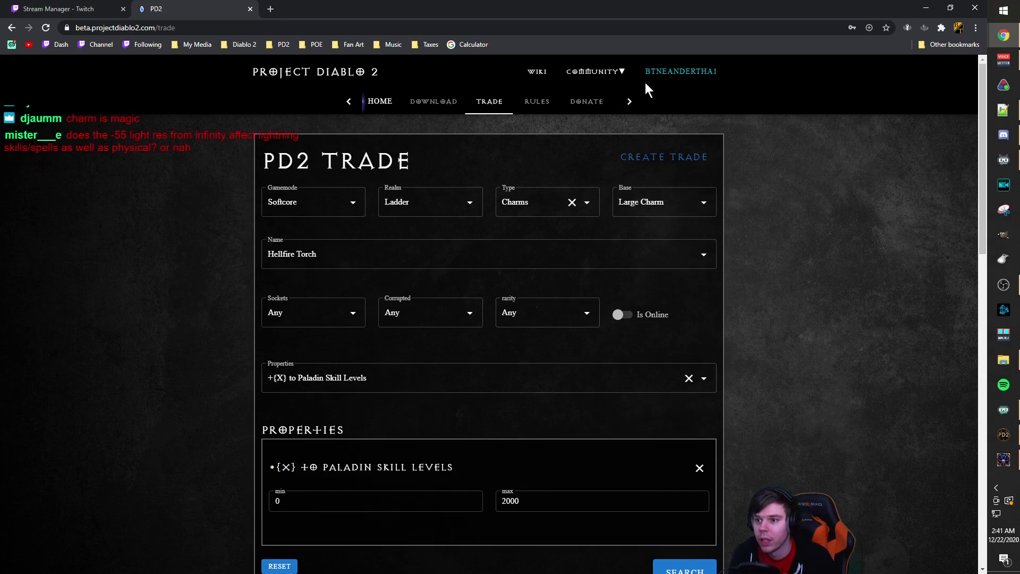
- Open the trade management page and start a new trade for the linked account
click(635, 162)
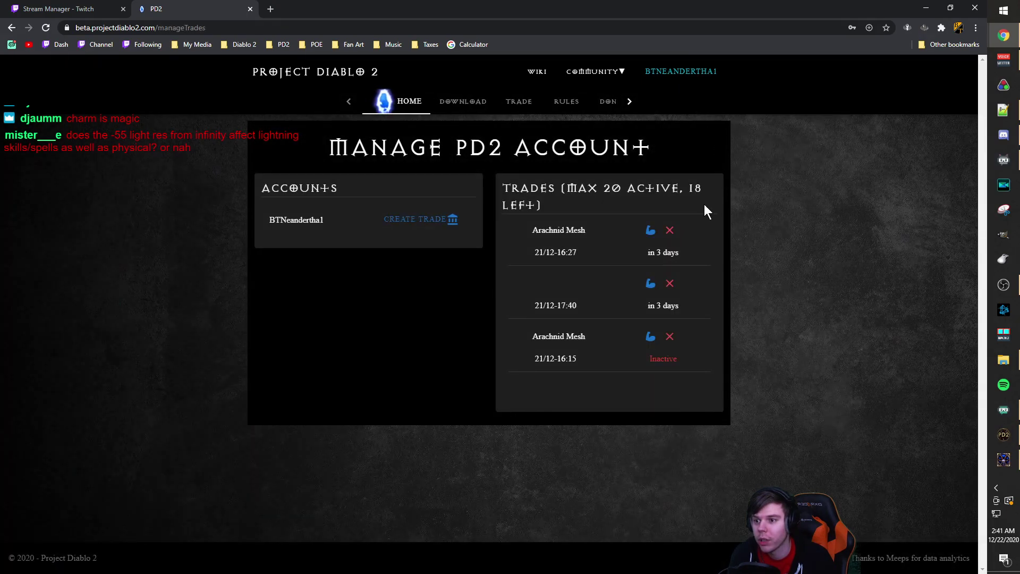
click(692, 84)
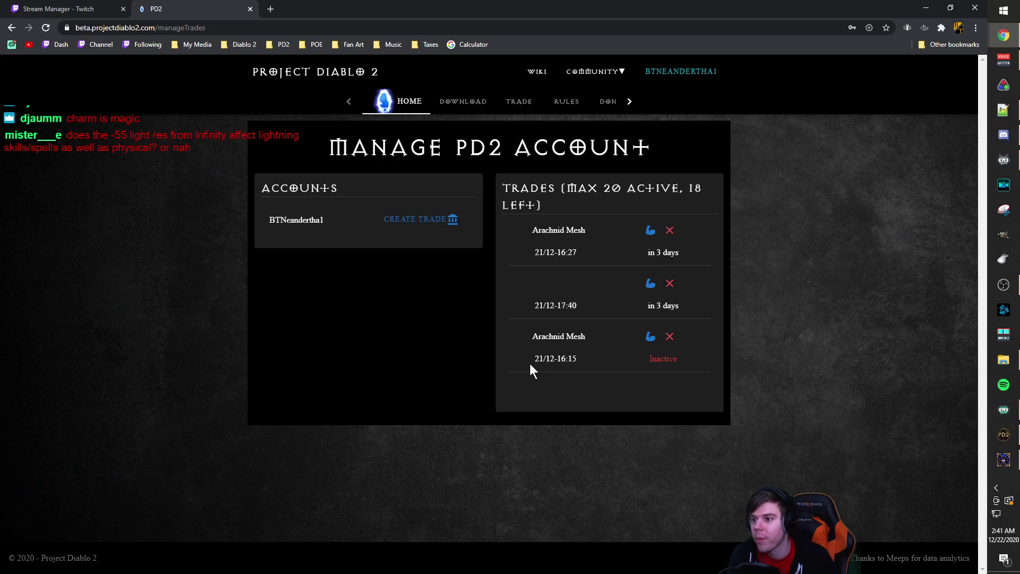
click(386, 225)
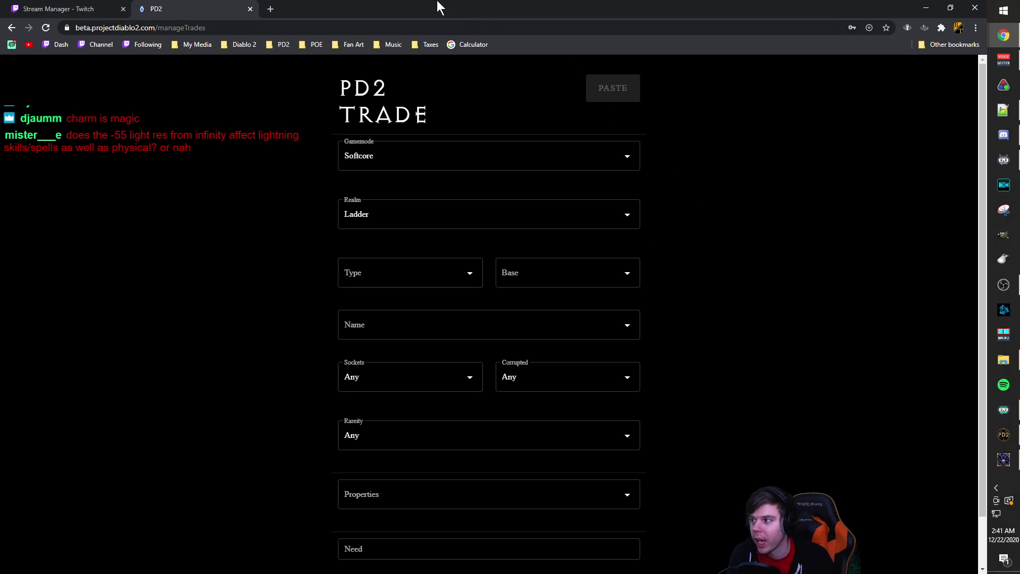
- Switch to the Diablo 2 game and copy the equipped Arachnid Mesh belt's item data to the clipboard
drag(440, 4, 132, 333)
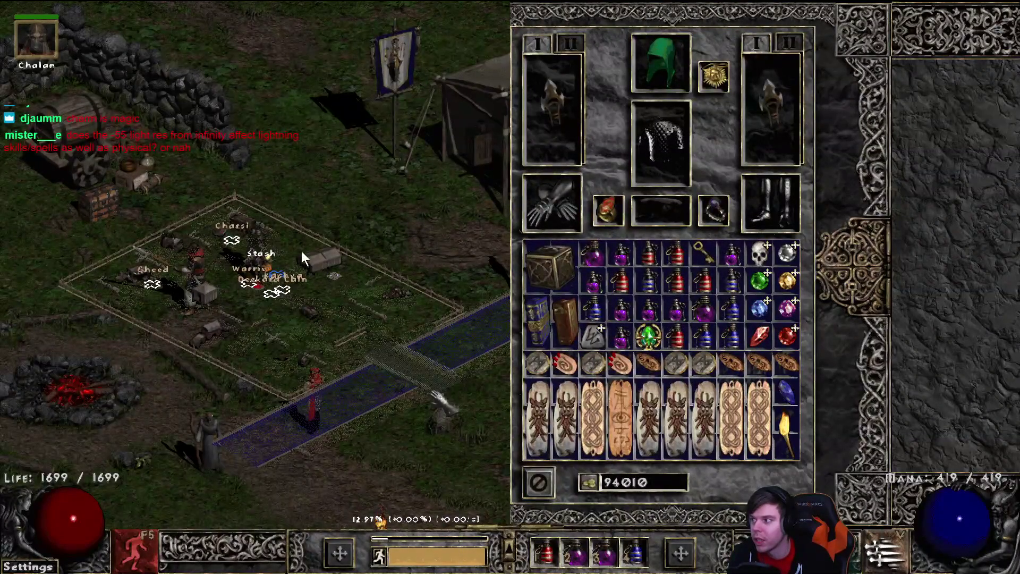
click(302, 251)
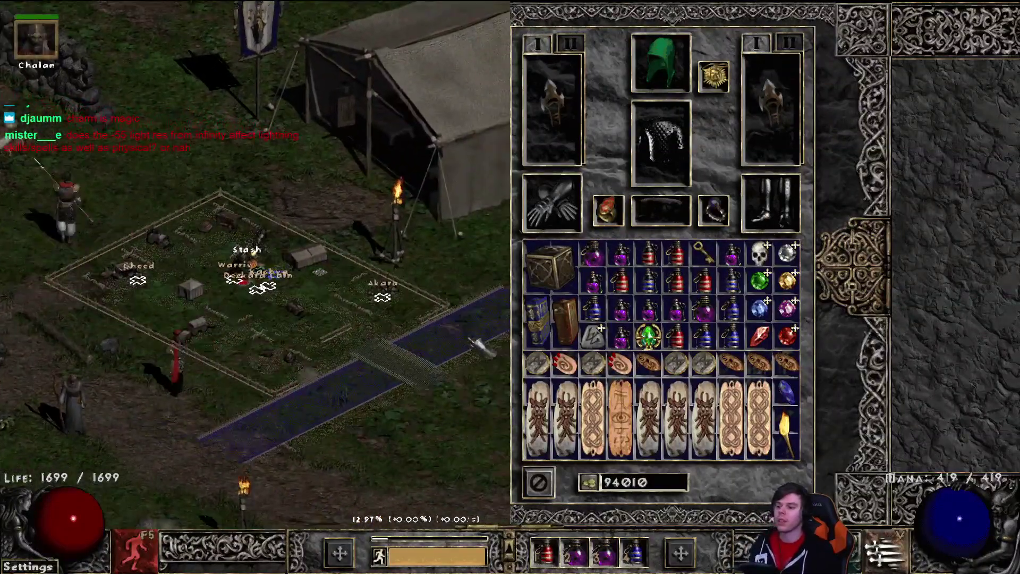
click(478, 345)
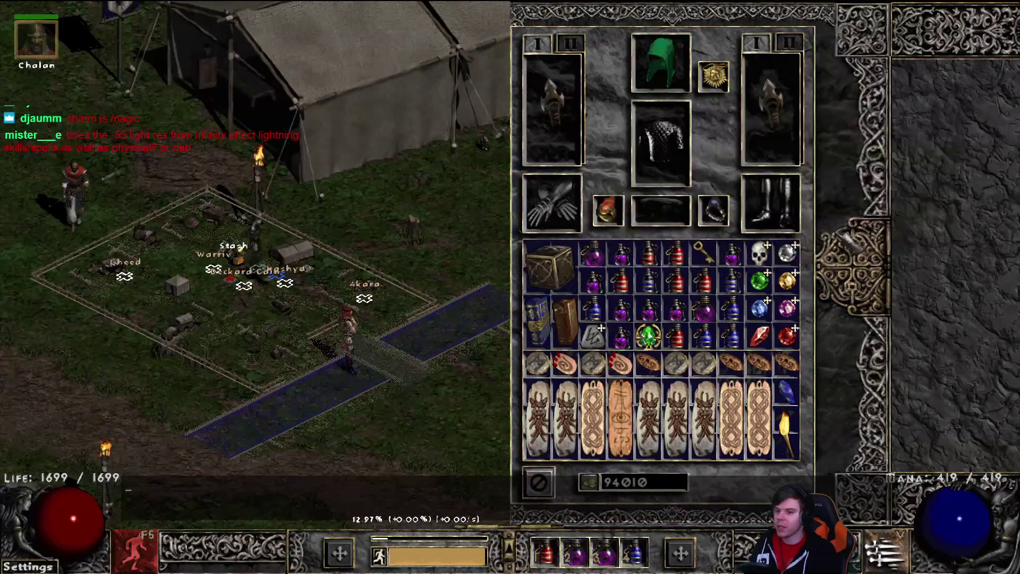
mouse_move(692, 215)
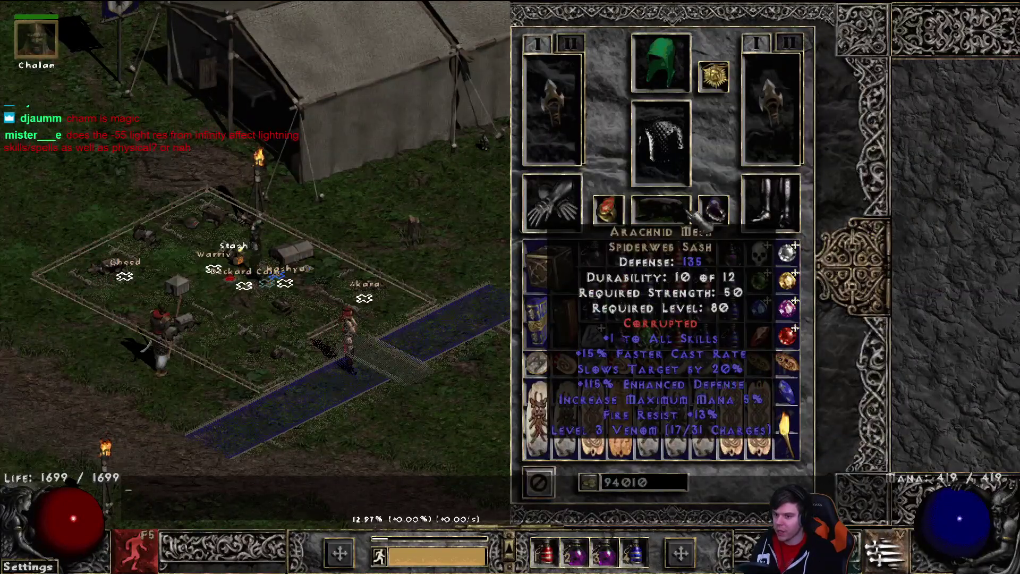
key(shift)
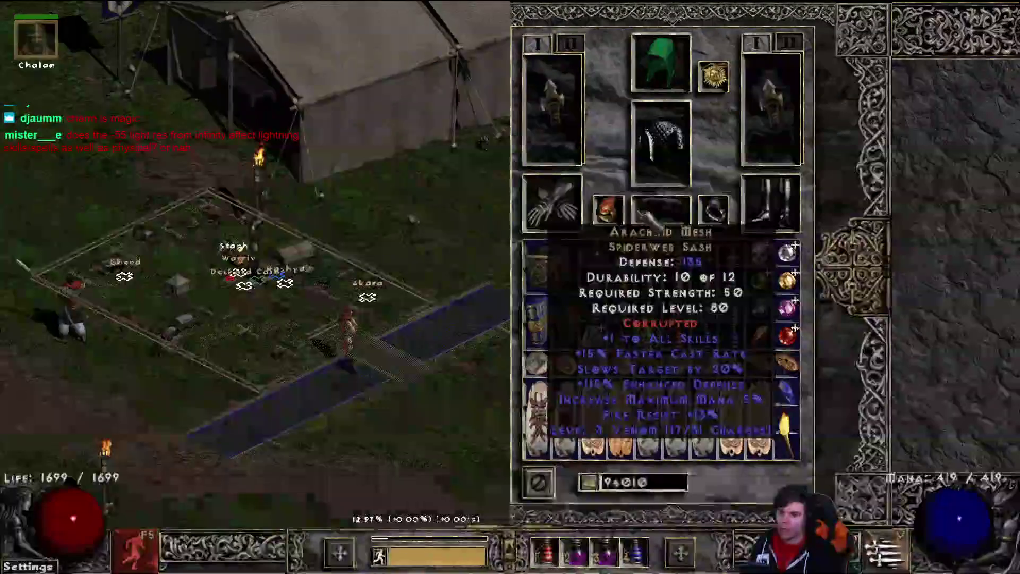
key(ctrl+c)
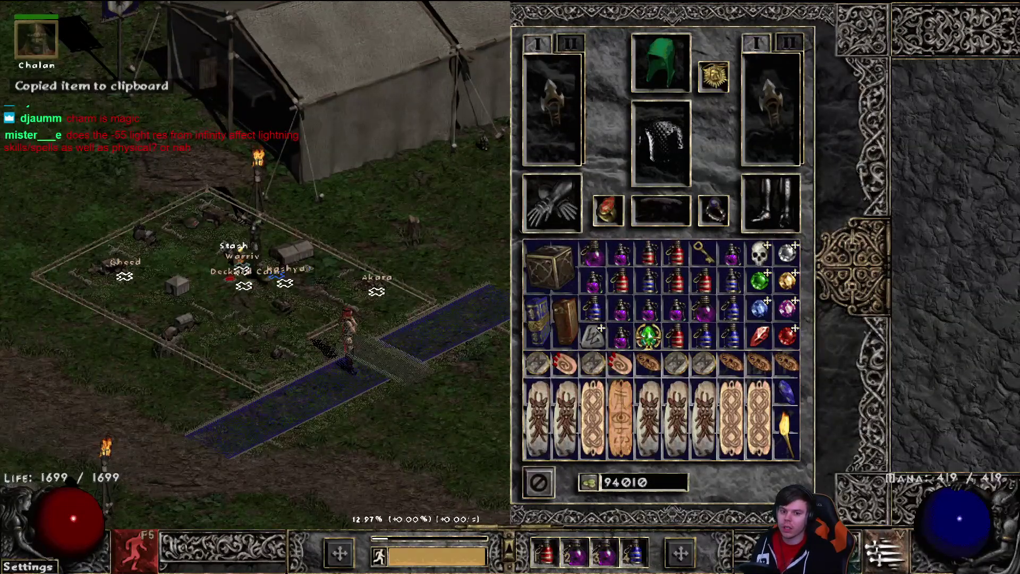
- Post the copied Arachnid Mesh data in the Twitch chat window and highlight its text for examination
key(super)
key(super)
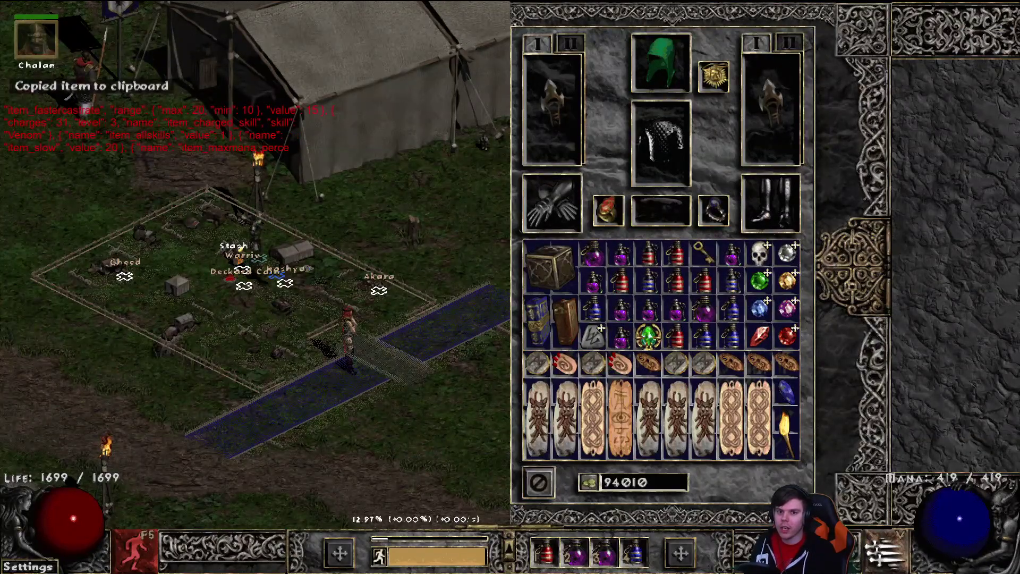
key(alt+Tab)
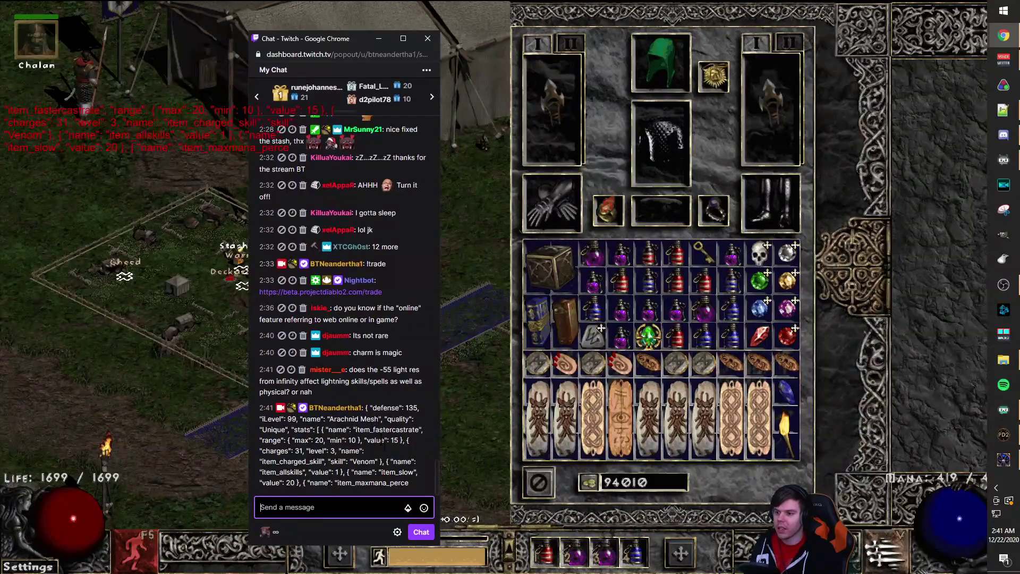
drag(411, 487, 369, 407)
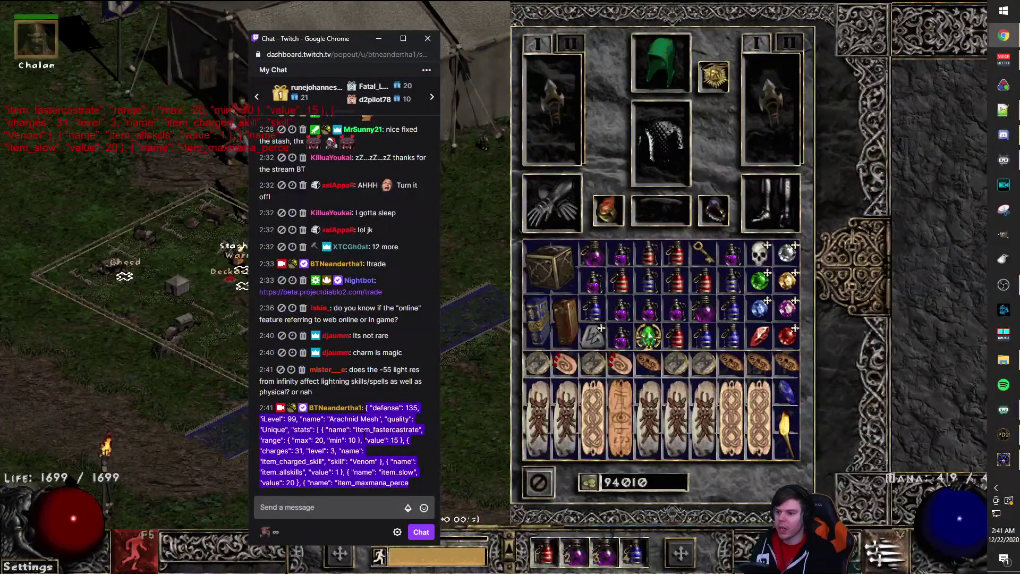
key(alt+Tab)
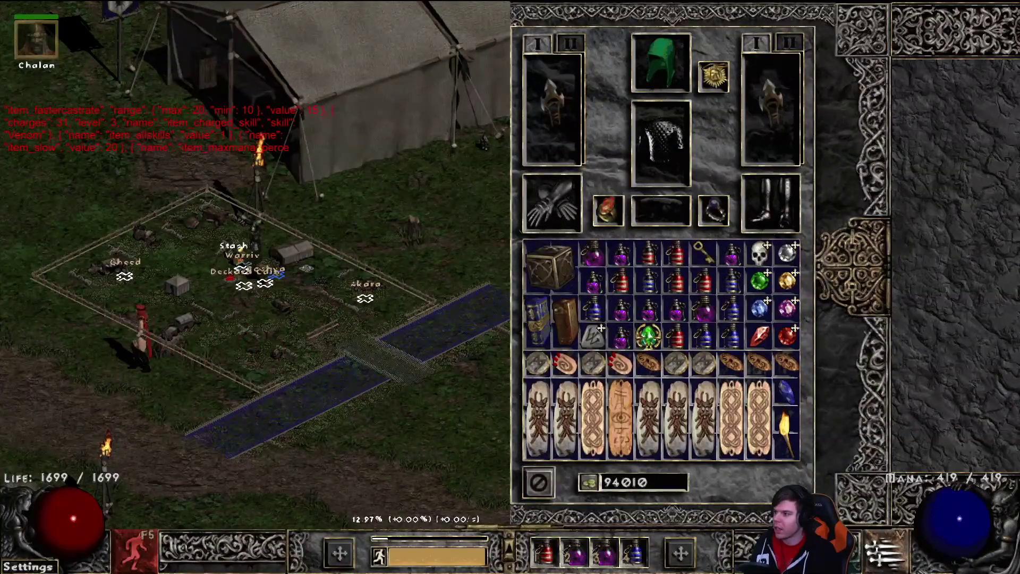
- Return to the new trade form in the browser and review its paste option, item fields, properties and Need field
key(alt+Tab)
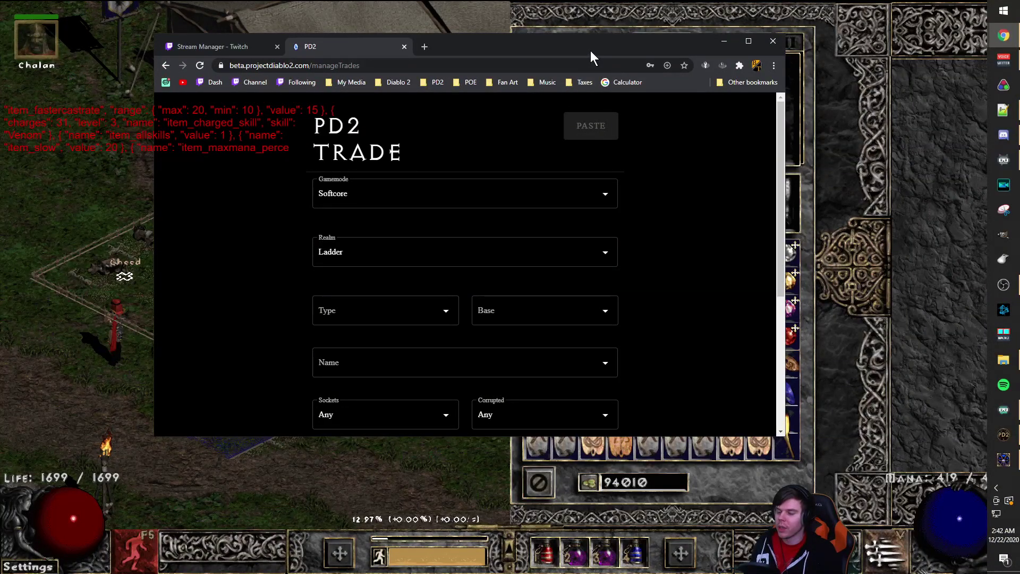
scroll(545, 310, down, 5)
scroll(603, 148, up, 5)
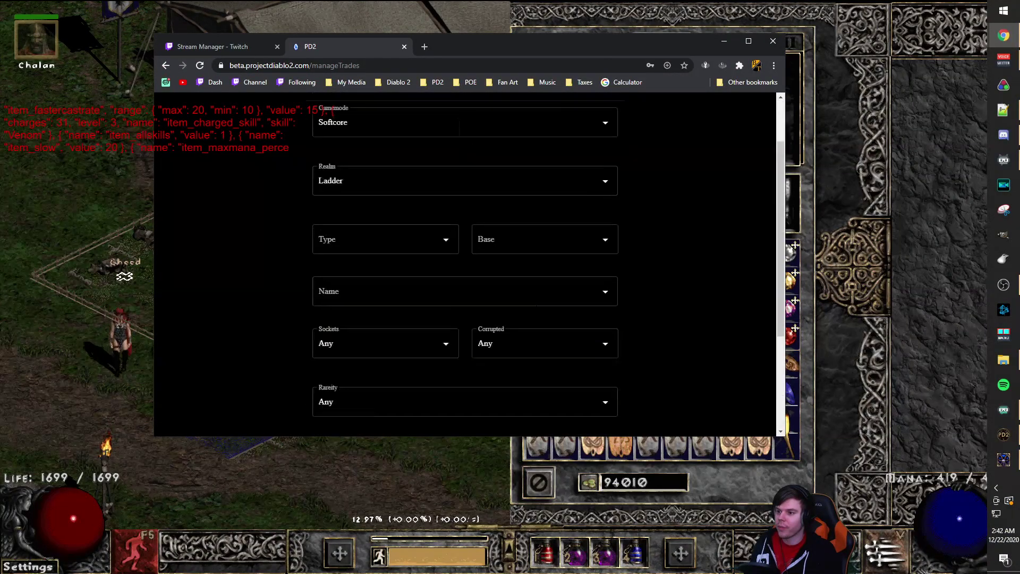
scroll(604, 148, down, 1)
scroll(290, 409, down, 3)
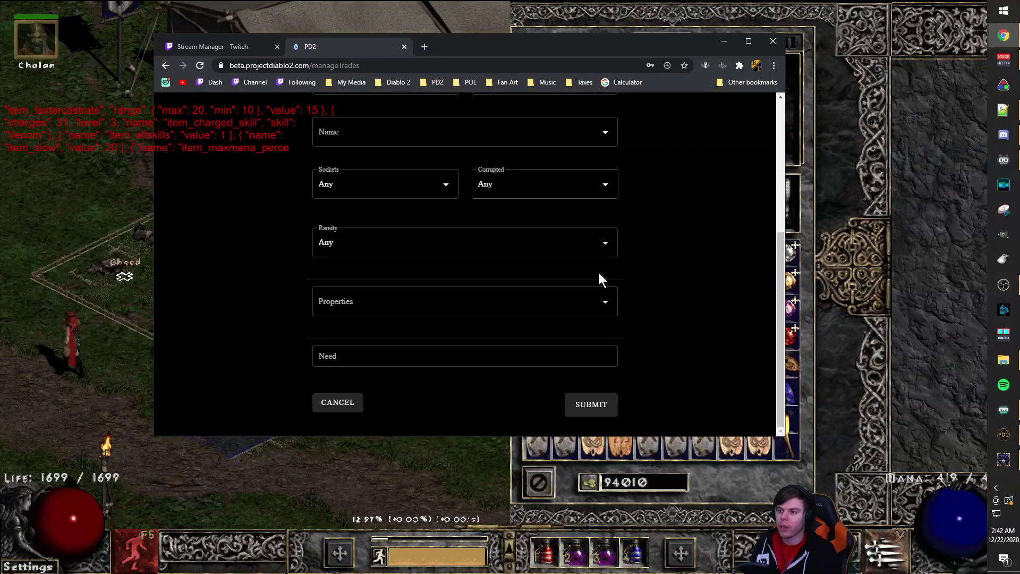
scroll(604, 282, up, 5)
key(alt+Tab)
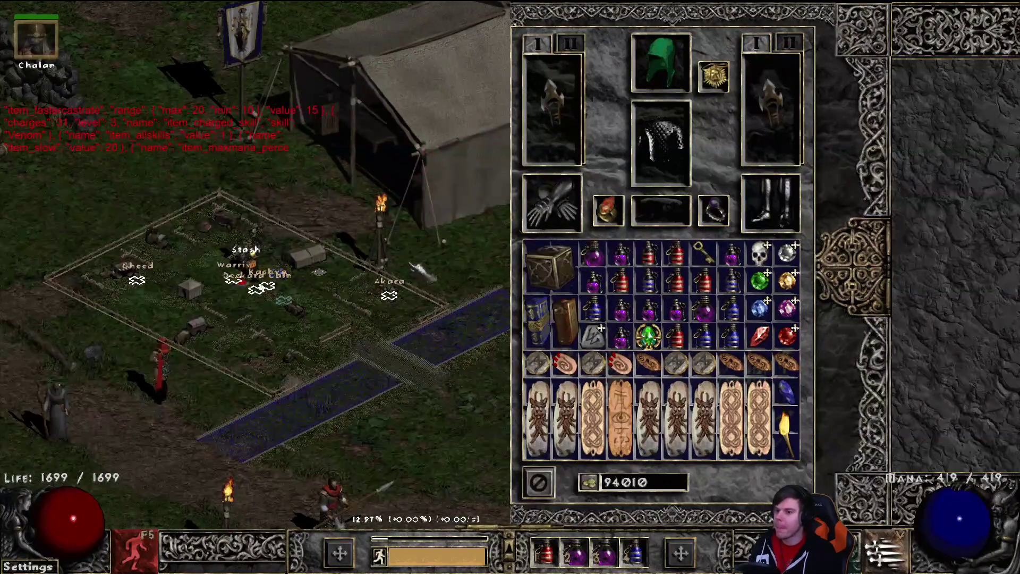
key(super)
key(alt+Tab)
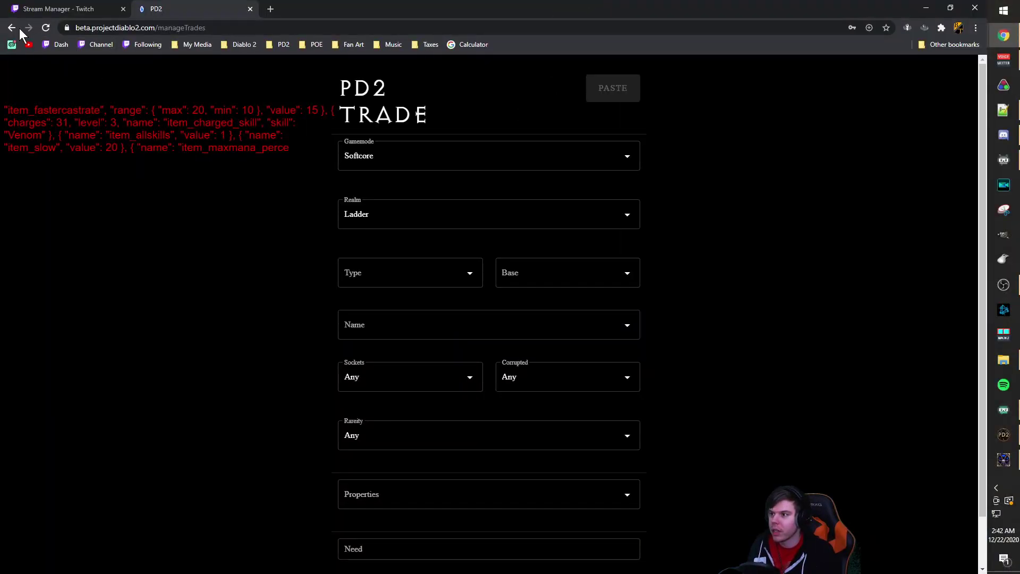
- Go back to the trade page, search without item filters and copy the trade message for the Kira's Guardian listing
click(12, 28)
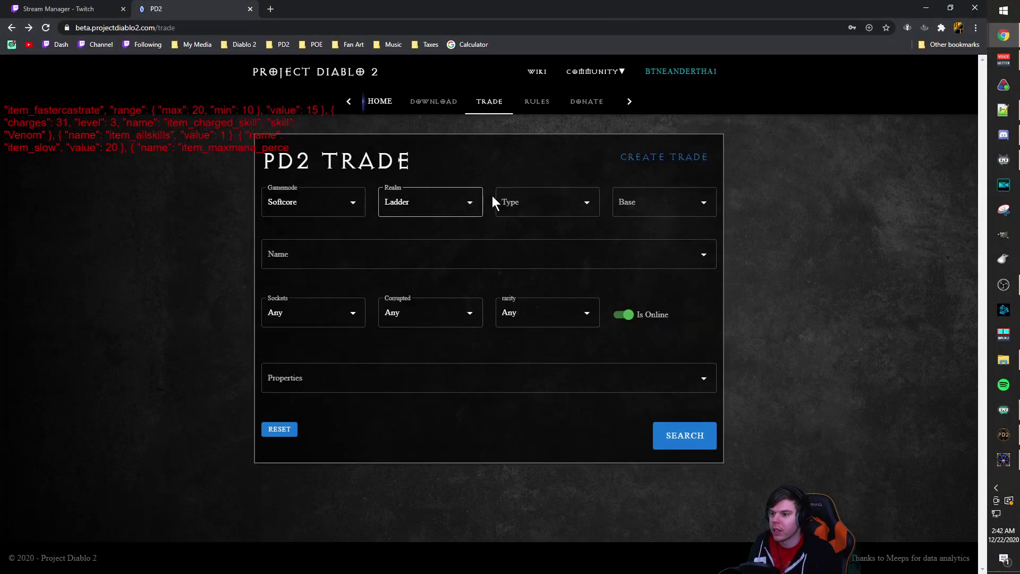
click(680, 426)
scroll(609, 423, down, 5)
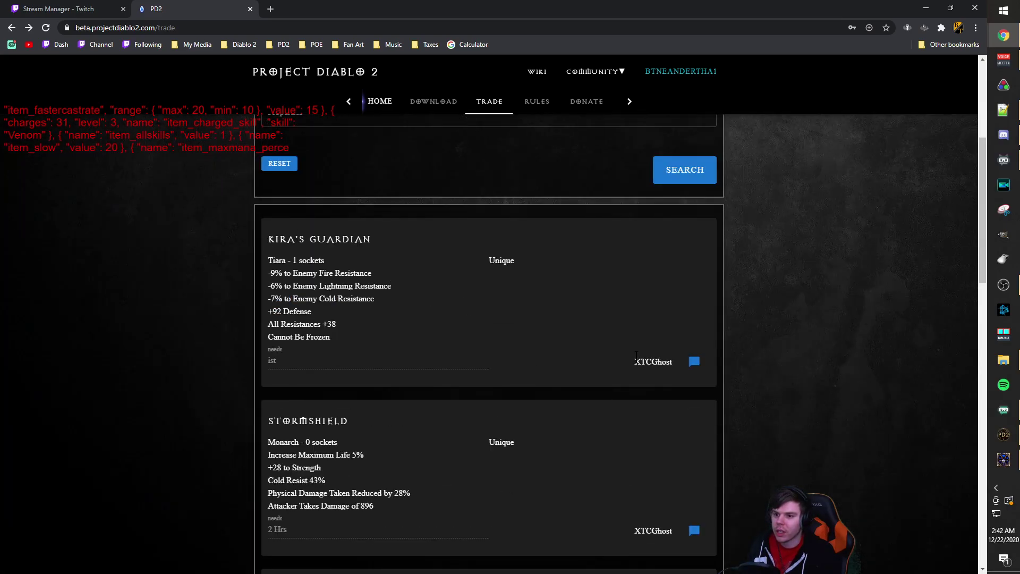
click(694, 363)
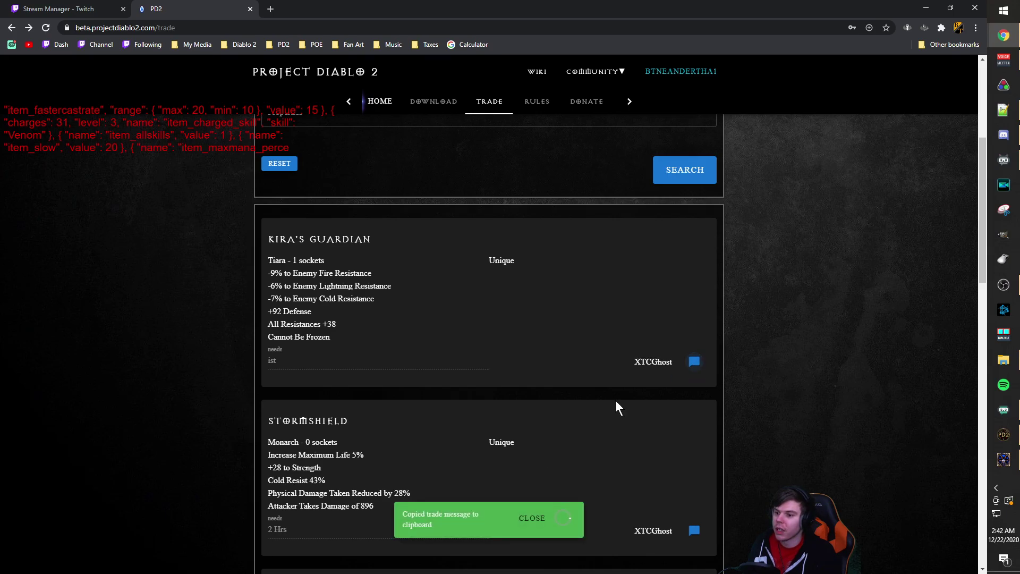
- Switch to the game and send the seller the copied whisper offering to purchase Kira's Guardian for ist
key(alt+Tab)
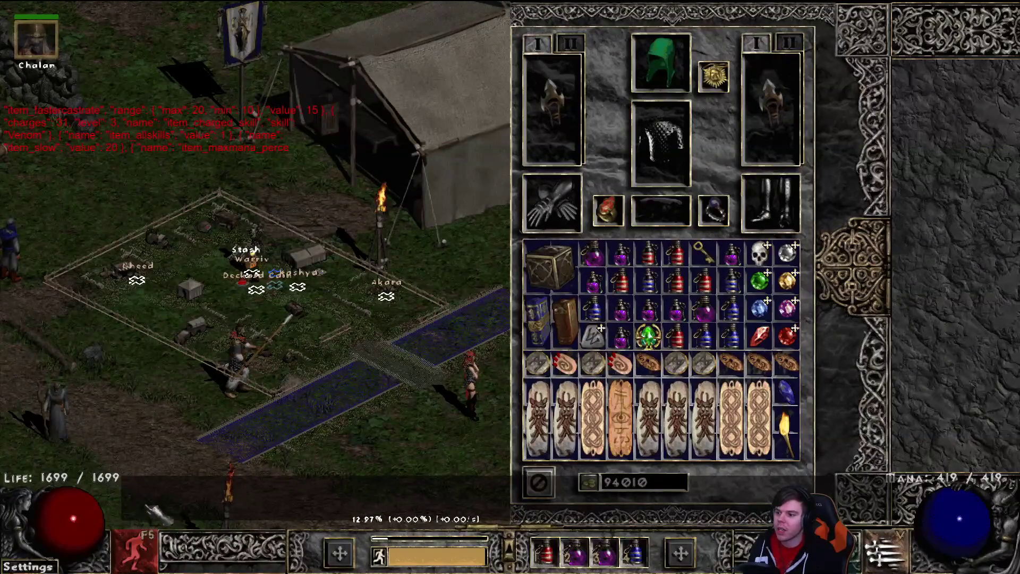
key(ctrl+v)
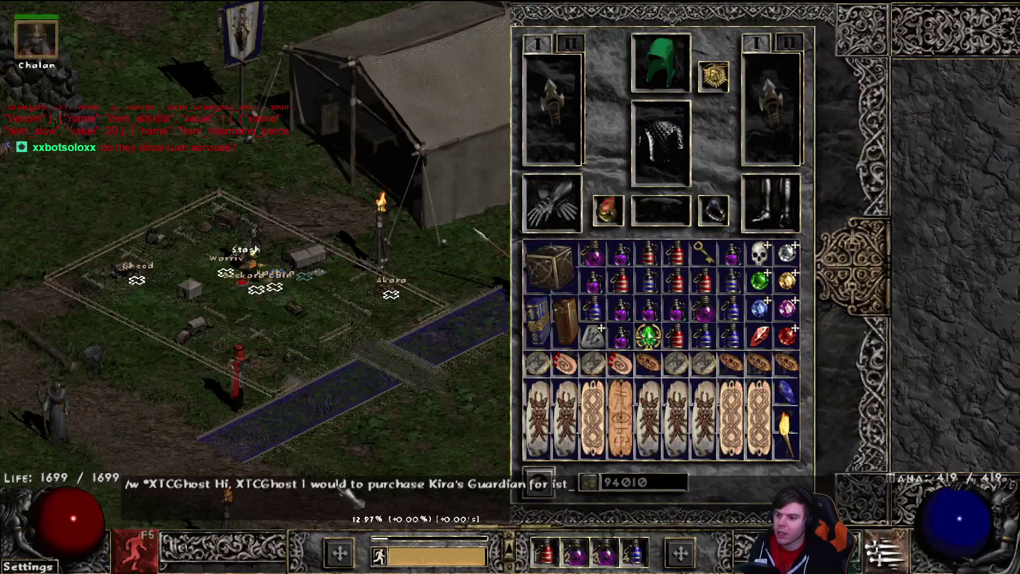
key(Return)
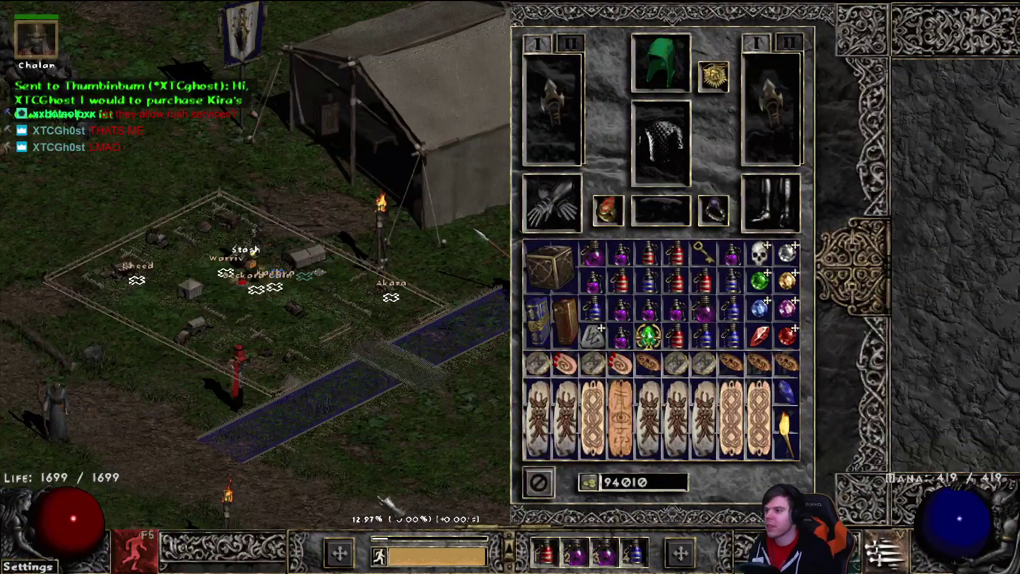
- Recall the whisper to the seller, shorten its text to "Hi, just a test" and send it
key(Return)
click(372, 498)
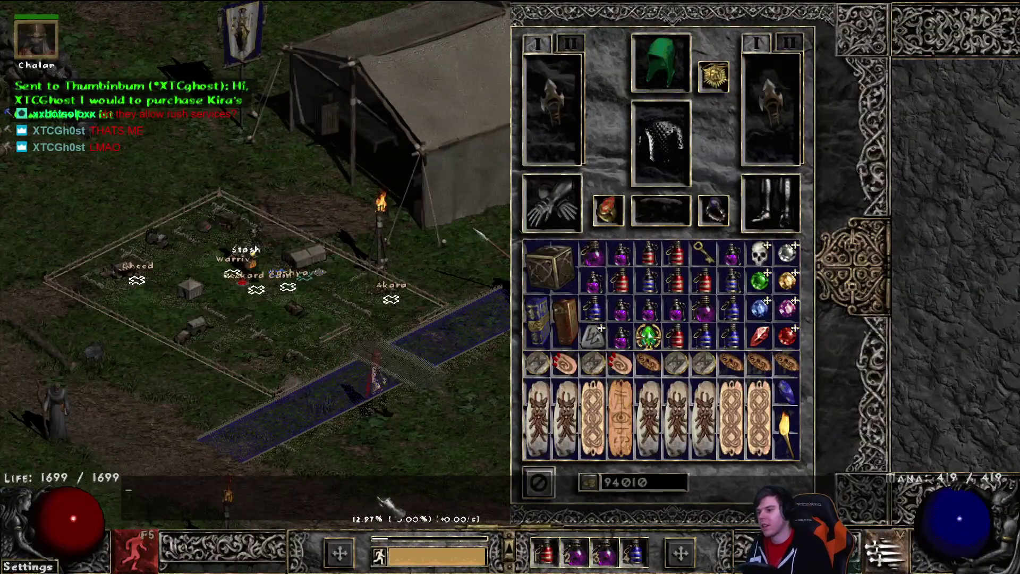
key(Up)
key(BackSpace)
key(BackSpace)
key(BackSpace)
key(BackSpace)
key(BackSpace)
key(BackSpace)
key(BackSpace)
key(BackSpace)
key(BackSpace)
key(BackSpace)
key(BackSpace)
key(BackSpace)
key(BackSpace)
key(BackSpace)
key(BackSpace)
key(BackSpace)
key(BackSpace)
key(BackSpace)
key(BackSpace)
key(BackSpace)
key(BackSpace)
key(BackSpace)
key(BackSpace)
key(BackSpace)
key(BackSpace)
key(BackSpace)
key(BackSpace)
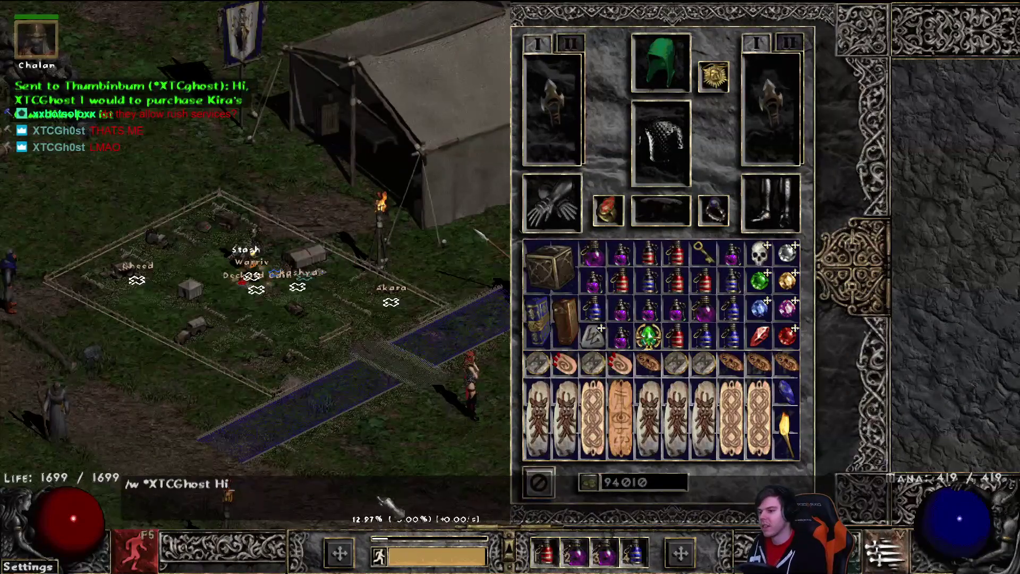
text(, just)
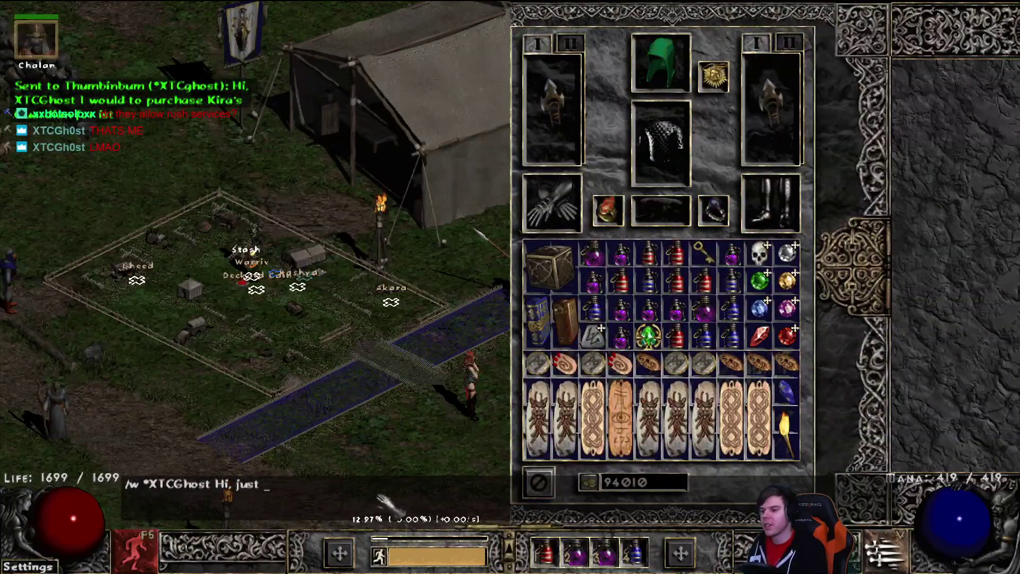
text( a test)
key(Return)
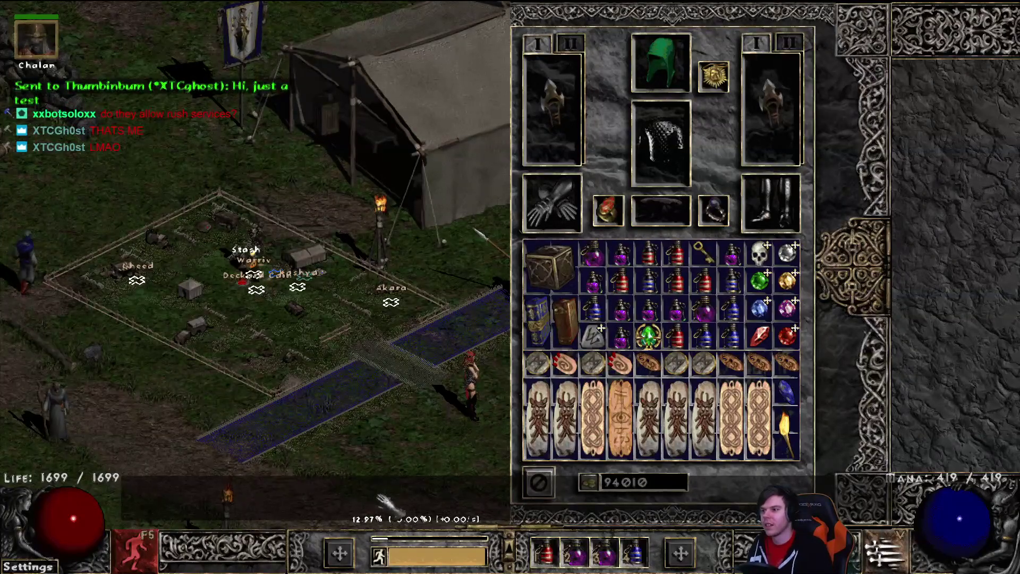
click(382, 500)
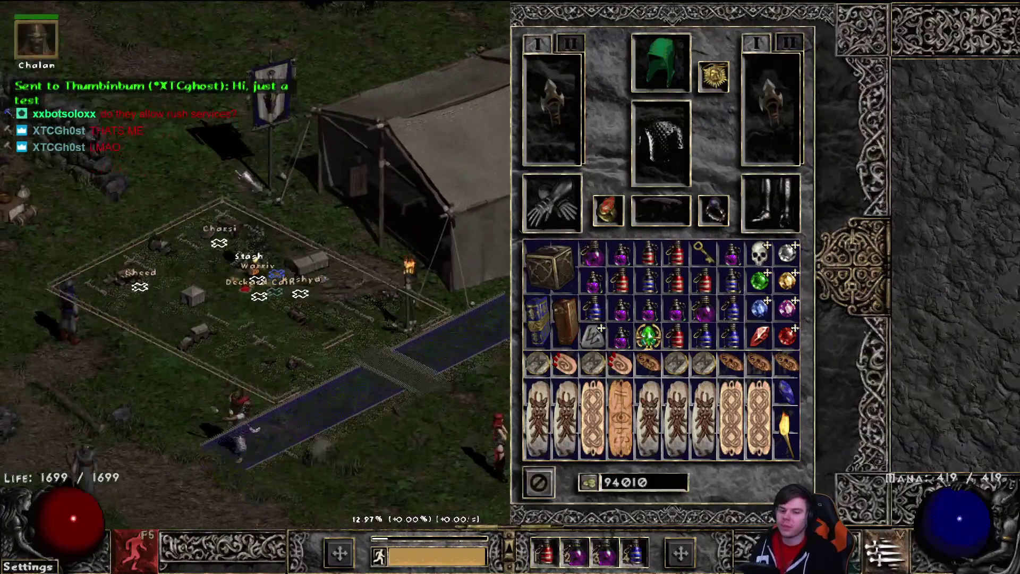
key(i)
click(562, 325)
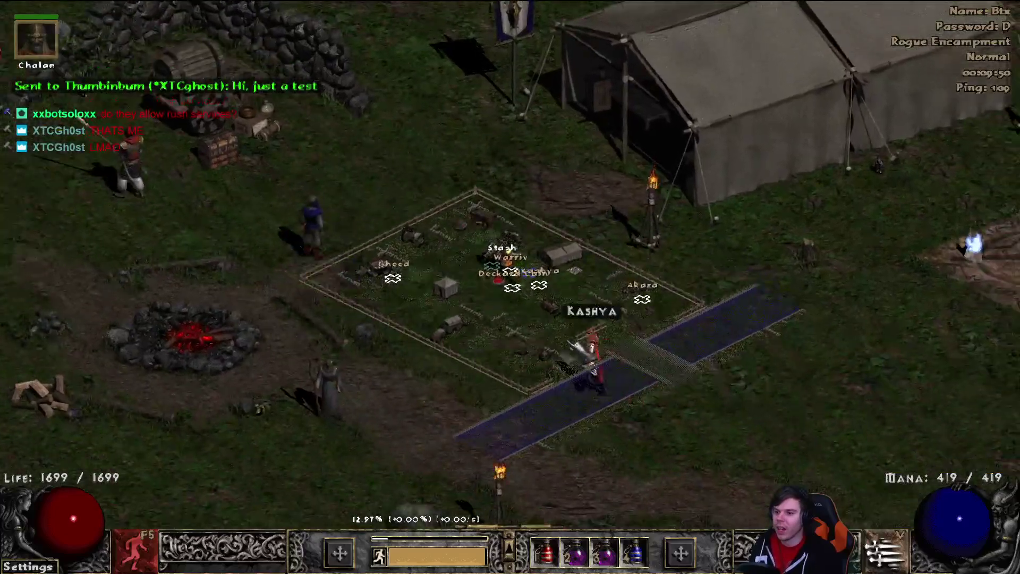
key(m)
key(m)
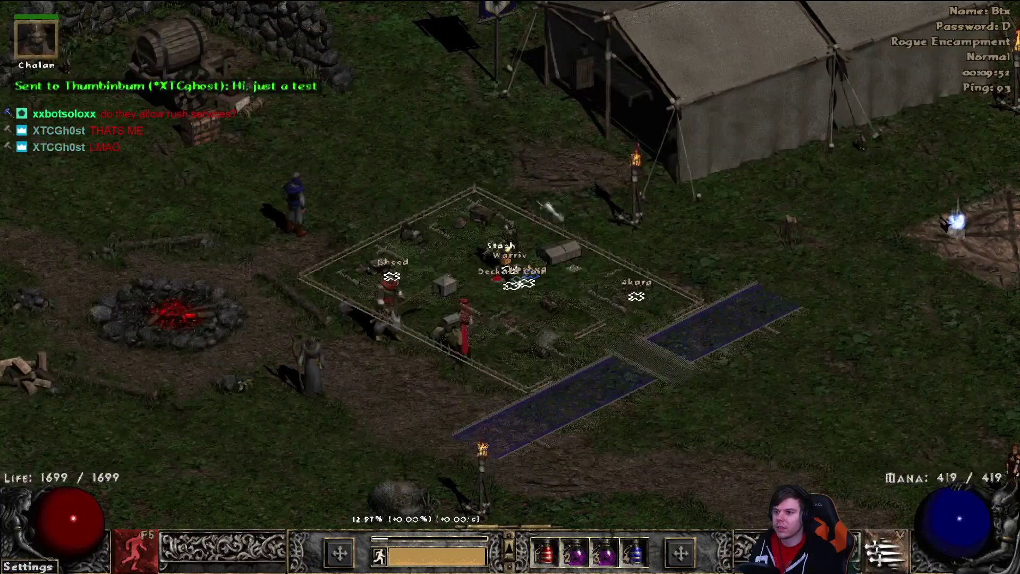
key(Return)
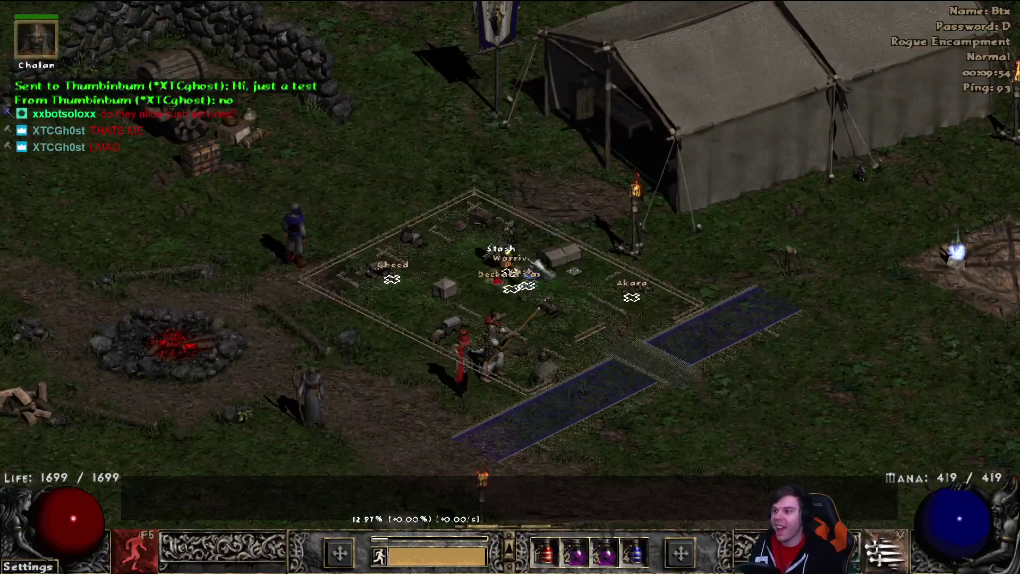
key(Up)
key(BackSpace)
key(BackSpace)
key(BackSpace)
key(BackSpace)
key(BackSpace)
key(BackSpace)
key(BackSpace)
key(BackSpace)
key(BackSpace)
key(BackSpace)
key(BackSpace)
key(BackSpace)
key(BackSpace)
key(BackSpace)
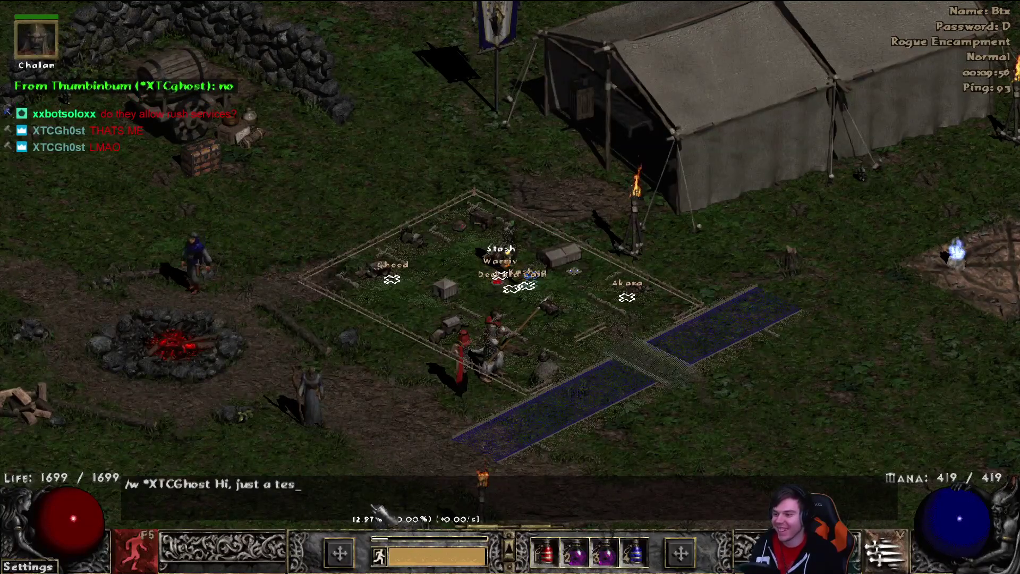
text(i, XTCGhost I would to purchase Kira's Guardian for ist)
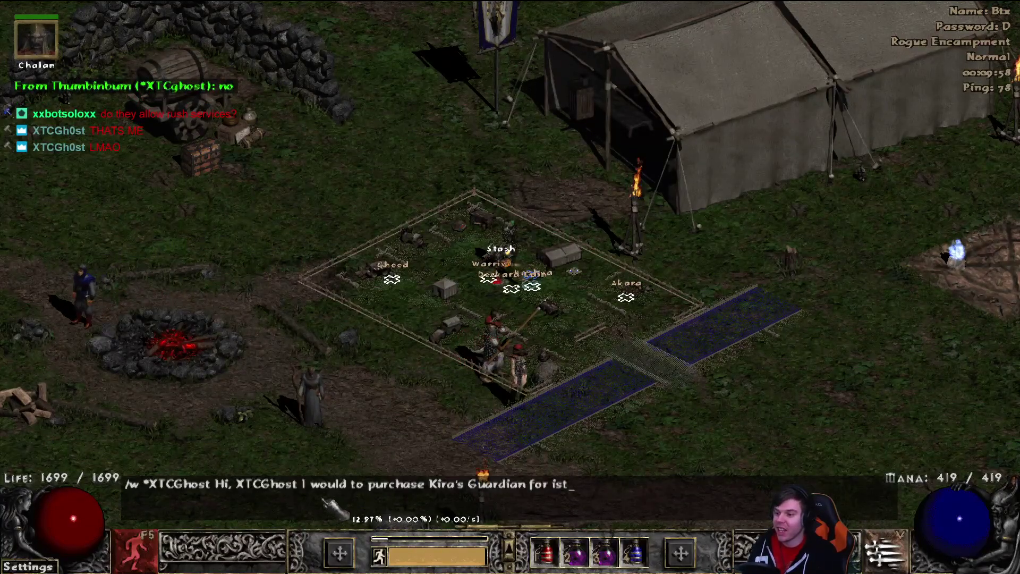
key(ctrl+v)
key(ctrl+v)
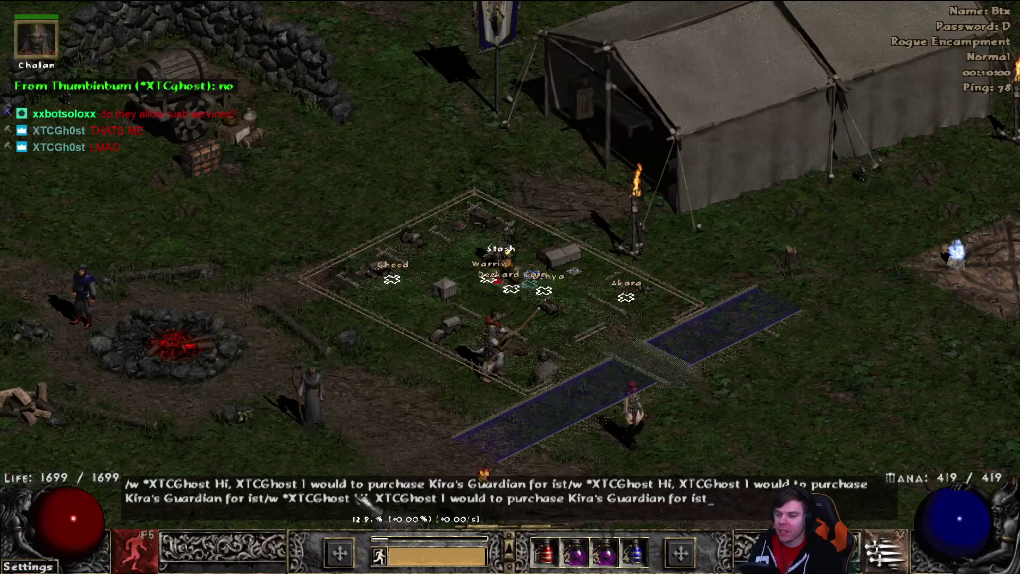
key(Escape)
- Switch to the browser, open the account's trade management page and start a new trade
click(495, 171)
key(super)
key(alt+Tab)
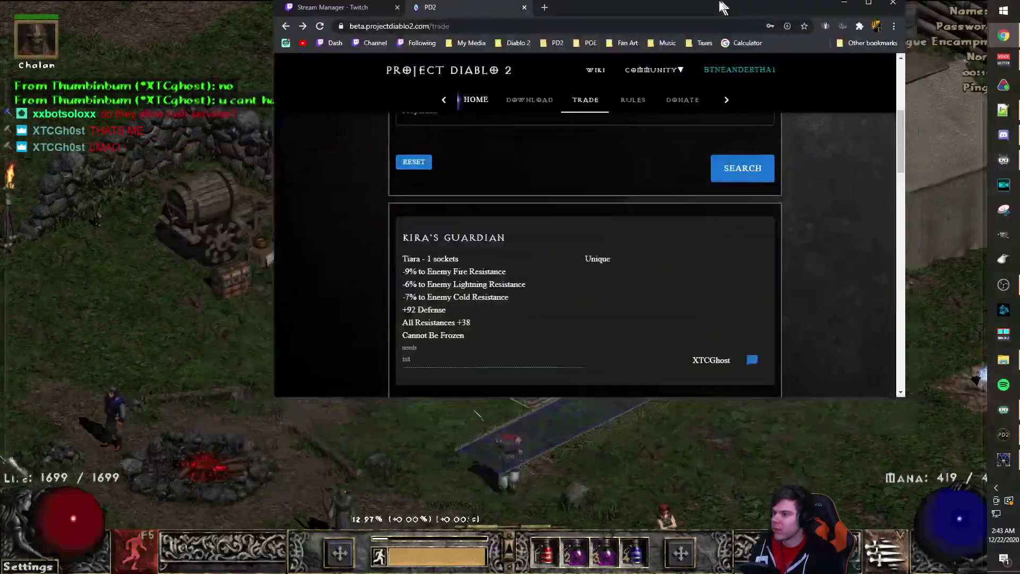
scroll(441, 279, up, 5)
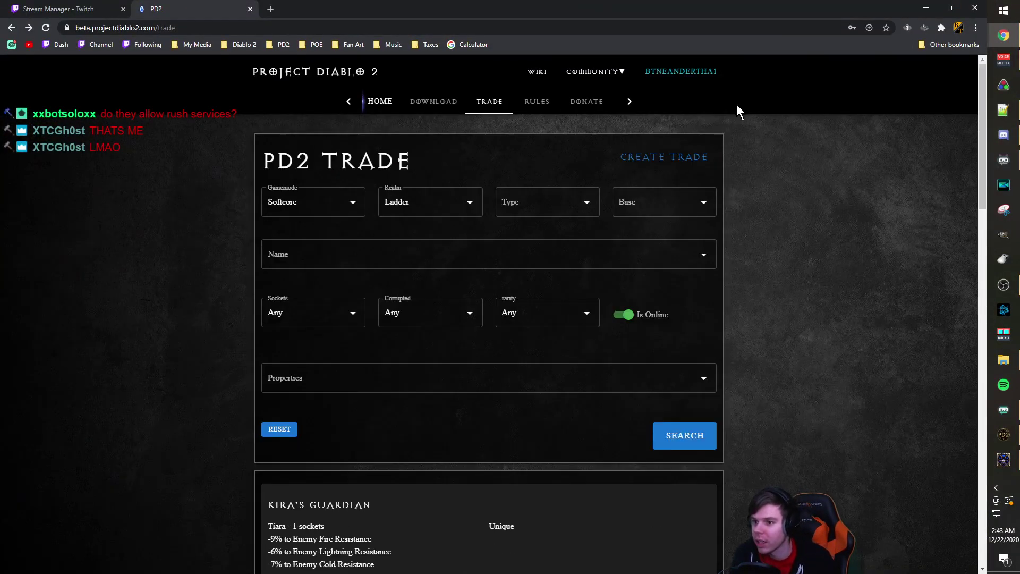
click(709, 78)
click(683, 119)
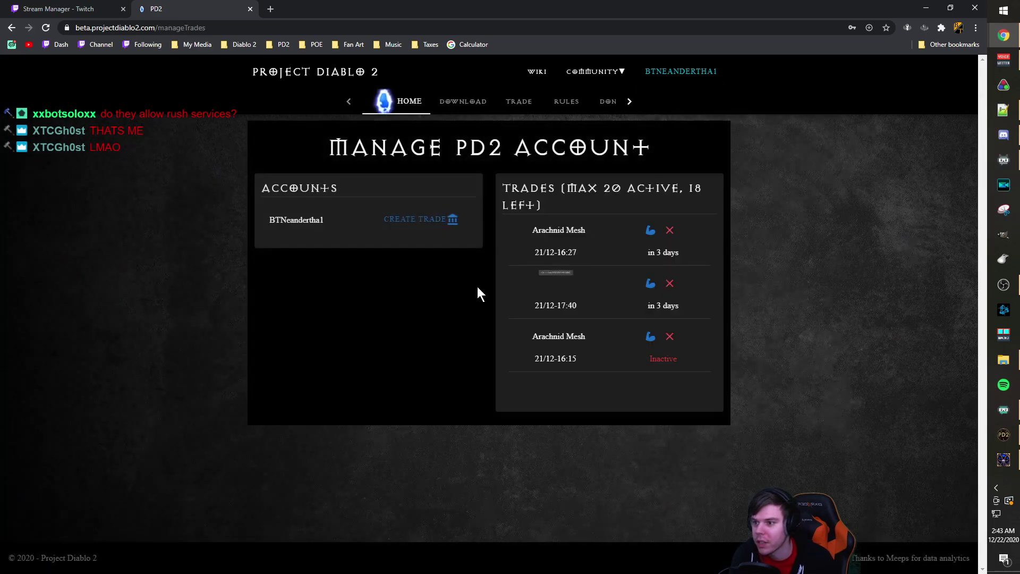
click(391, 226)
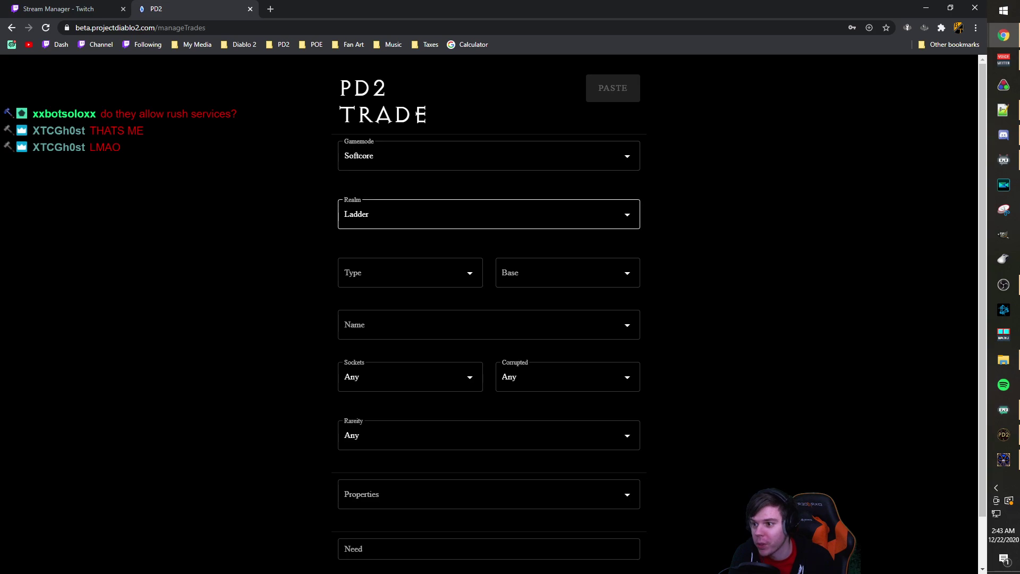
- Review the Realm, Gamemode and Type options in the new trade form
click(478, 214)
click(478, 156)
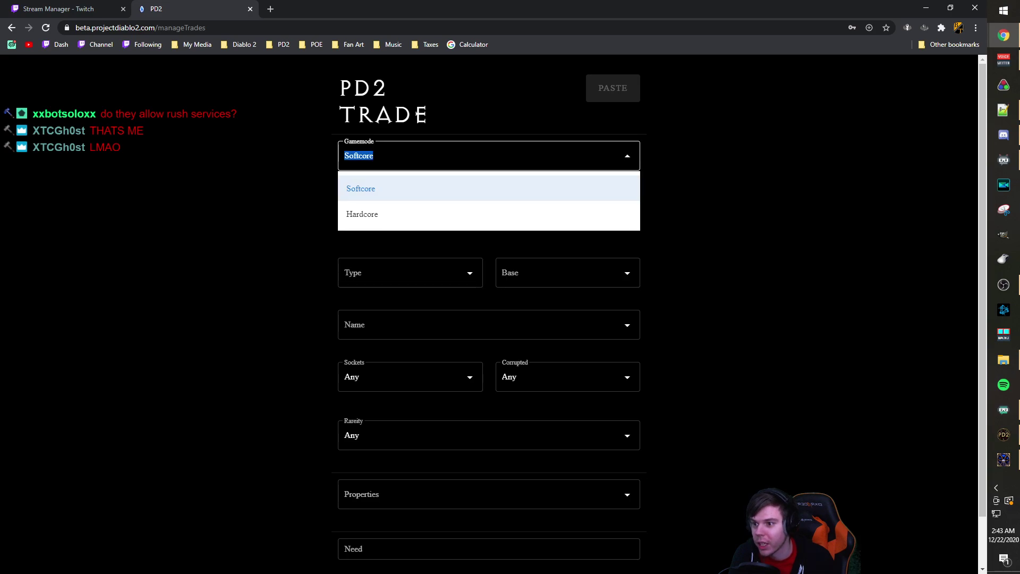
key(Escape)
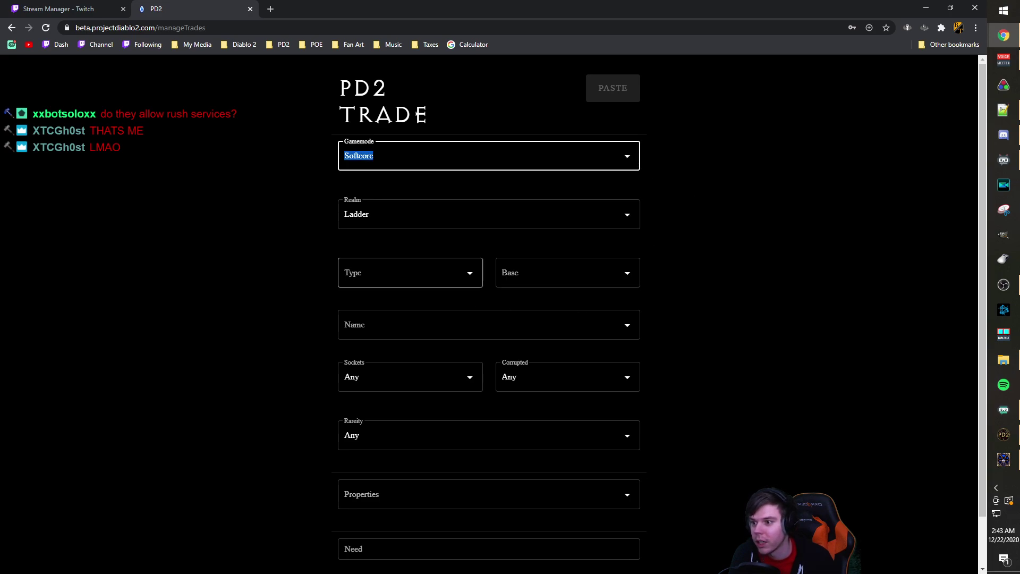
click(409, 273)
scroll(401, 412, down, 6)
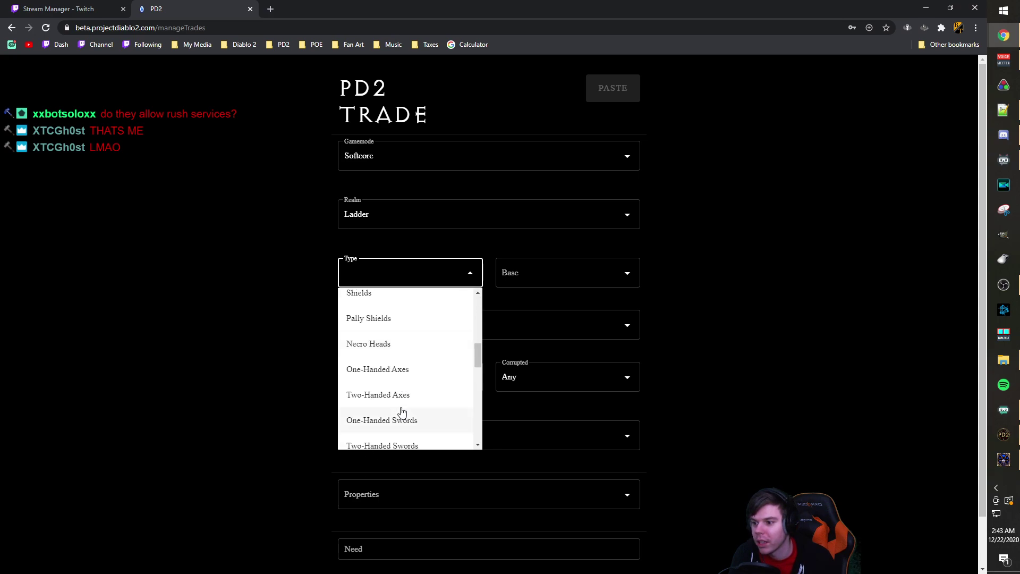
scroll(401, 413, up, 5)
- Switch to the game, open the private stash and copy the Grand Charm of Vita's item data
key(alt+Tab)
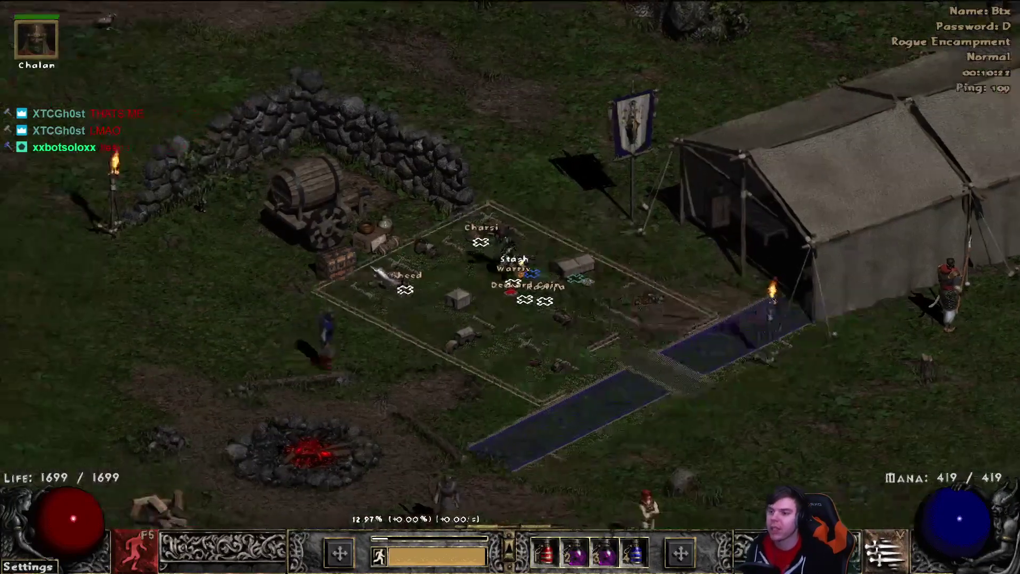
click(335, 259)
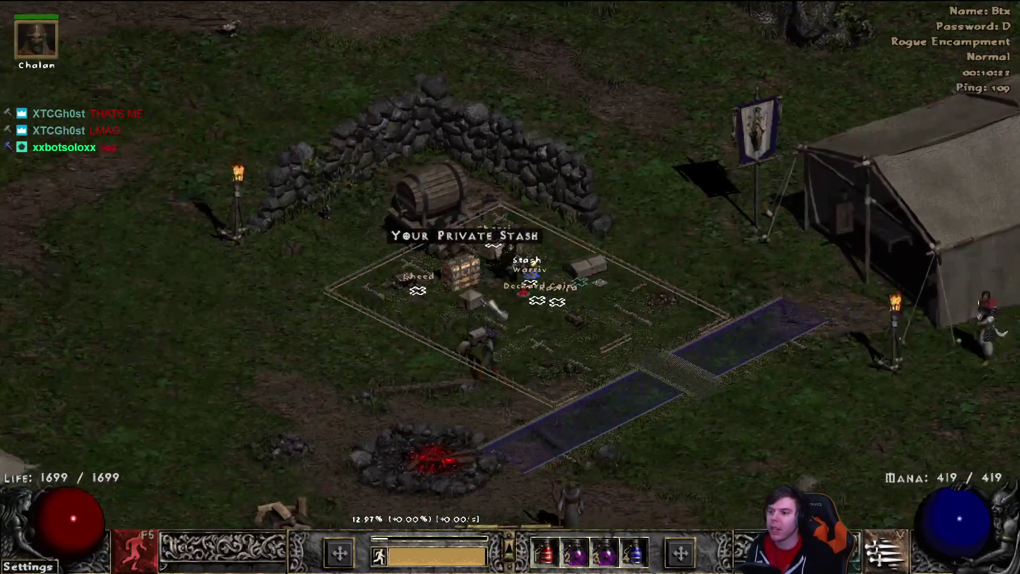
mouse_move(485, 311)
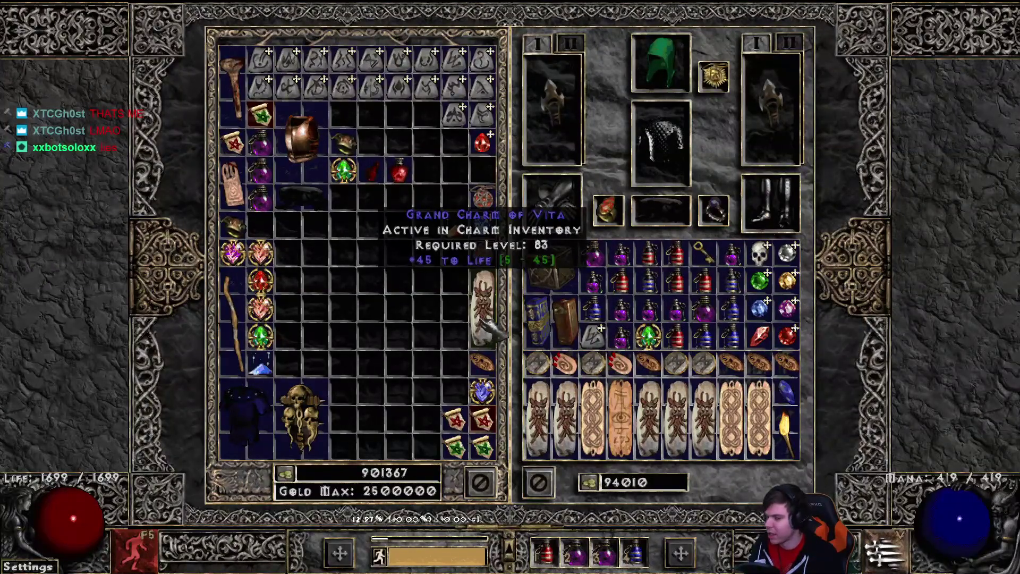
key(ctrl+c)
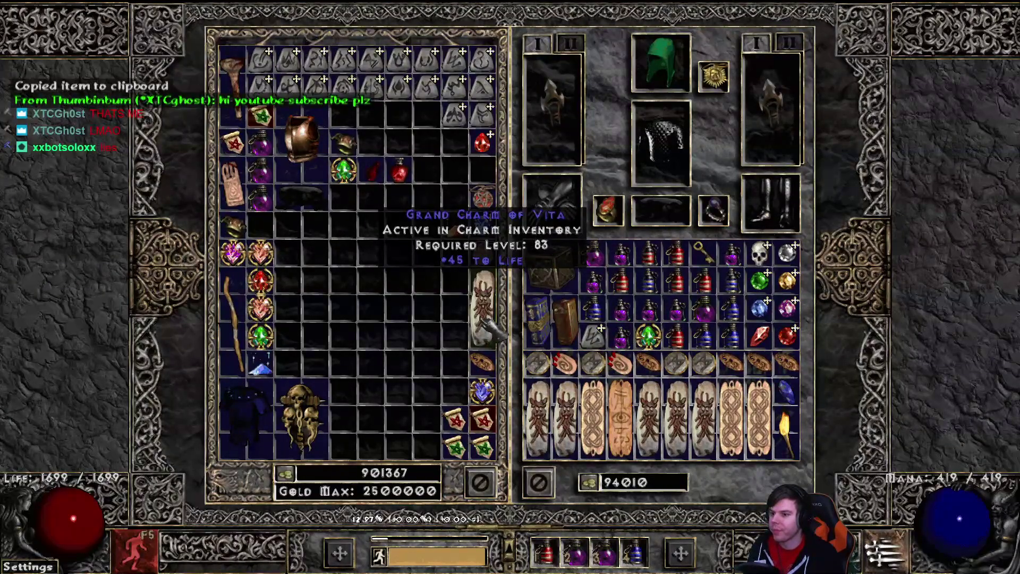
- Return to the trade form in the browser and set the type to Charms and the base to Grand Charm
key(super)
key(alt+Tab)
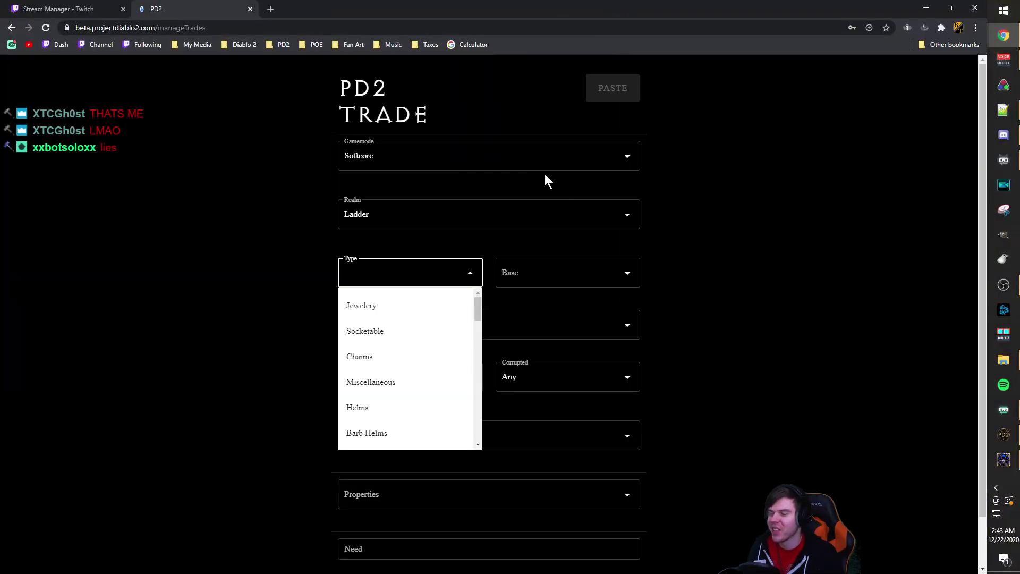
click(652, 258)
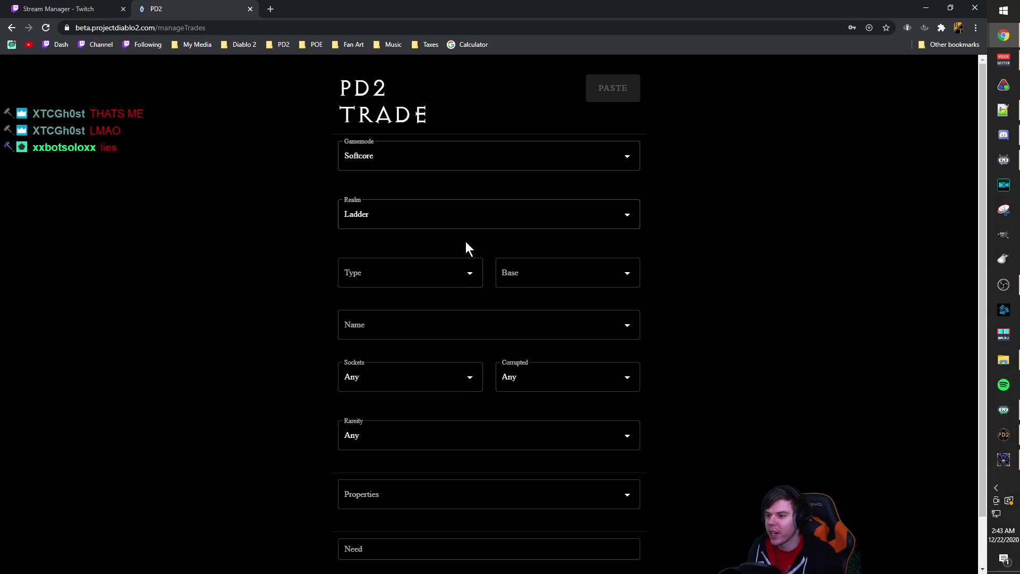
click(441, 273)
click(378, 357)
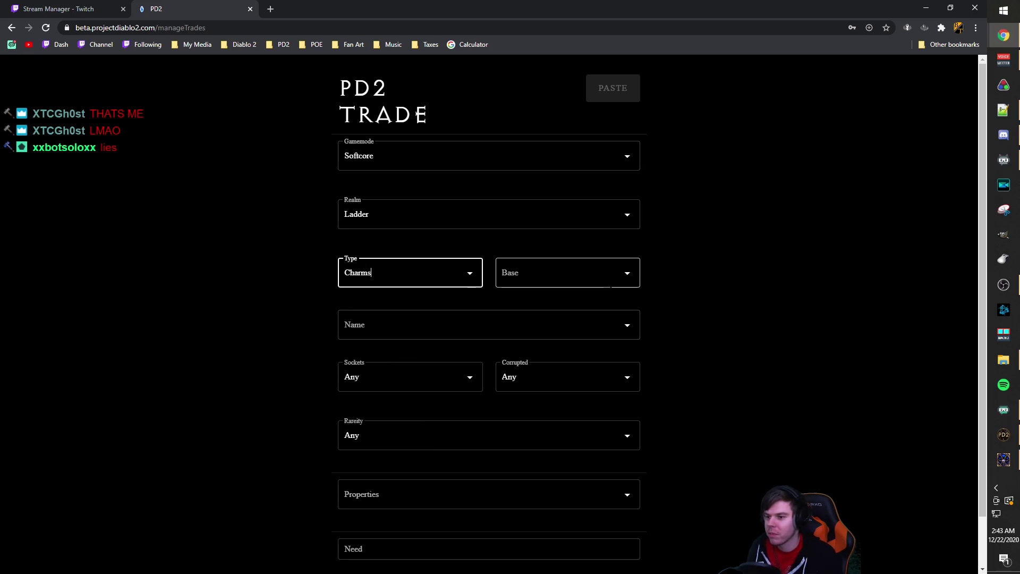
click(537, 355)
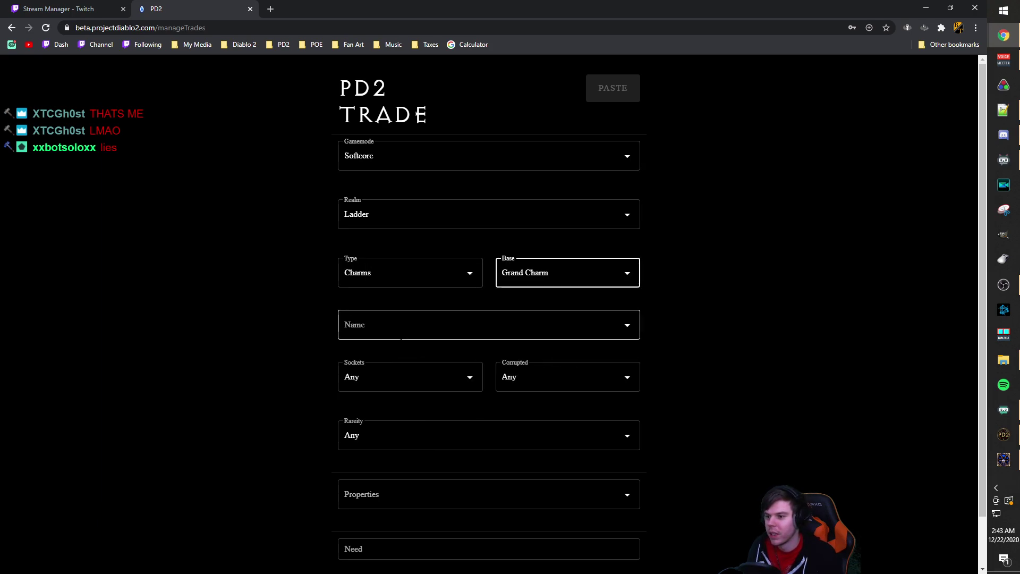
- Add the "+{X} to Life" property to the Grand Charm trade and set its value to 45
scroll(689, 410, down, 1)
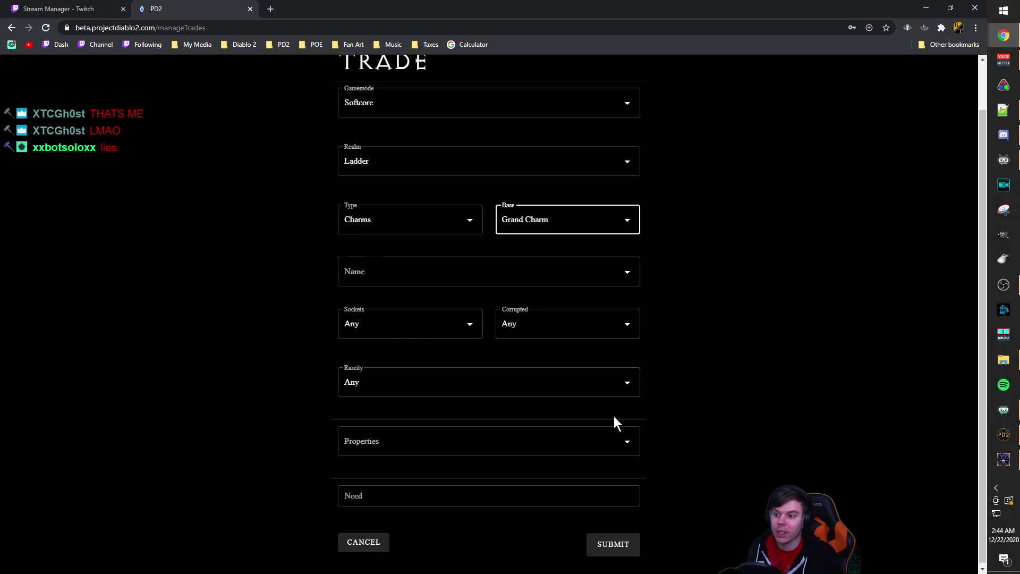
click(611, 440)
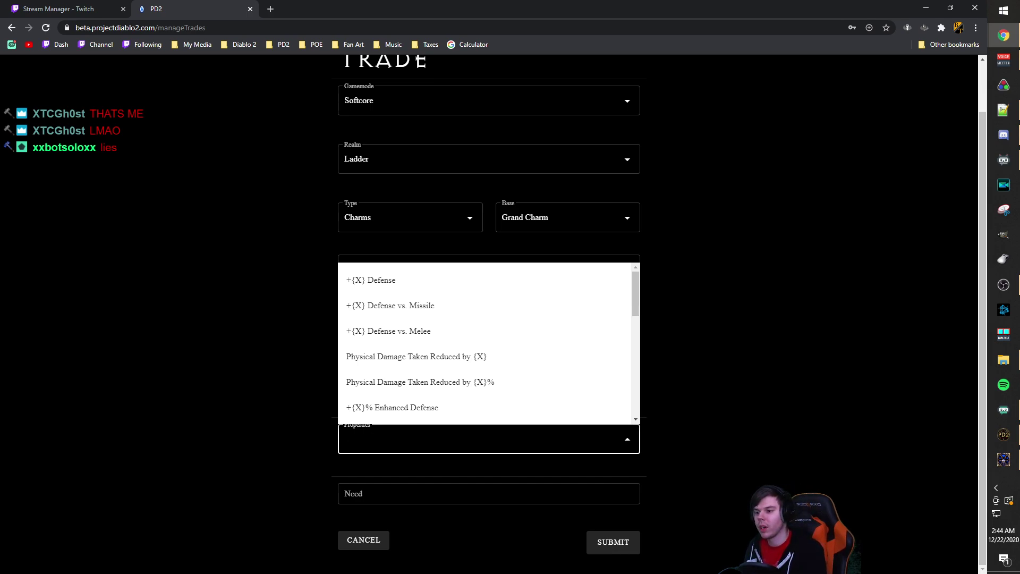
text(life)
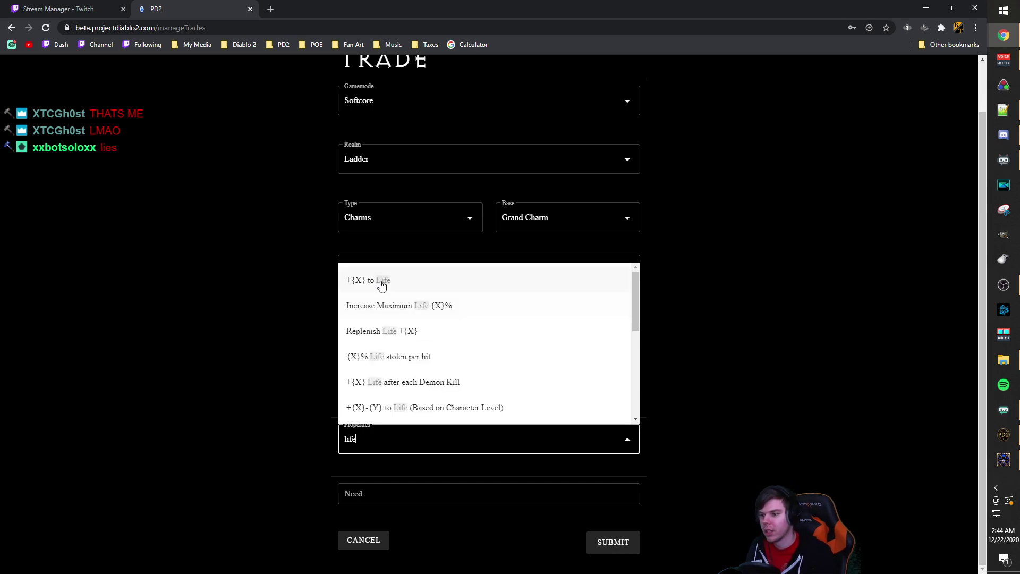
click(381, 285)
scroll(611, 415, down, 1)
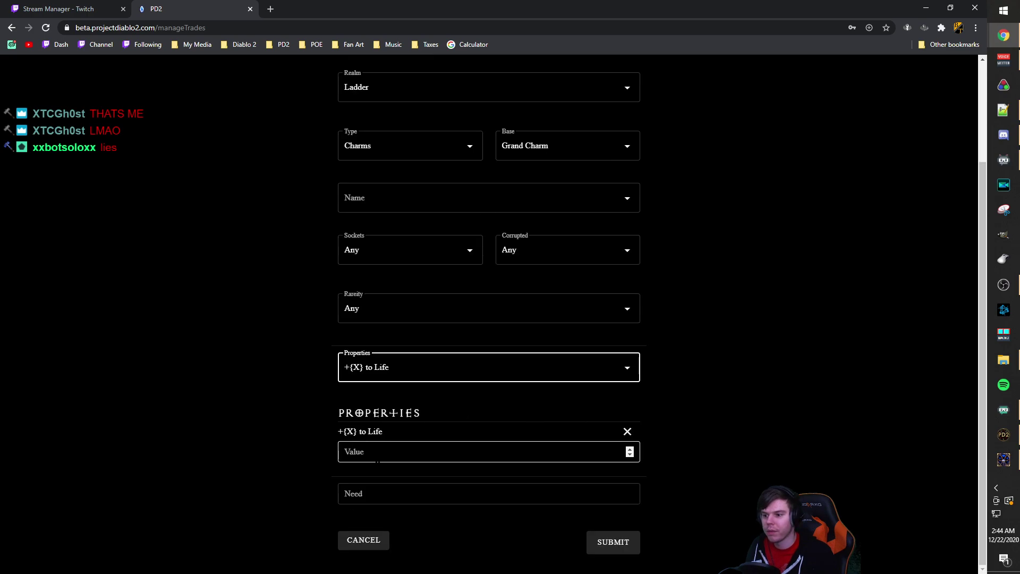
click(378, 460)
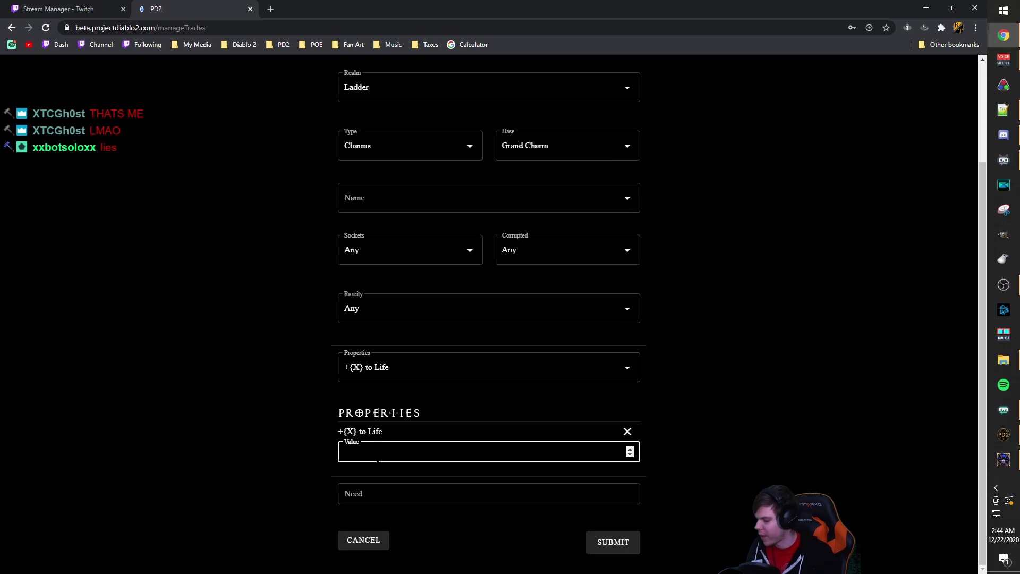
text(45)
key(Tab)
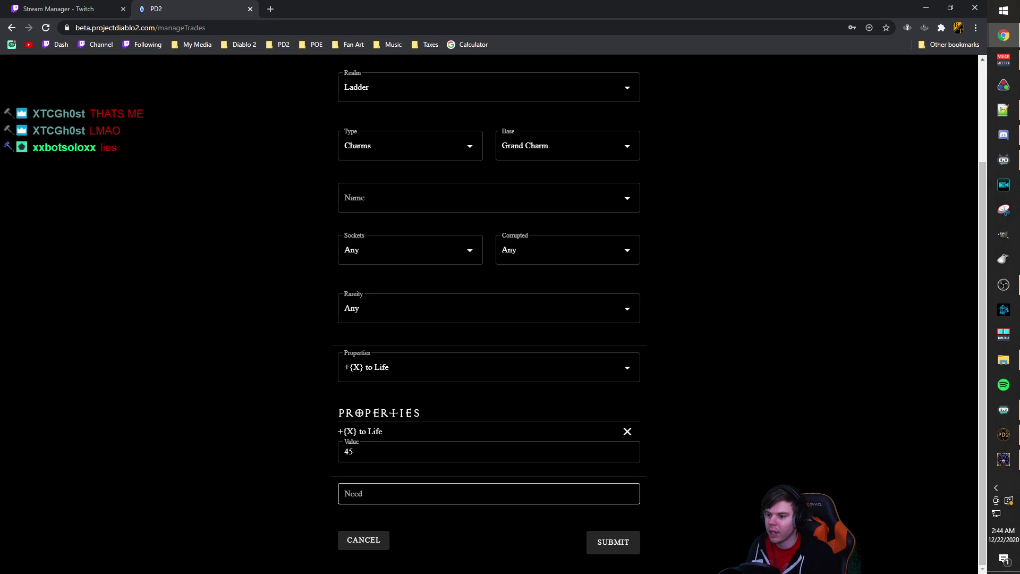
- Enter WSS as the needed payment for the Grand Charm and submit the trade
click(350, 494)
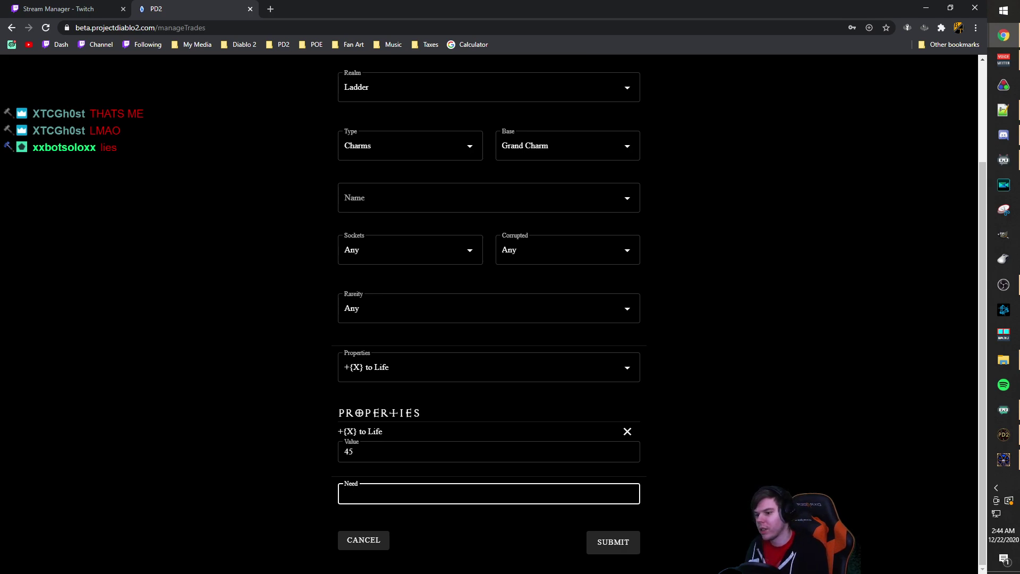
text(WSS)
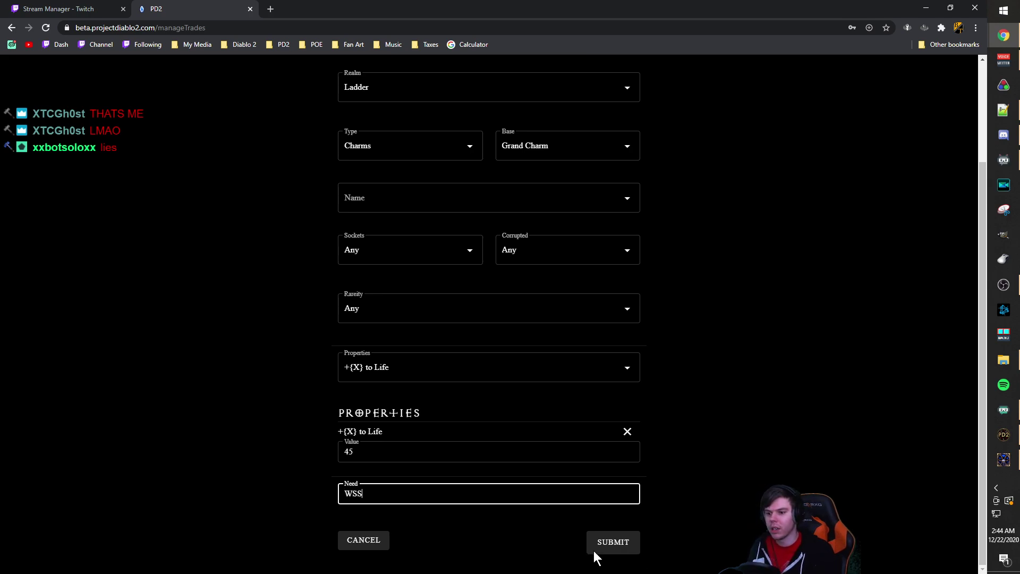
click(616, 552)
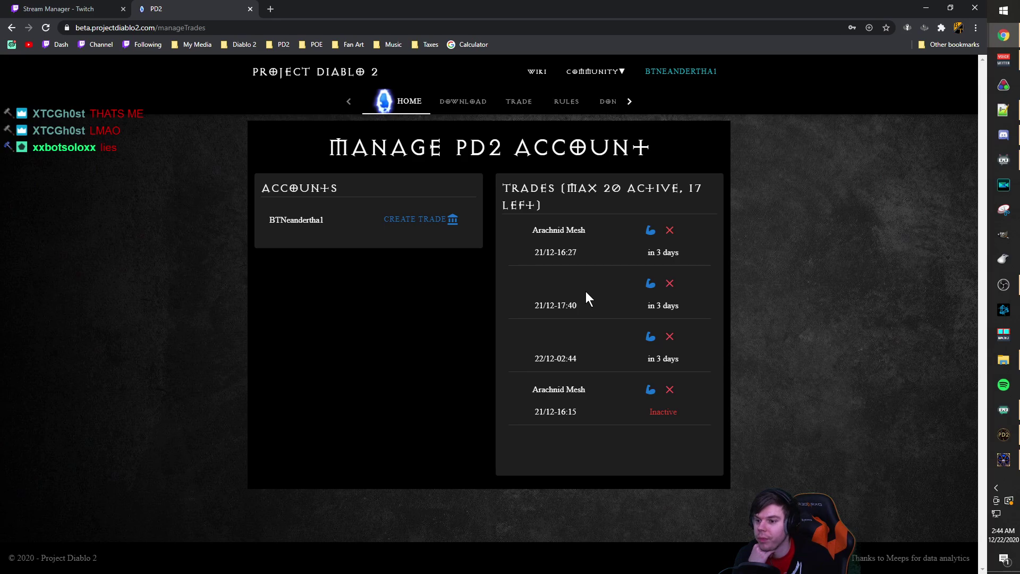
- Start another new trade and set both its type and base to Boots
click(438, 222)
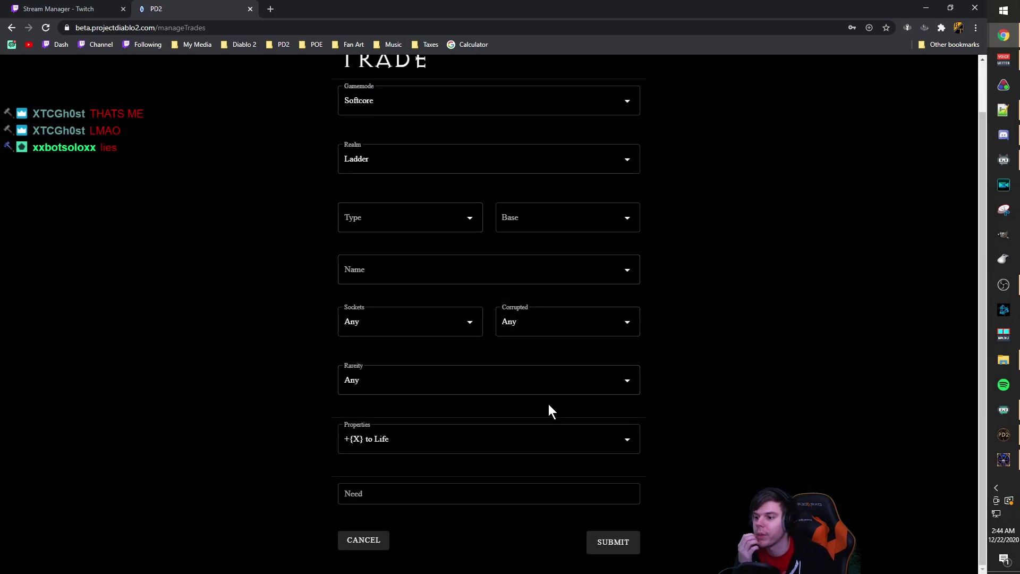
scroll(548, 404, up, 1)
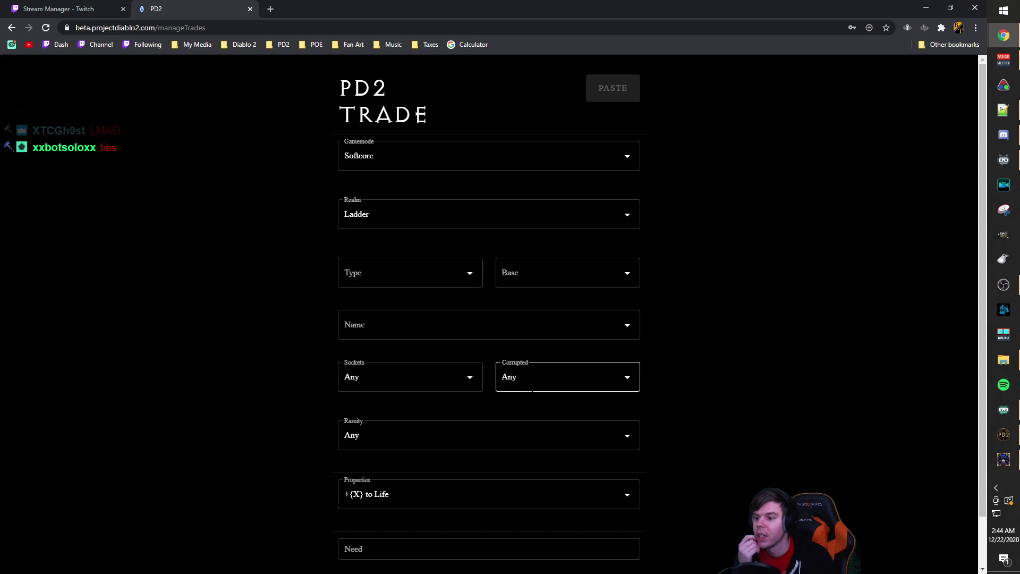
scroll(527, 411, down, 1)
scroll(526, 410, up, 1)
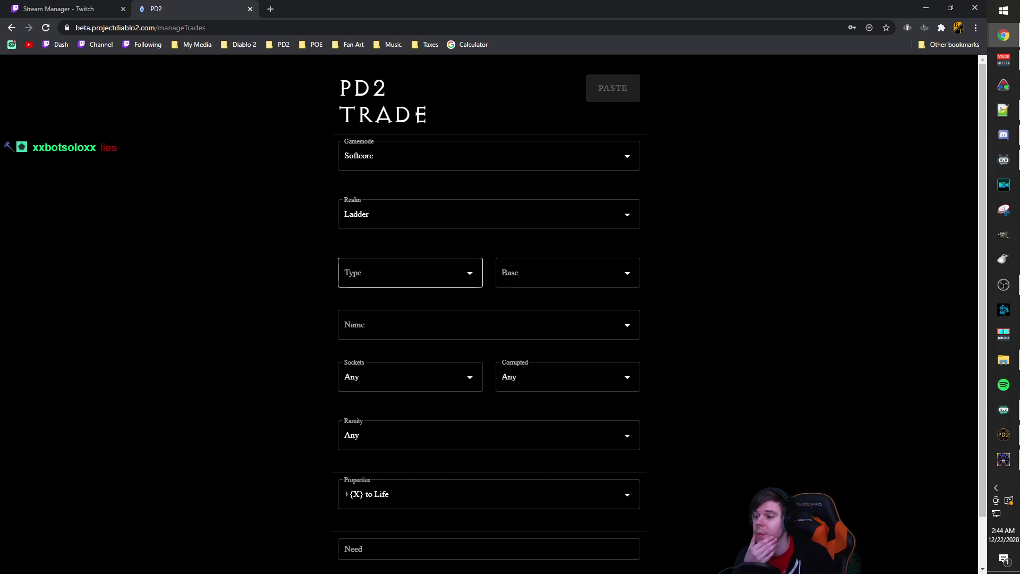
click(420, 274)
scroll(423, 356, down, 3)
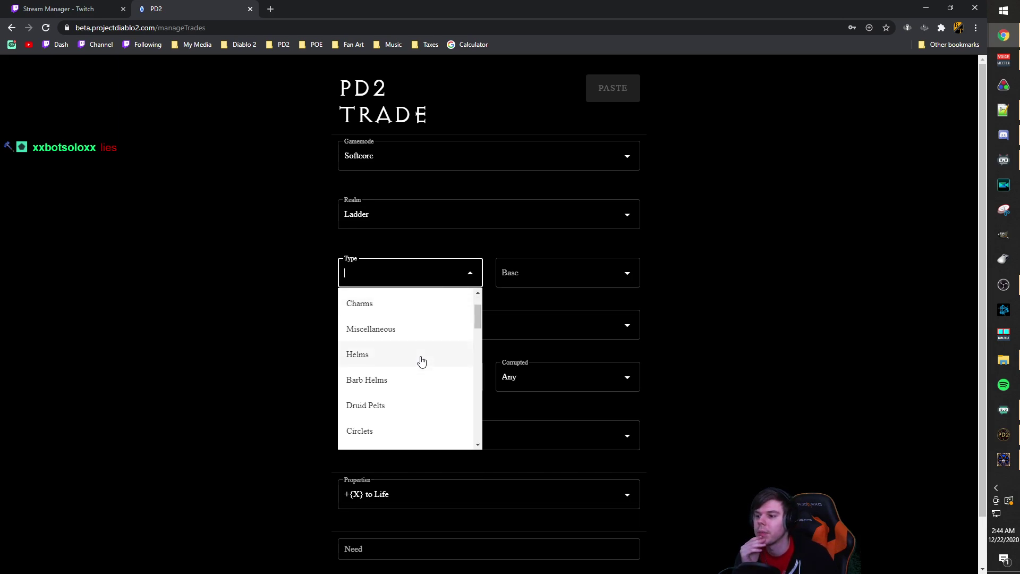
scroll(419, 363, down, 2)
scroll(413, 365, up, 1)
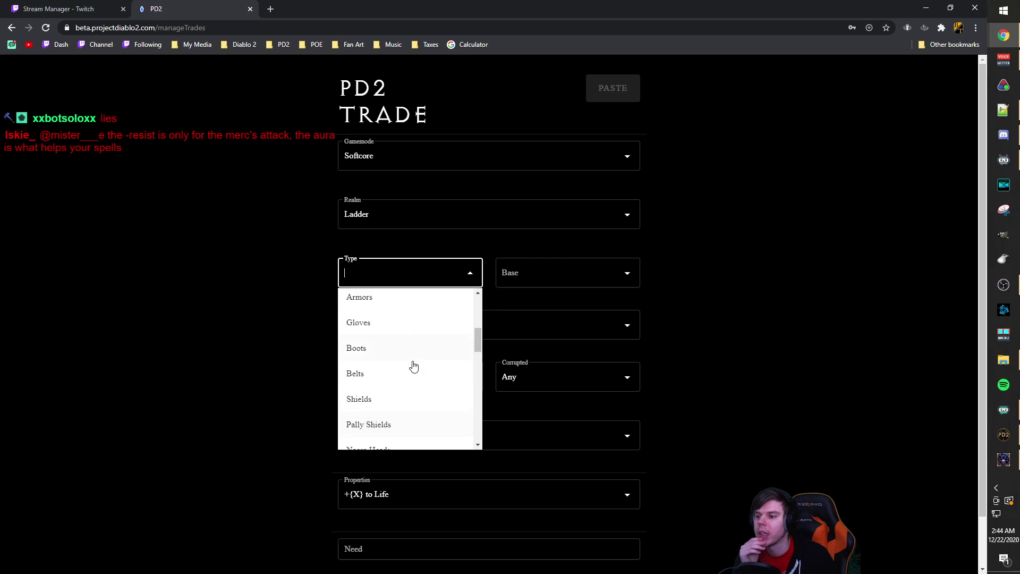
click(390, 353)
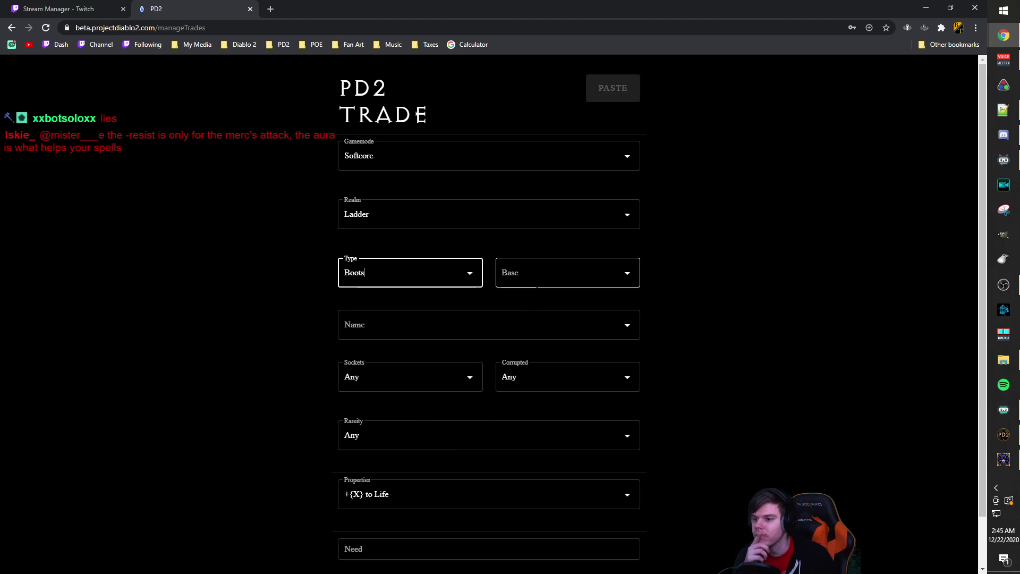
click(538, 285)
click(540, 315)
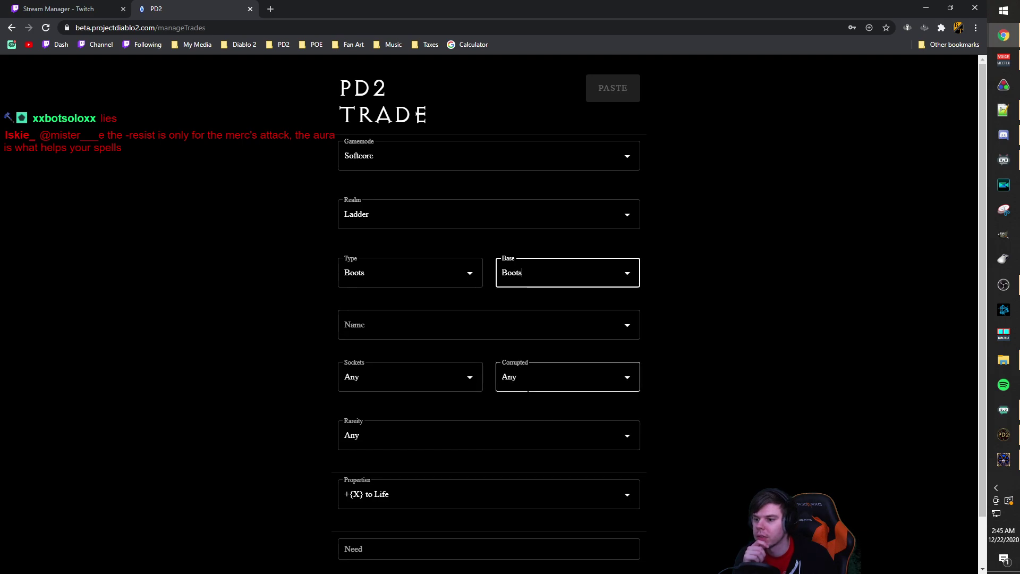
- Set the rarity of the boots trade to Rare
scroll(408, 353, down, 1)
click(409, 378)
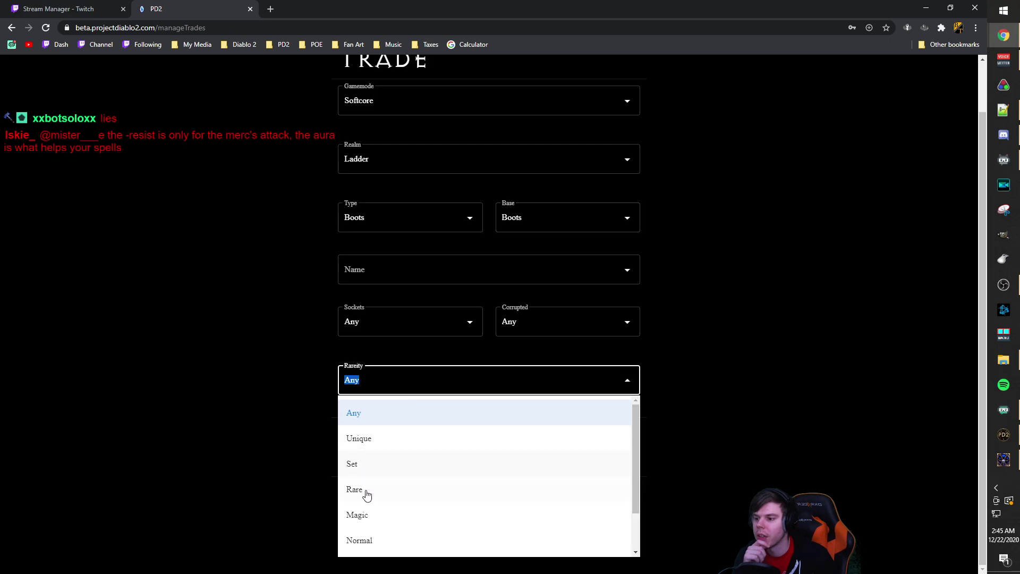
click(355, 490)
- Add the "Fire Resist {X}%" property to the boots trade and set its value to 30
click(628, 439)
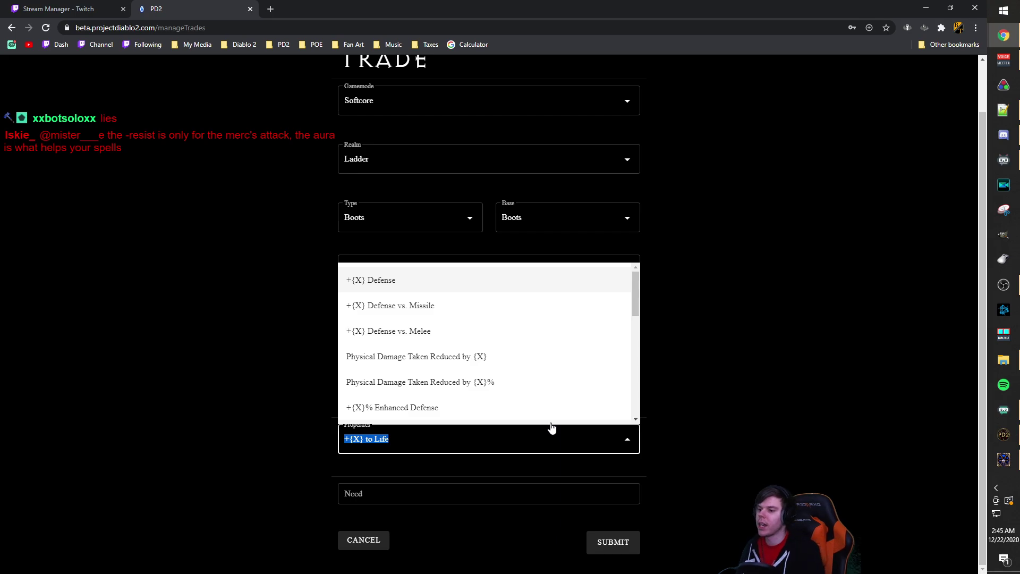
text(fire)
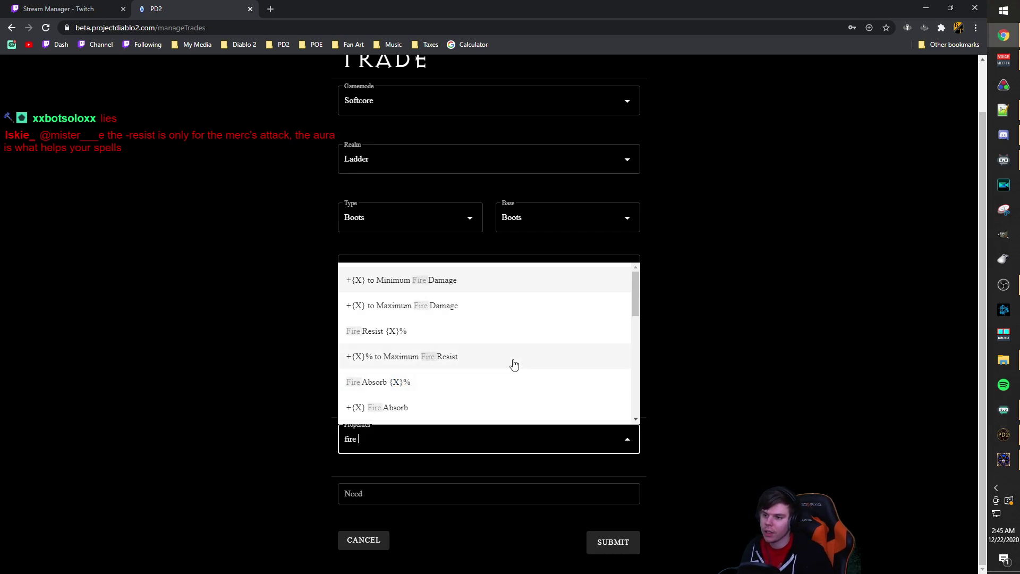
text( re)
click(381, 309)
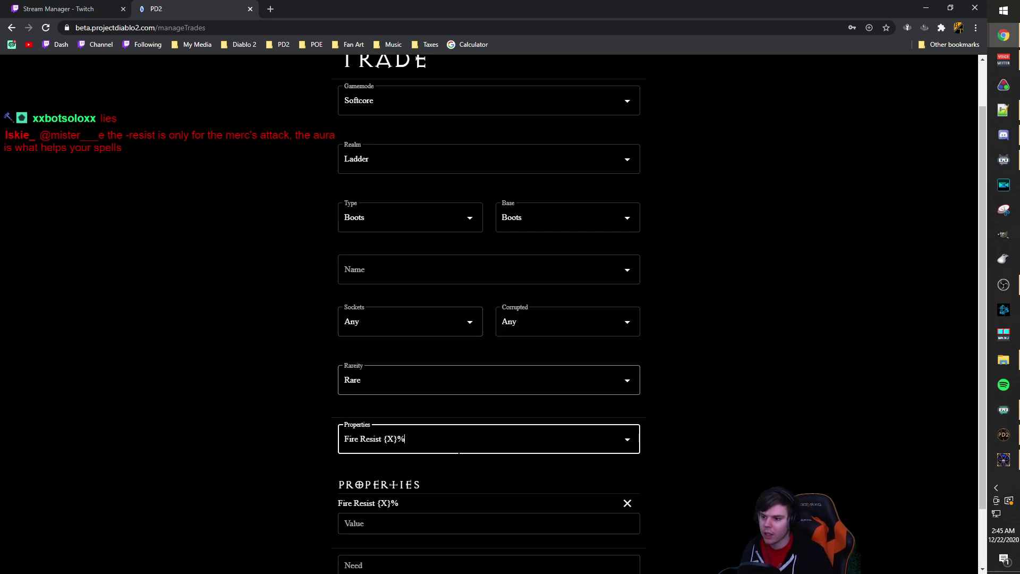
click(419, 505)
scroll(419, 505, down, 1)
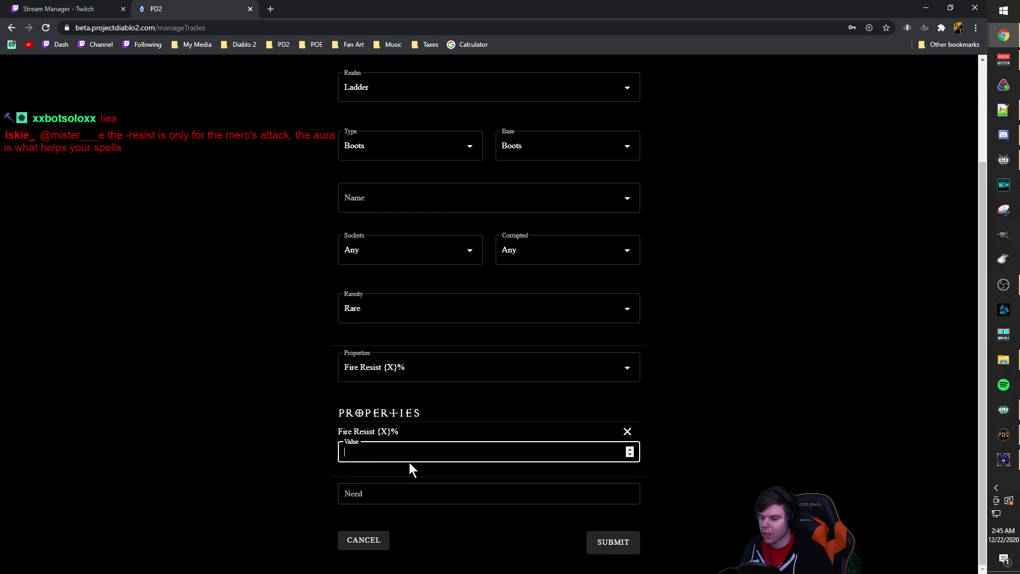
text(30)
click(654, 478)
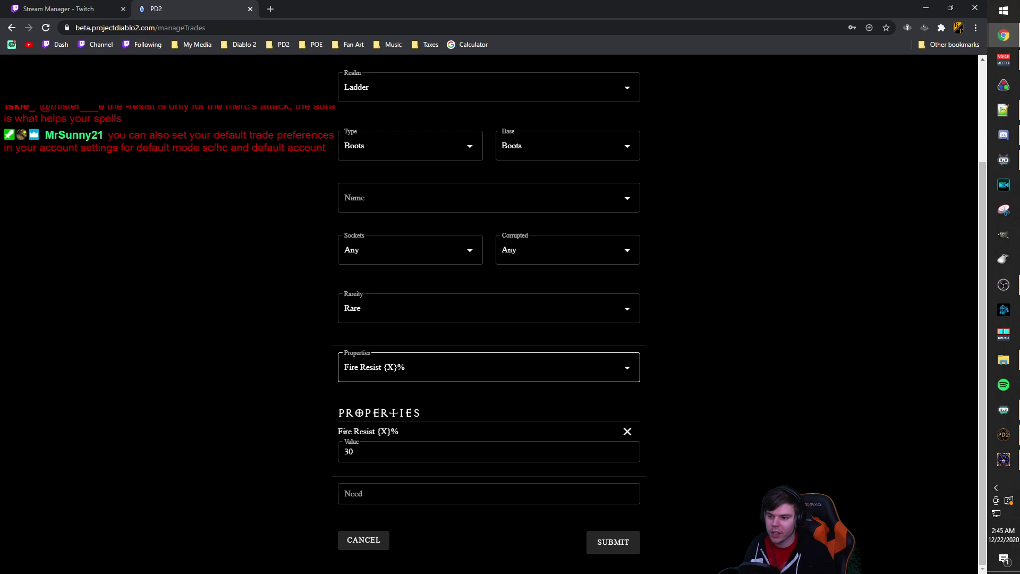
- Add the "Lightning Resist {X}%" property to the boots trade and set its value to 30
click(404, 367)
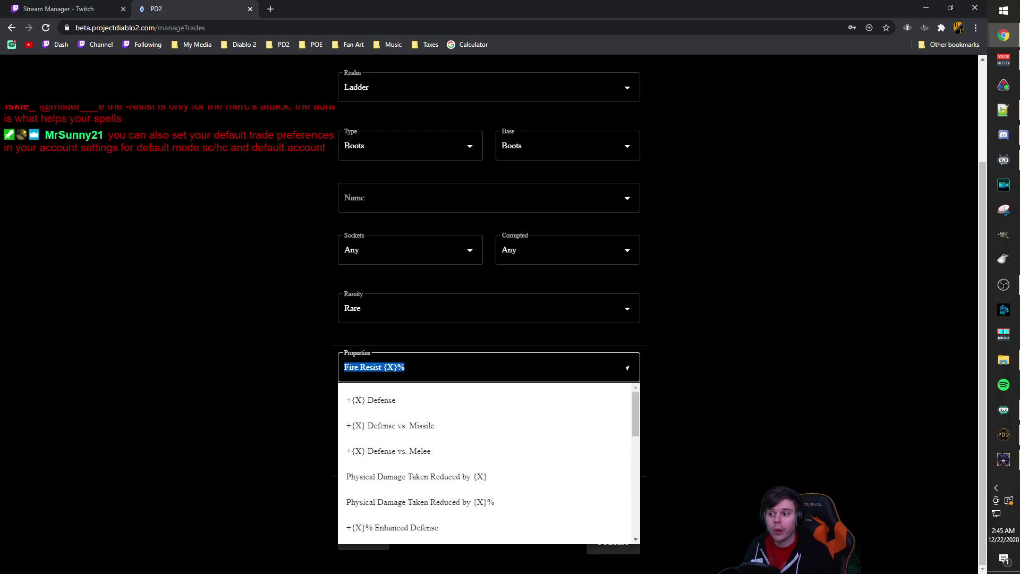
text(lightning)
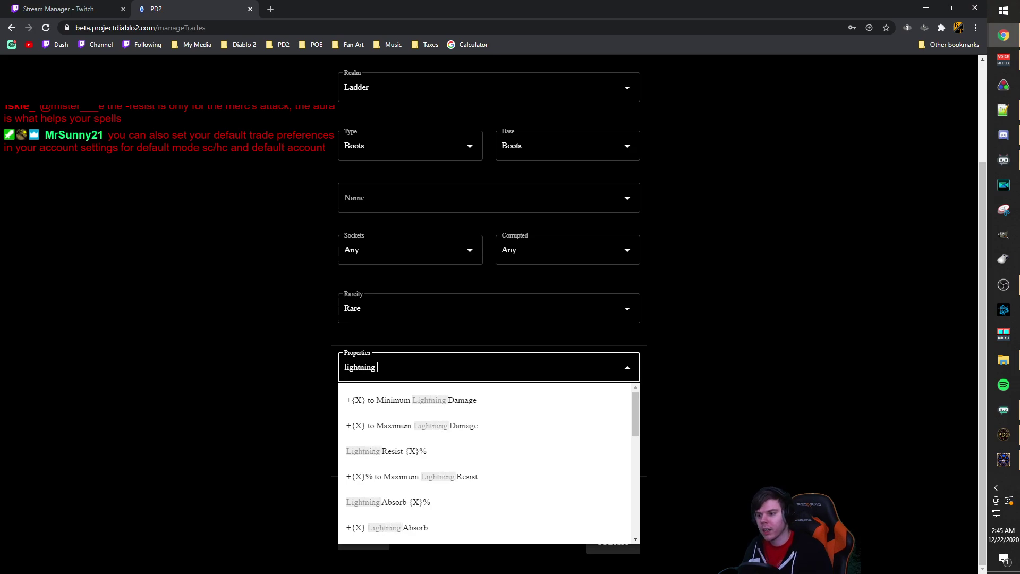
text( res)
click(410, 402)
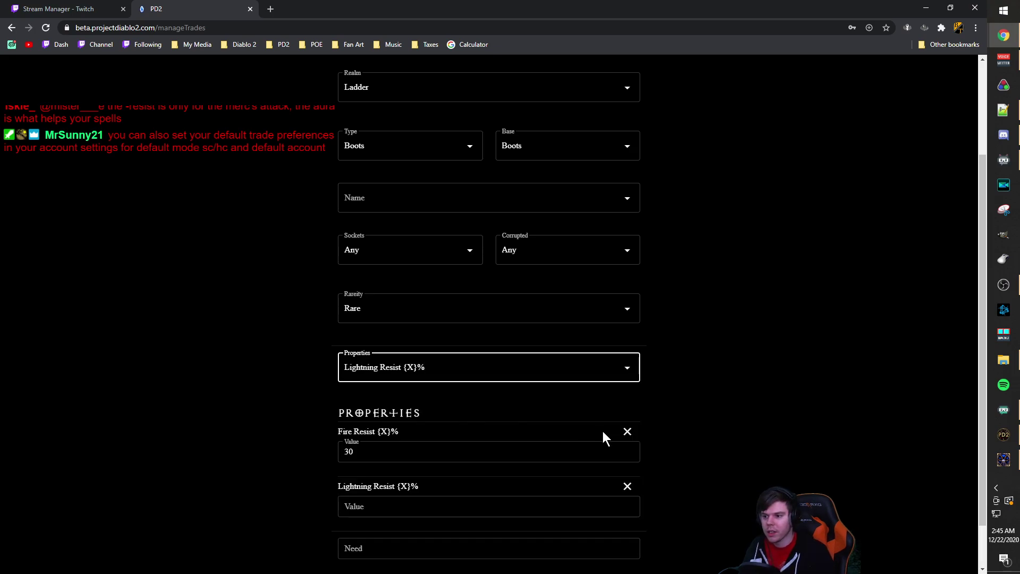
scroll(630, 437, down, 1)
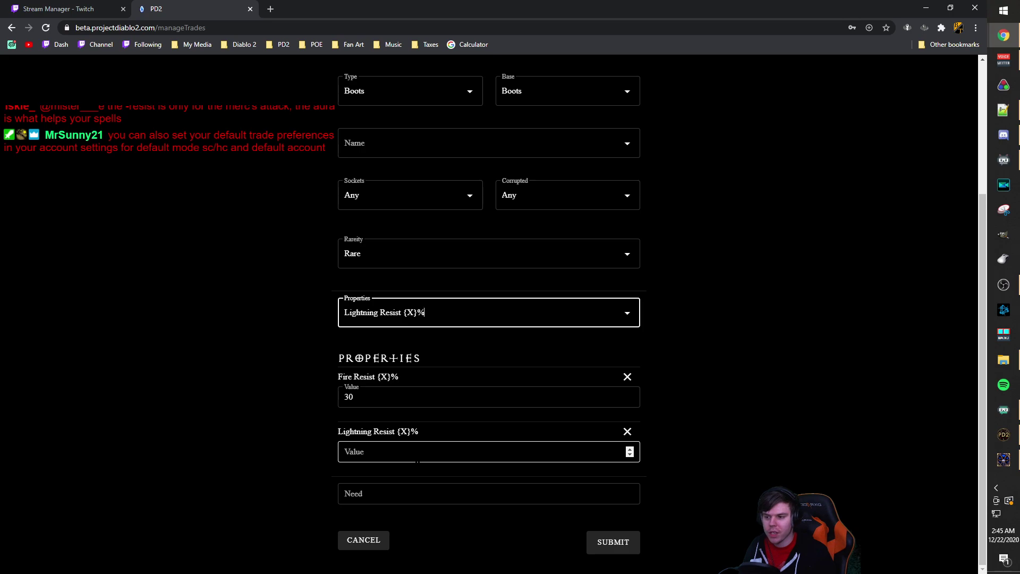
click(344, 452)
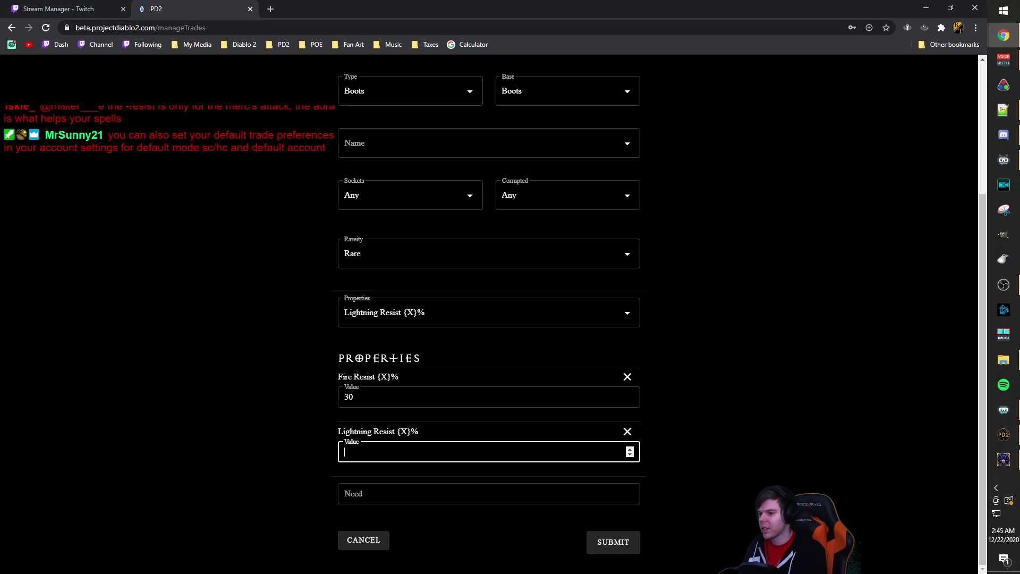
text(30)
click(751, 519)
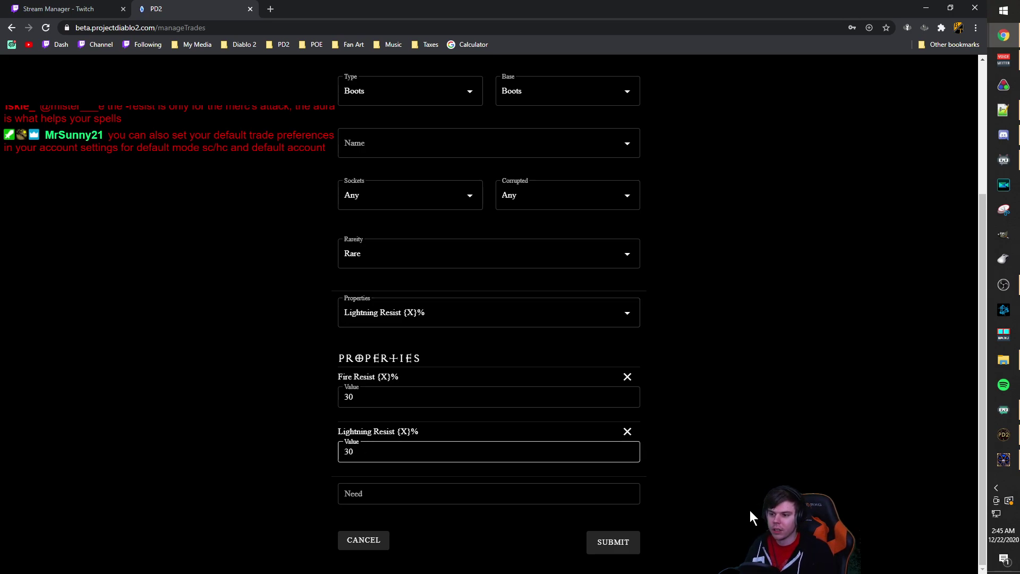
- Add the "+{X} to Dexterity" property to the boots trade and set its value to 5
click(420, 325)
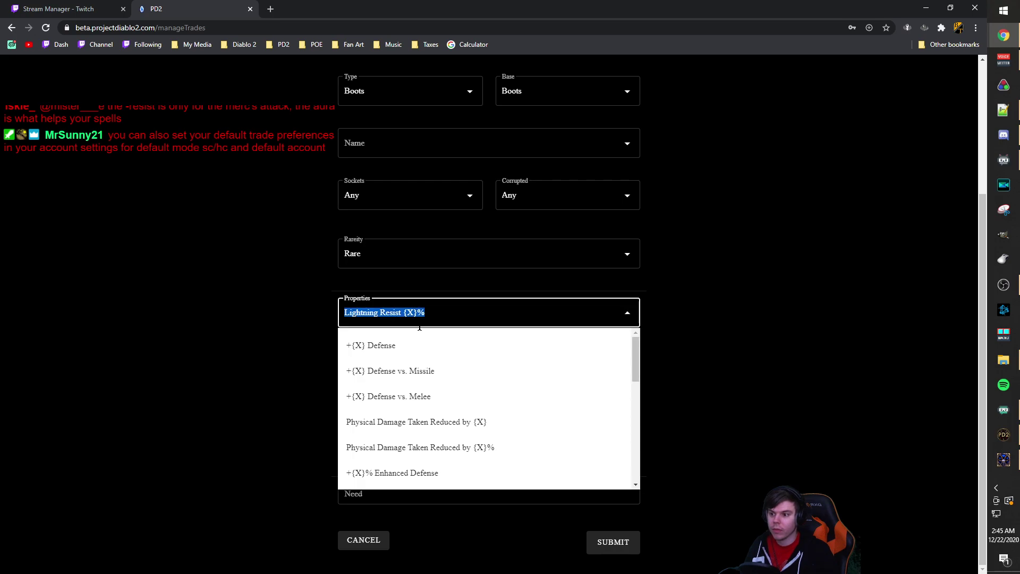
text(dex)
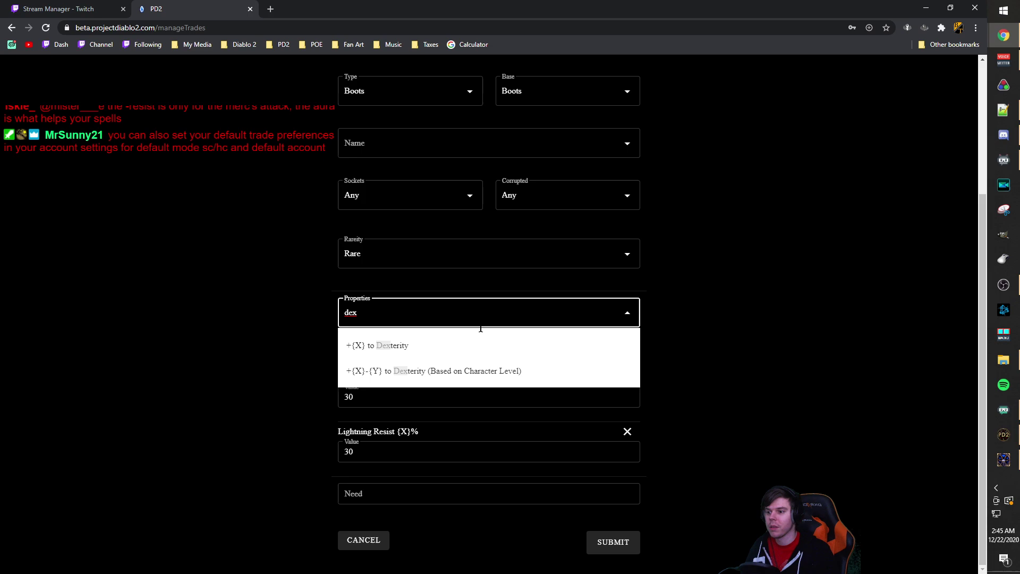
click(417, 345)
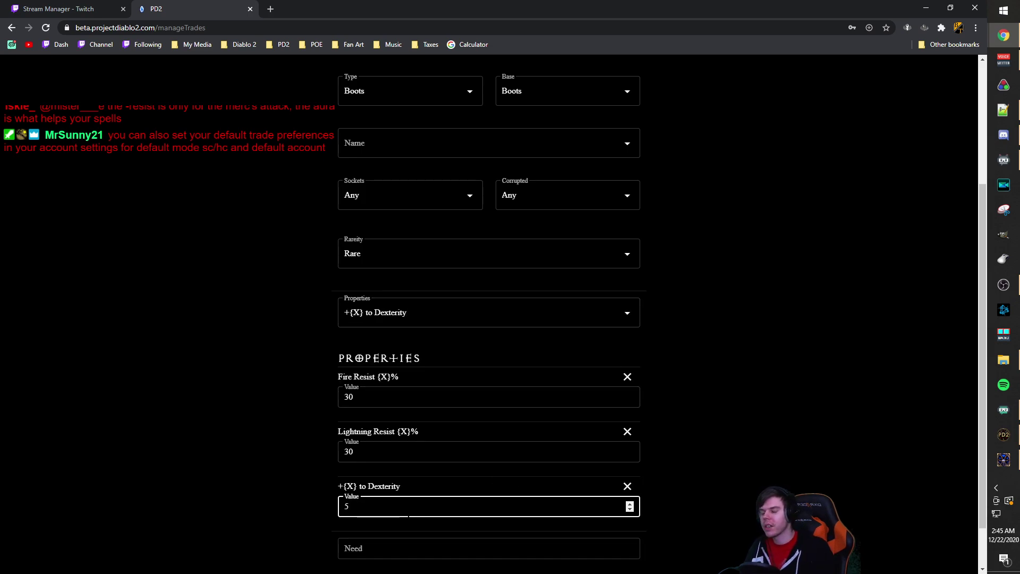
text(5)
click(710, 424)
- Enter "YOU TO SUBSCRIBE LIKE AND COMMENT FOLLOW ON TWITCH Kappa:P" as the boots' needed payment, and clear that text again
scroll(711, 426, down, 1)
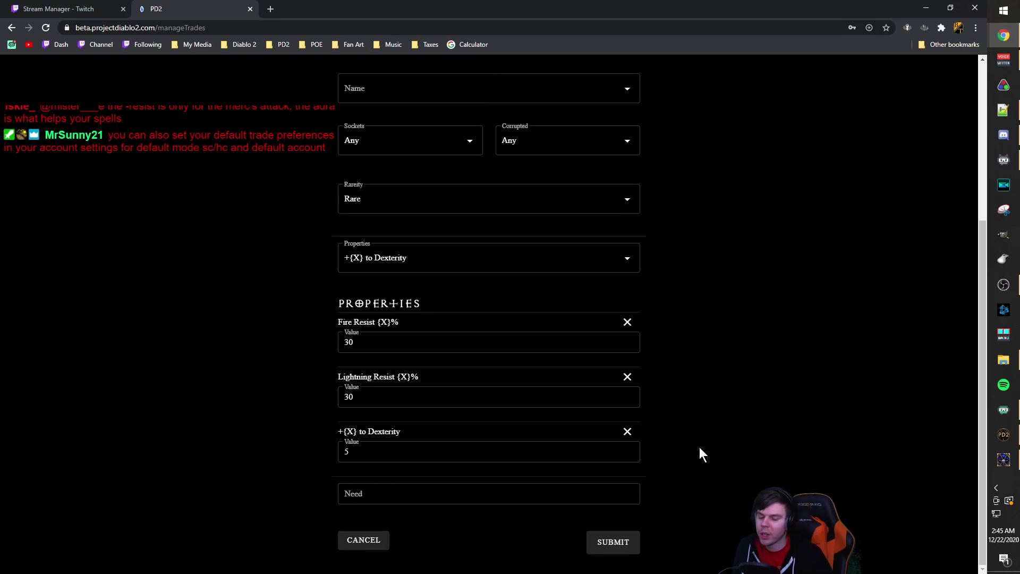
click(359, 492)
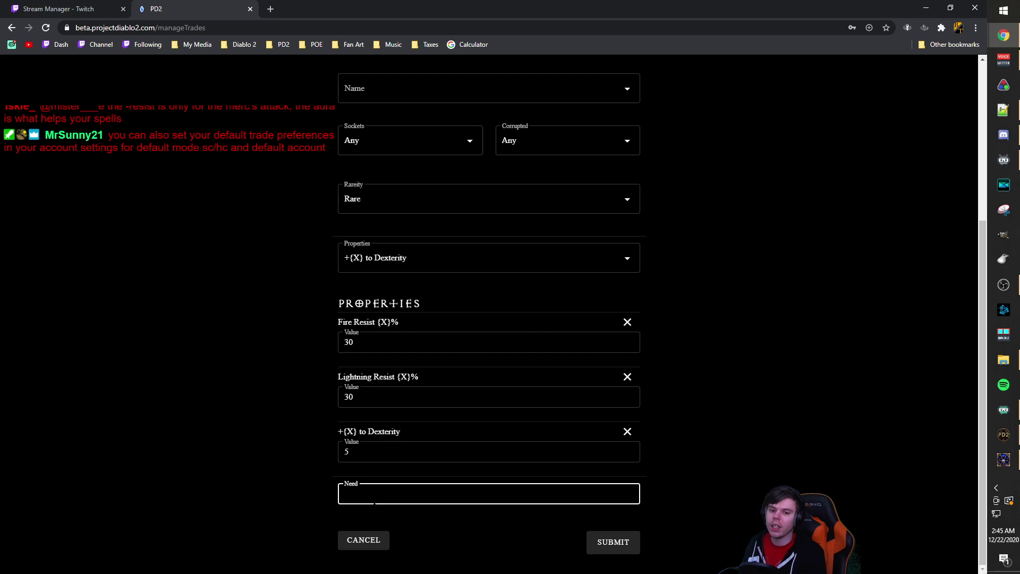
text(YO)
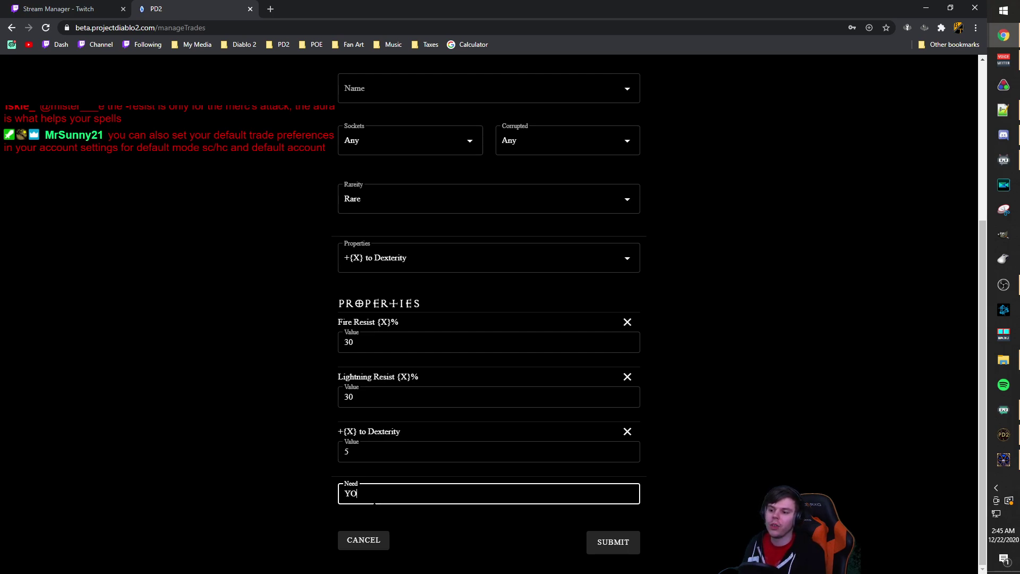
text(U TO SUBSC)
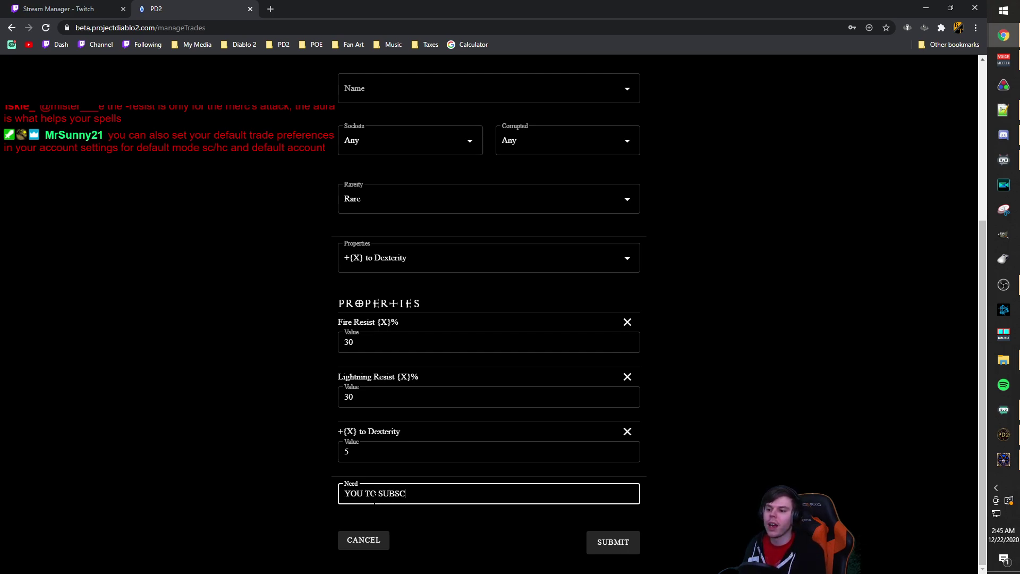
text(RIBE LIKE)
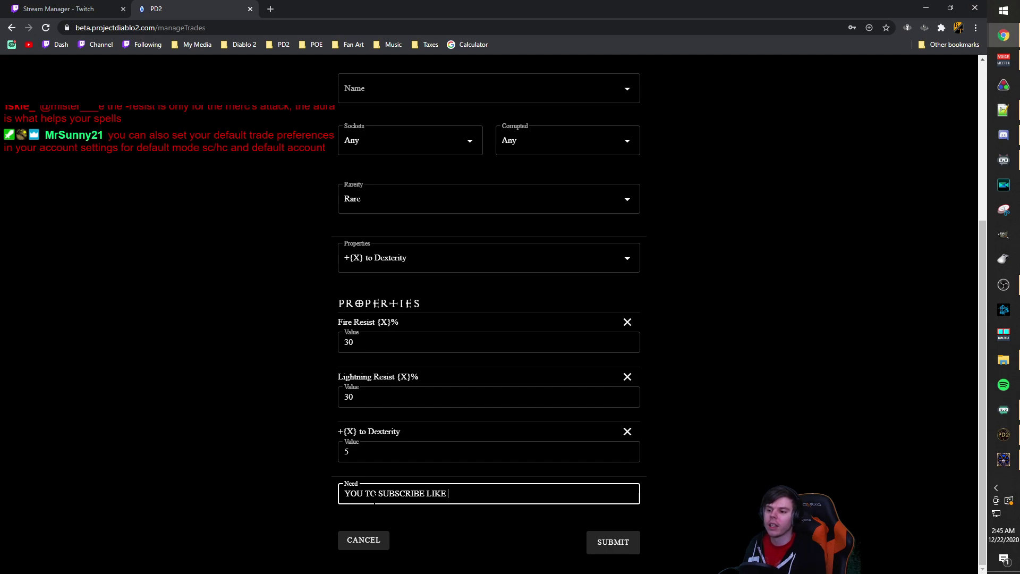
text( AND COMMENT )
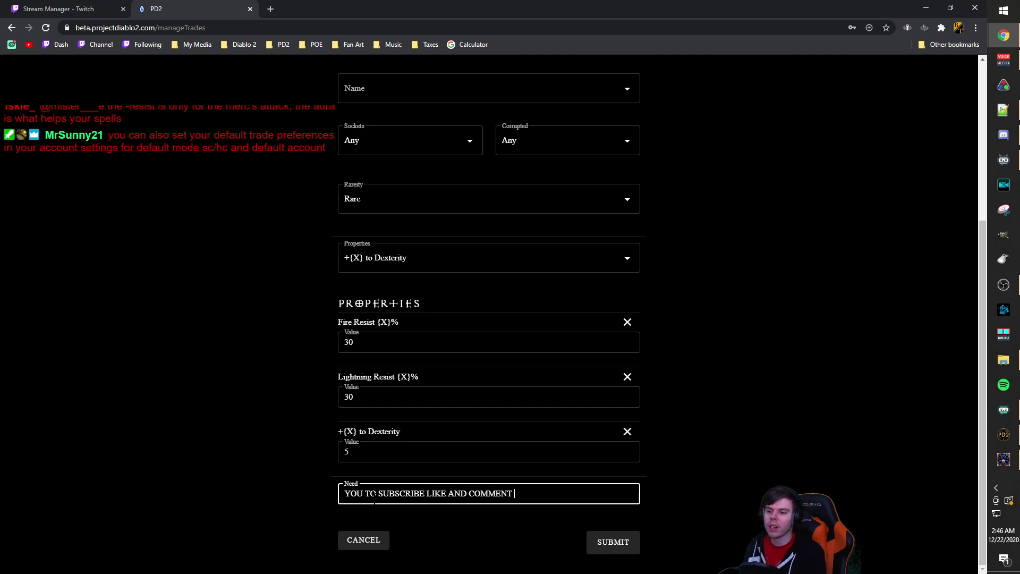
text(FOLLOW ON T)
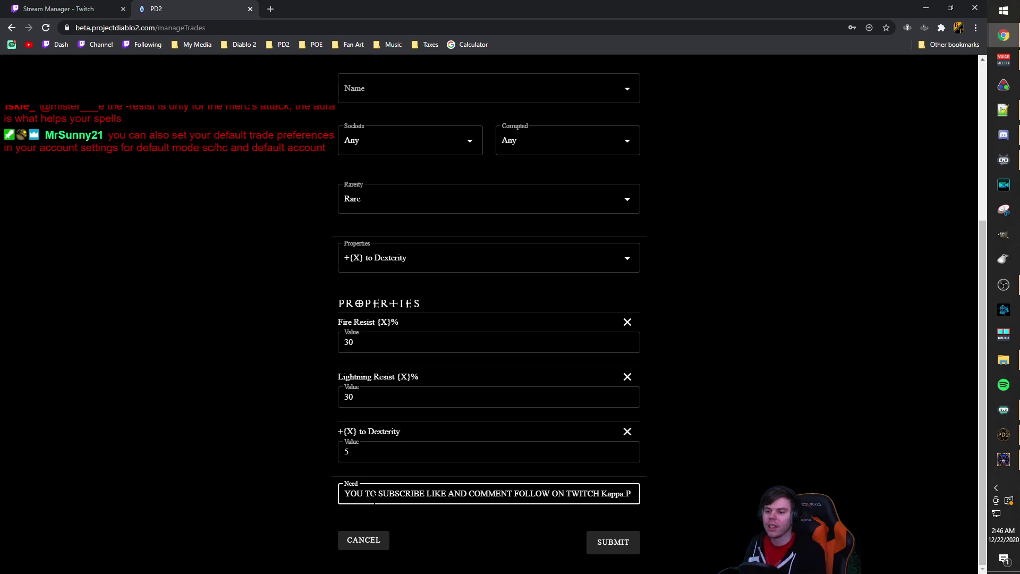
text(WITCH Kappa:P)
key(ctrl+BackSpace)
key(ctrl+BackSpace)
key(ctrl+BackSpace)
key(ctrl+BackSpace)
key(ctrl+BackSpace)
key(ctrl+BackSpace)
key(ctrl+BackSpace)
key(ctrl+BackSpace)
key(ctrl+BackSpace)
key(ctrl+BackSpace)
key(ctrl+BackSpace)
key(ctrl+BackSpace)
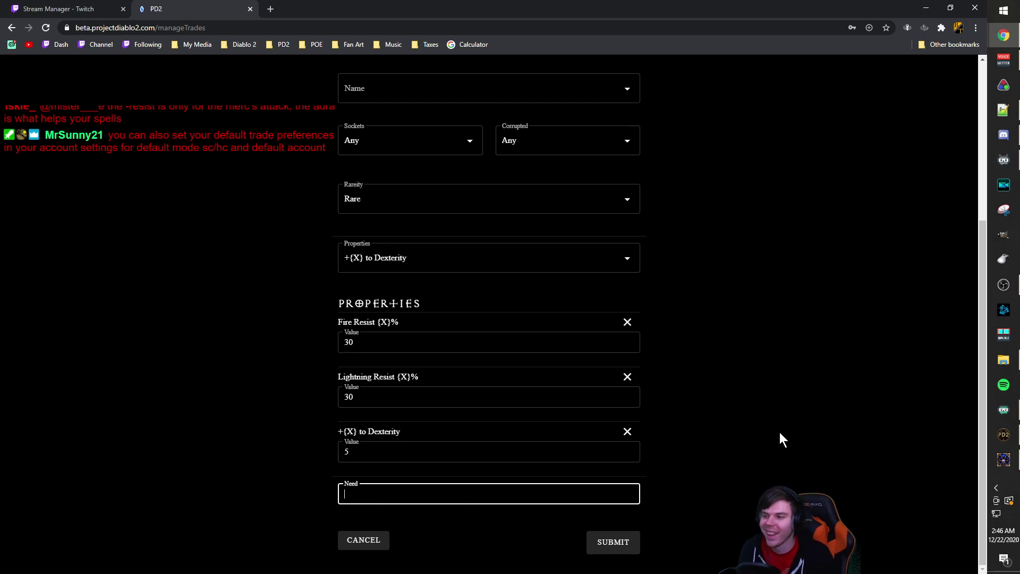
- Review the filled-in boots trade form and cancel the trade without submitting it
scroll(779, 438, up, 5)
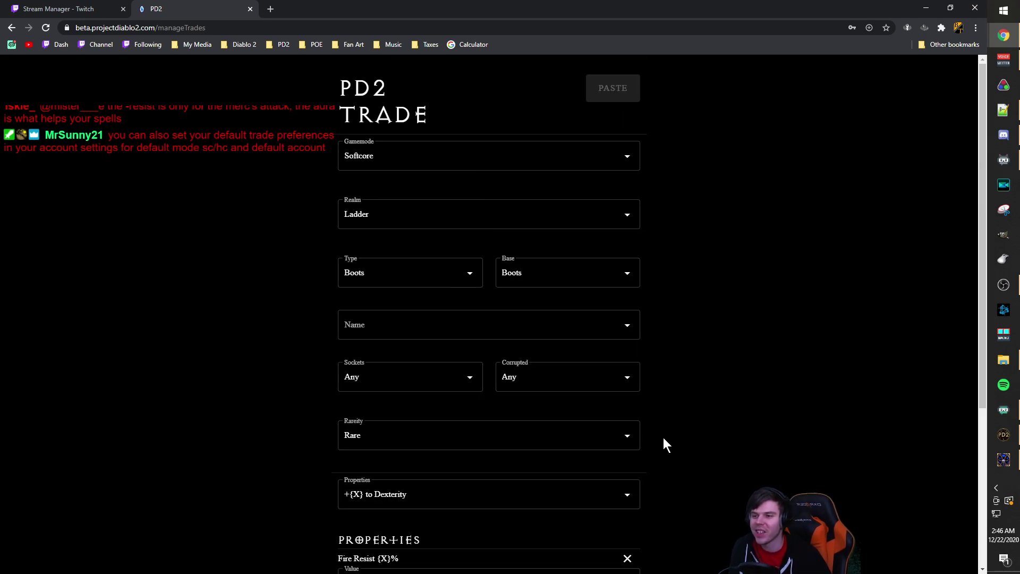
scroll(664, 439, down, 2)
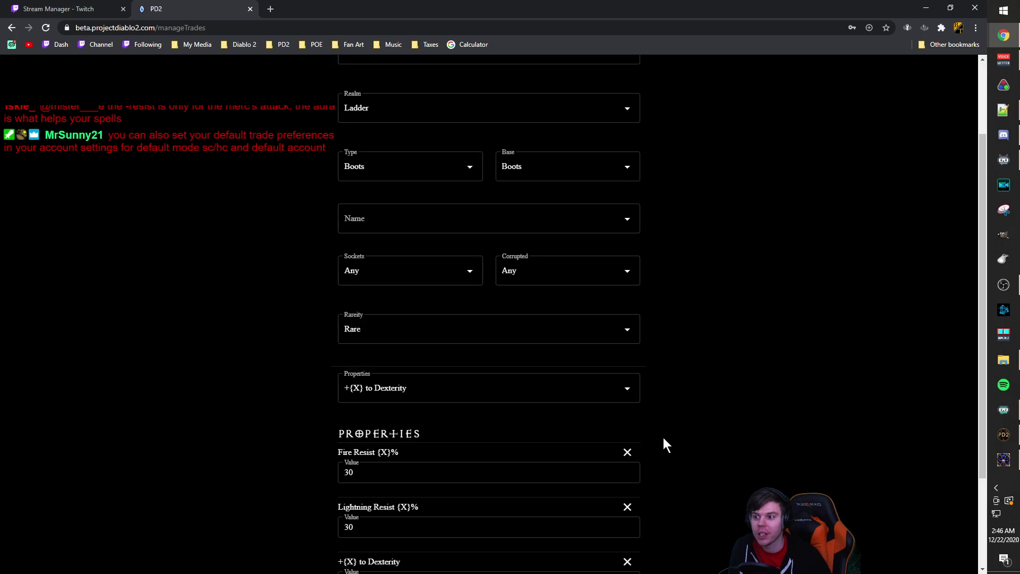
scroll(663, 437, down, 3)
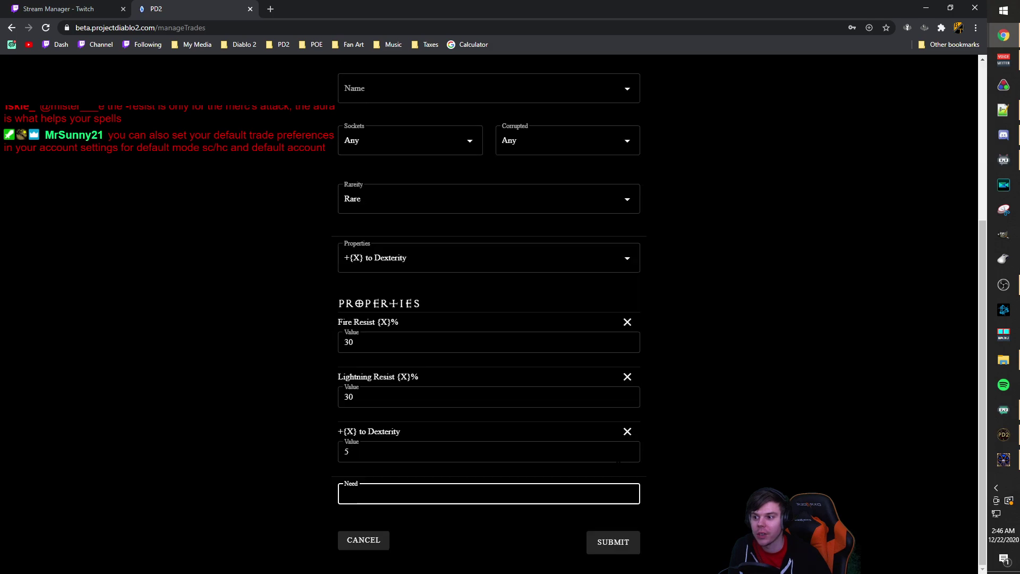
click(349, 540)
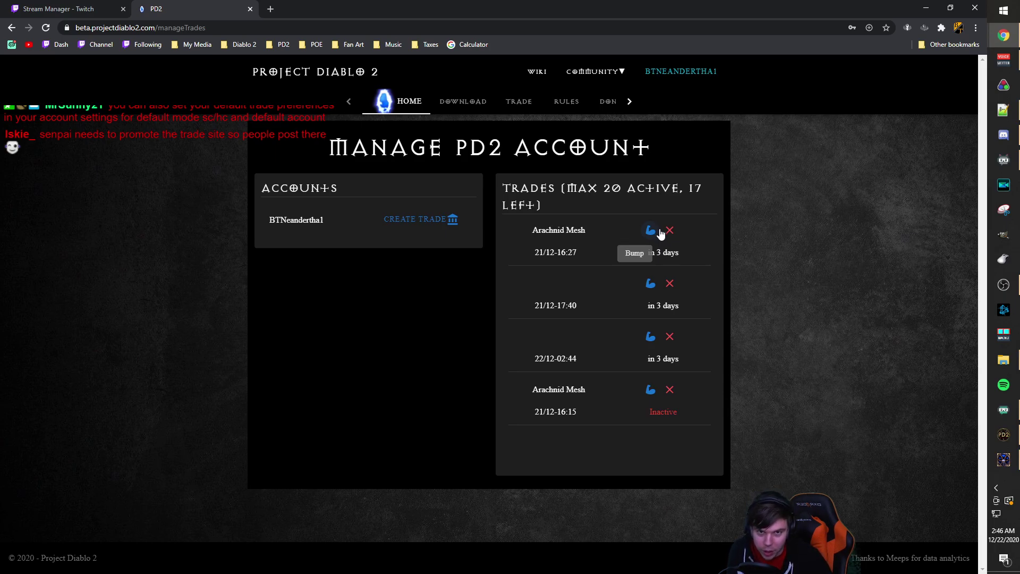
- Switch to the Project Diablo 2 game and sell the Shocking Large Charm of Sustenance to the vendor
key(alt+Tab)
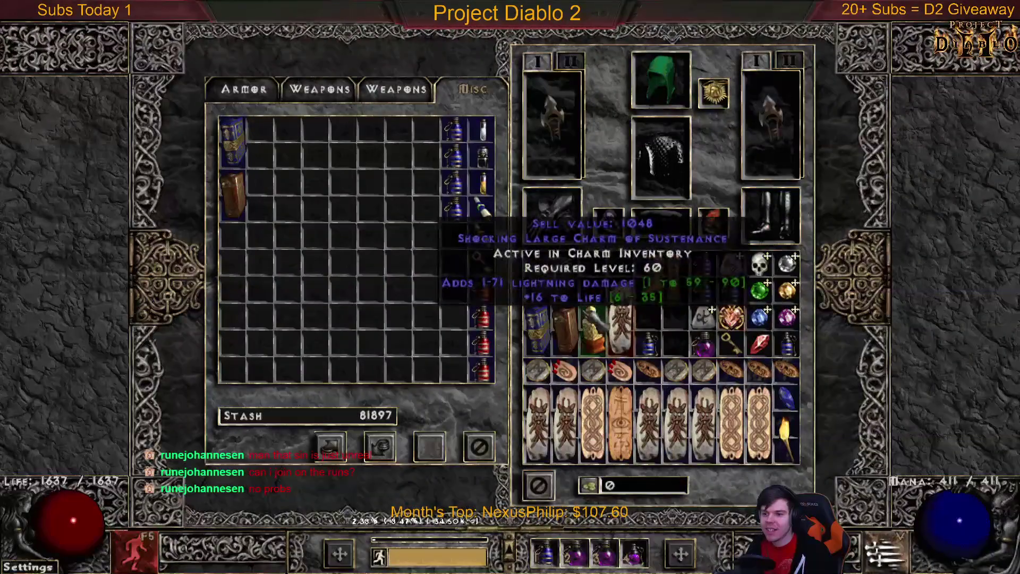
ctrl+click(594, 325)
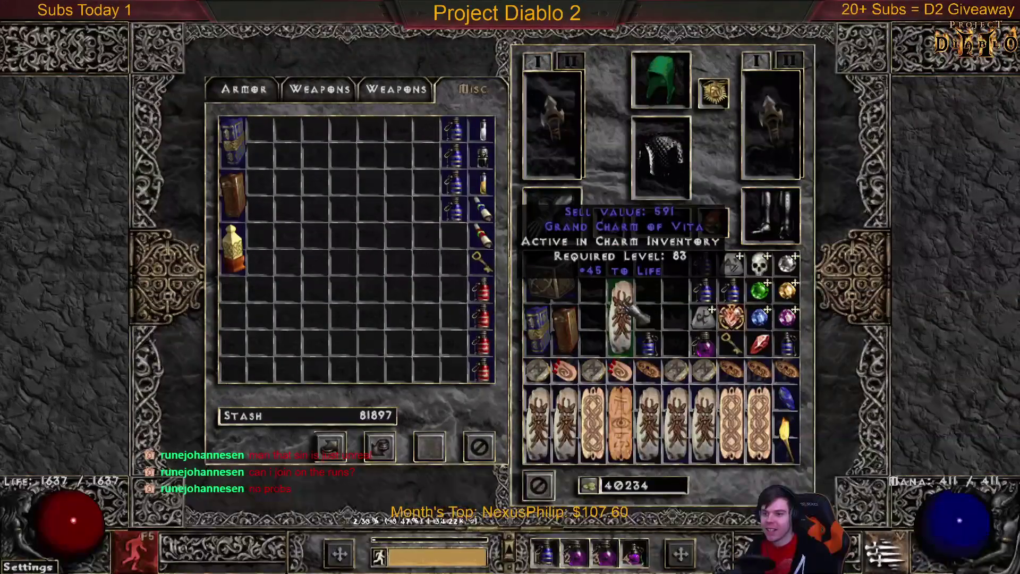